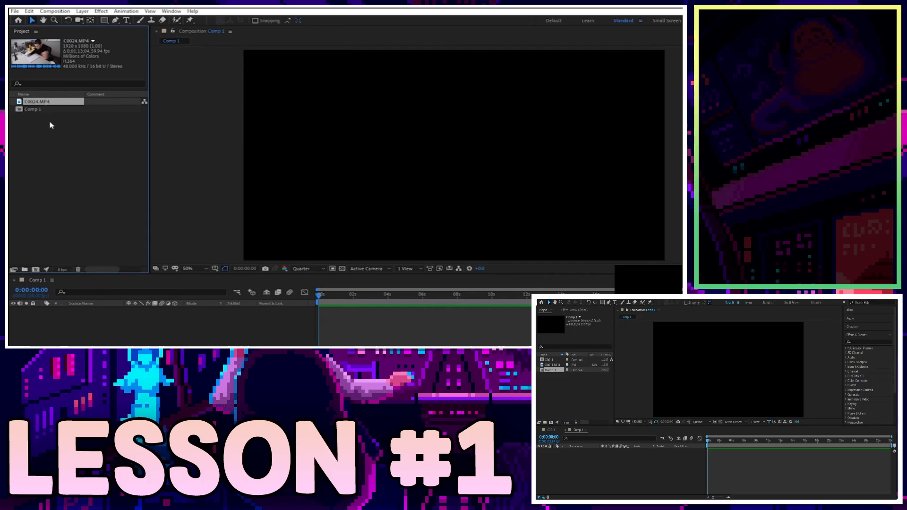
# Delete C0024.MP4, then re-import it from Data (D:) > After Effects Master Class.
pyautogui.press('Delete')
pyautogui.click(20, 9)
pyautogui.moveTo(96, 124)
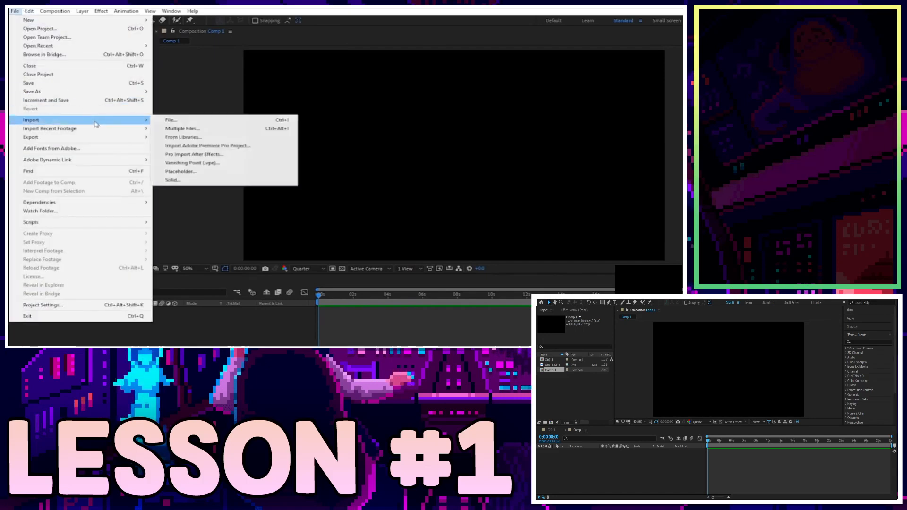
pyautogui.click(205, 122)
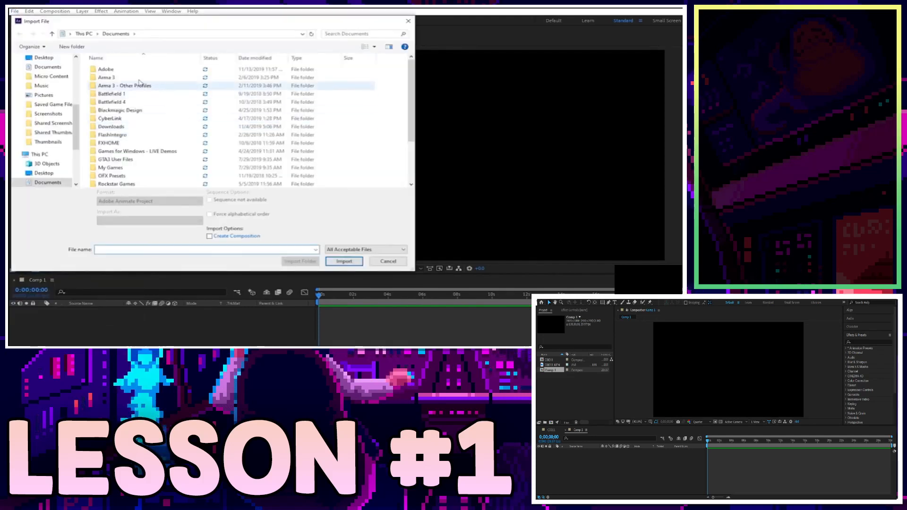
pyautogui.scroll(-4, 72, 172)
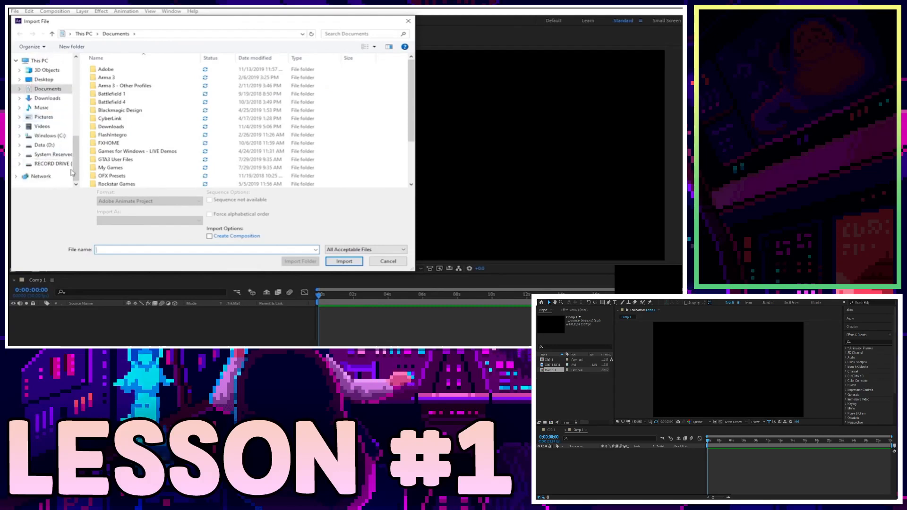
pyautogui.scroll(1, 45, 89)
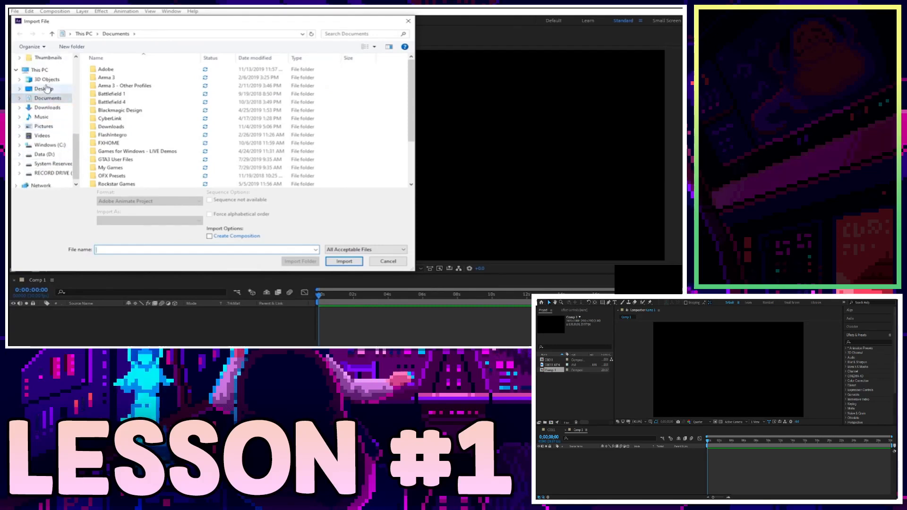
pyautogui.click(50, 69)
pyautogui.scroll(-2, 255, 114)
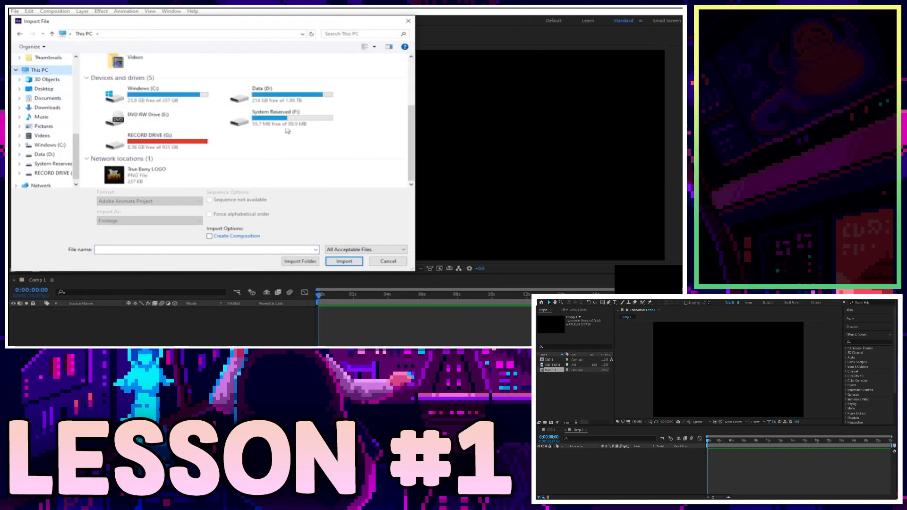
pyautogui.doubleClick(295, 100)
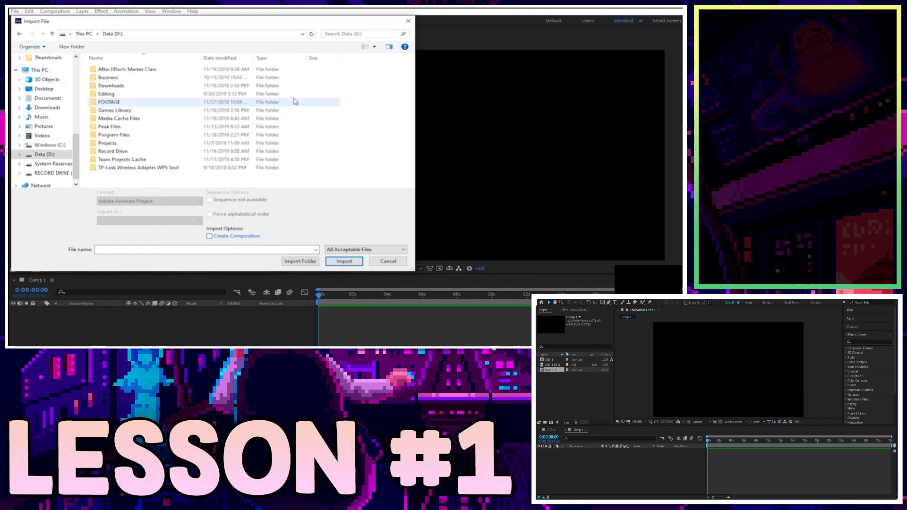
pyautogui.doubleClick(161, 70)
pyautogui.click(109, 86)
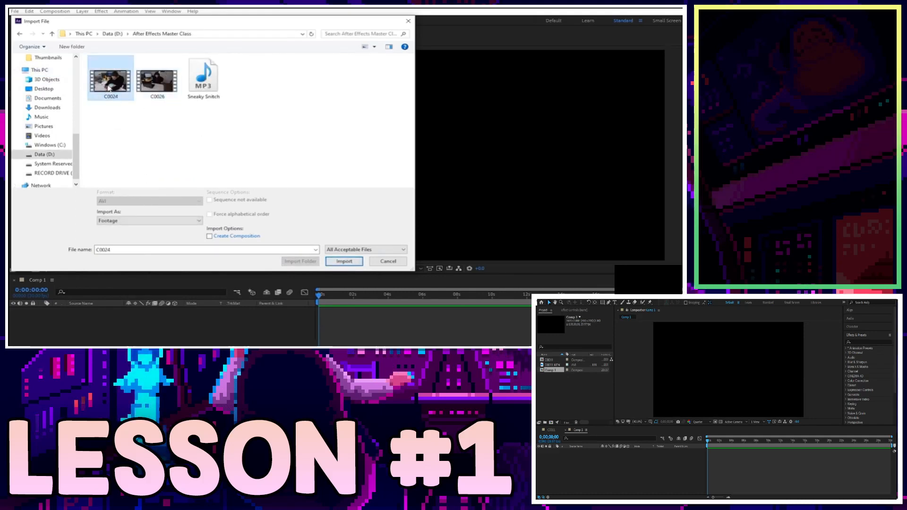
pyautogui.click(344, 262)
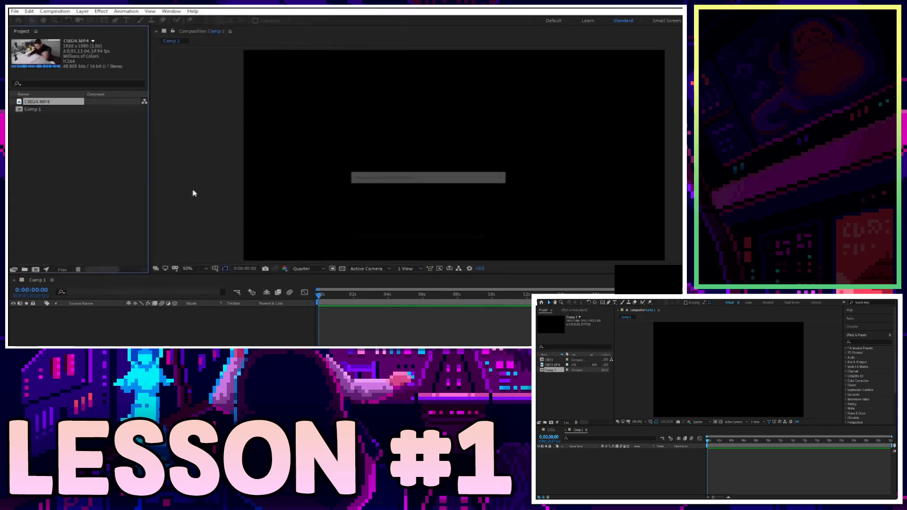
pyautogui.click(71, 137)
pyautogui.click(47, 103)
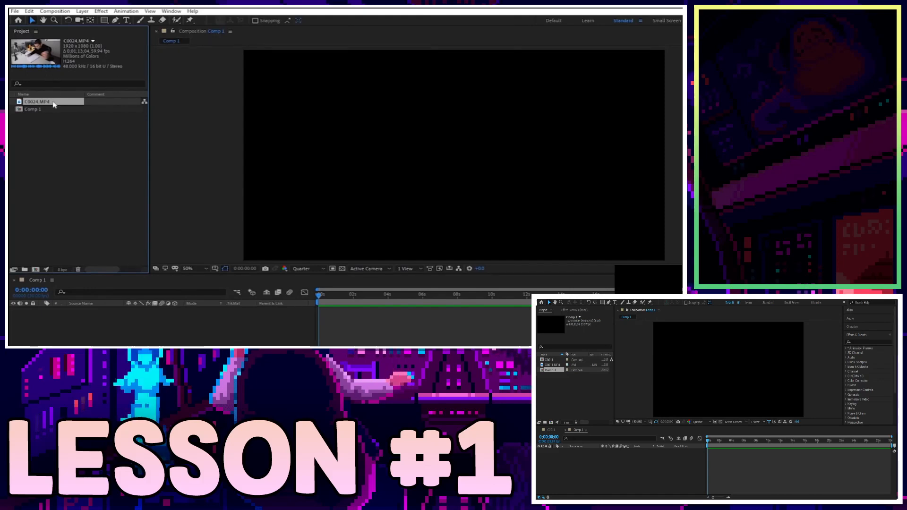
pyautogui.click(99, 140)
pyautogui.click(42, 102)
pyautogui.moveTo(66, 141); pyautogui.dragTo(25, 77)
pyautogui.click(60, 130)
pyautogui.click(46, 103)
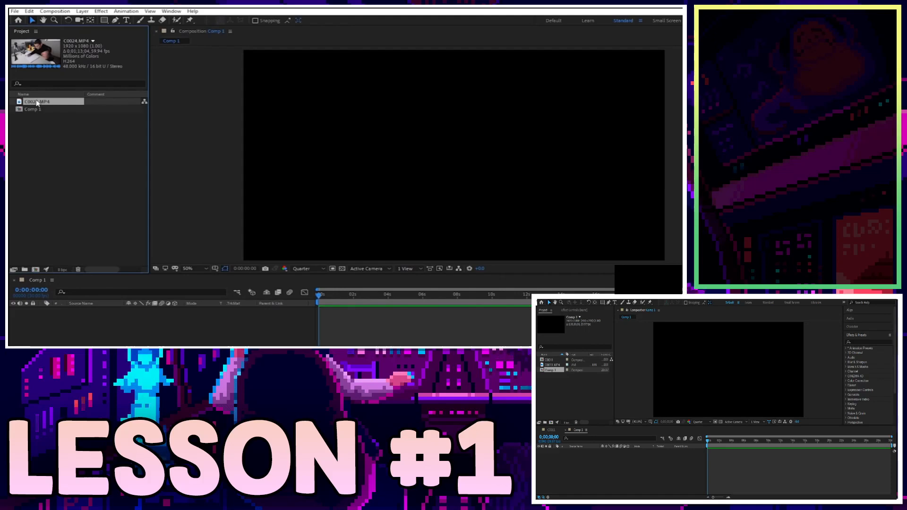
pyautogui.moveTo(36, 103); pyautogui.dragTo(372, 134)
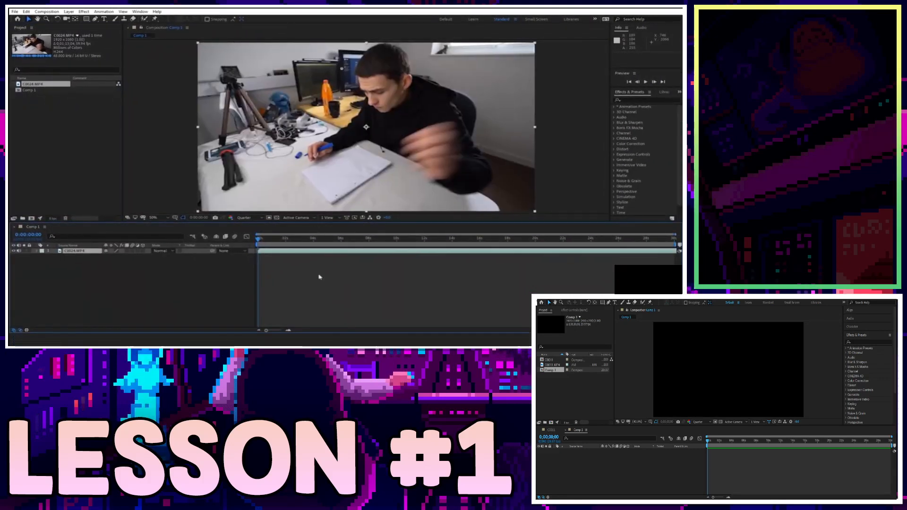
# Scrub the playhead to about two seconds and keep the preview resolution at Quarter.
pyautogui.moveTo(278, 240); pyautogui.dragTo(284, 243)
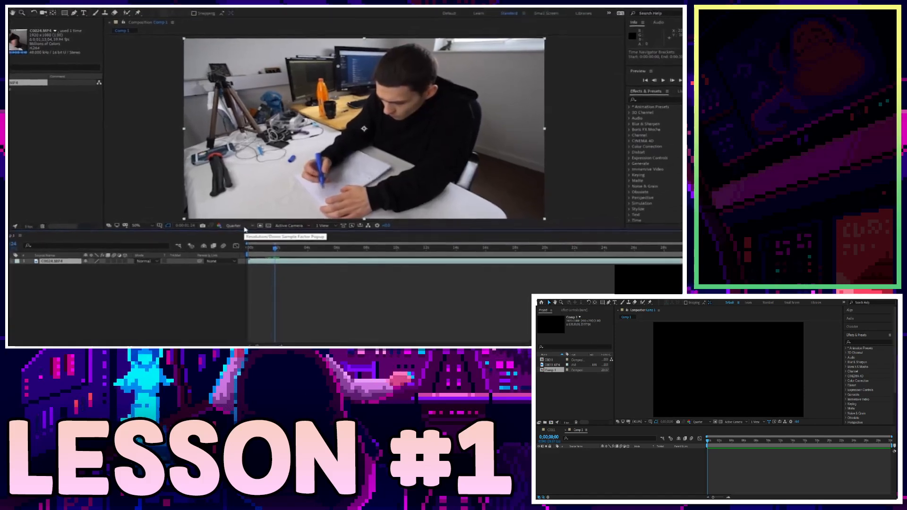
pyautogui.click(227, 244)
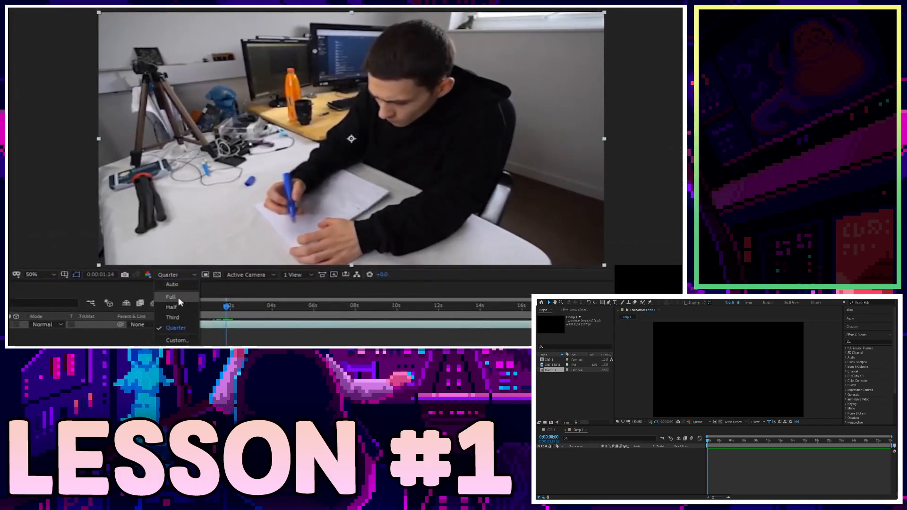
pyautogui.click(477, 131)
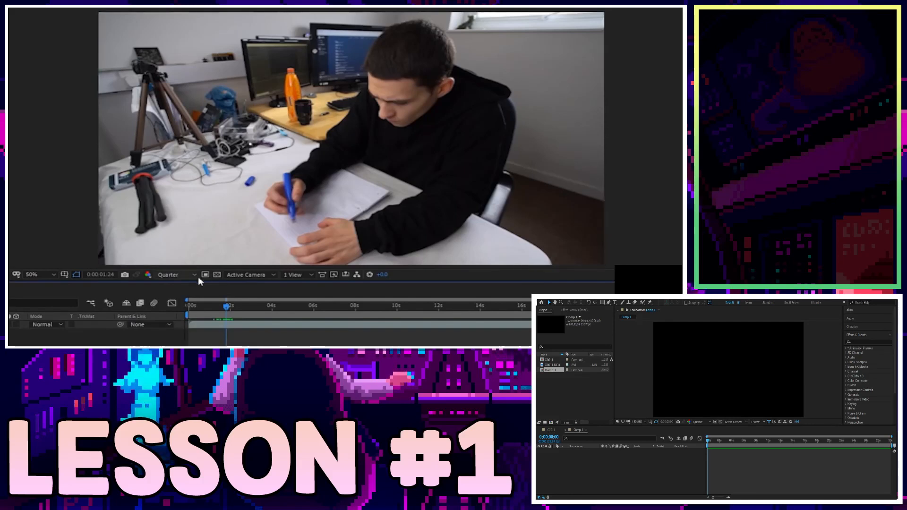
# Step back four frames and forward one frame to inspect the clip.
pyautogui.press('Left')
pyautogui.press('Left')
pyautogui.press('Left')
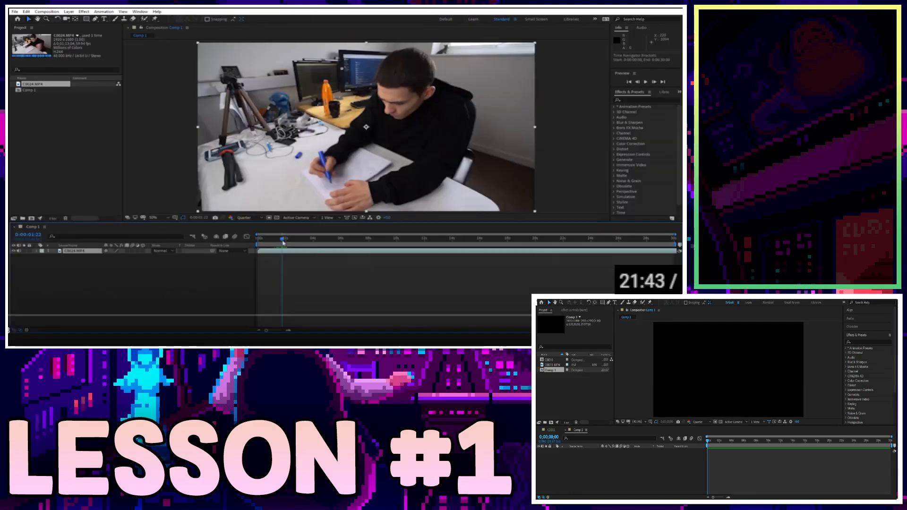
pyautogui.press('Left')
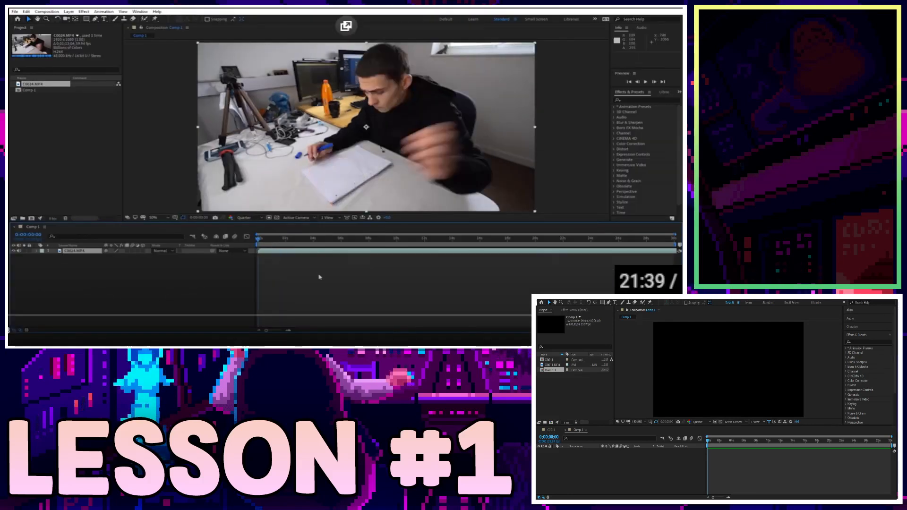
pyautogui.press('Left')
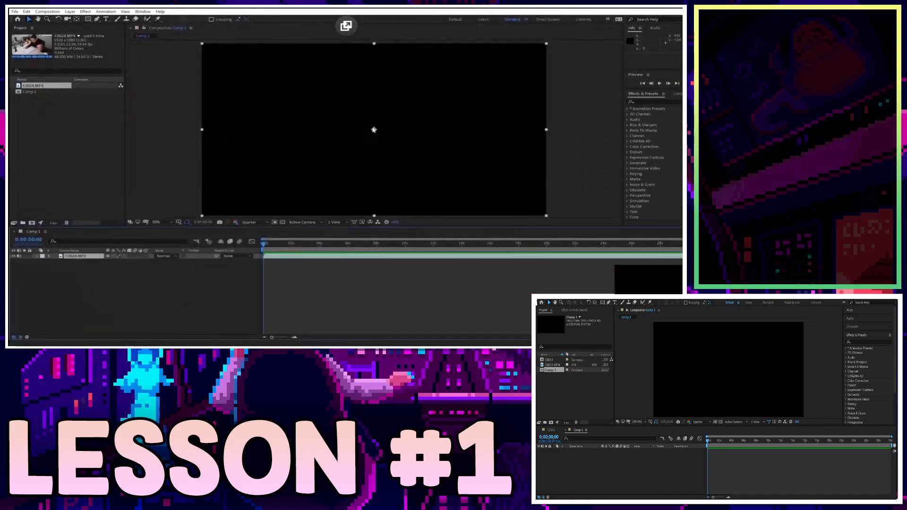
pyautogui.press('Left')
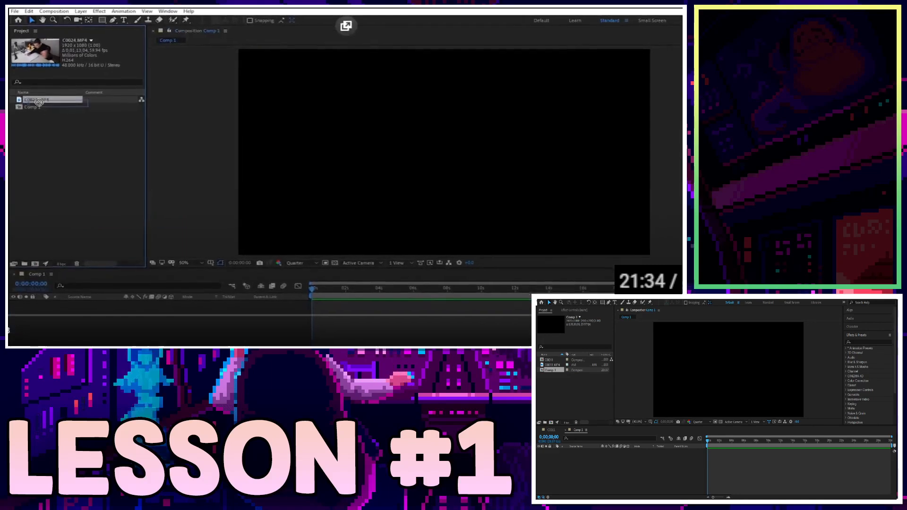
pyautogui.press('Right')
pyautogui.press('Right')
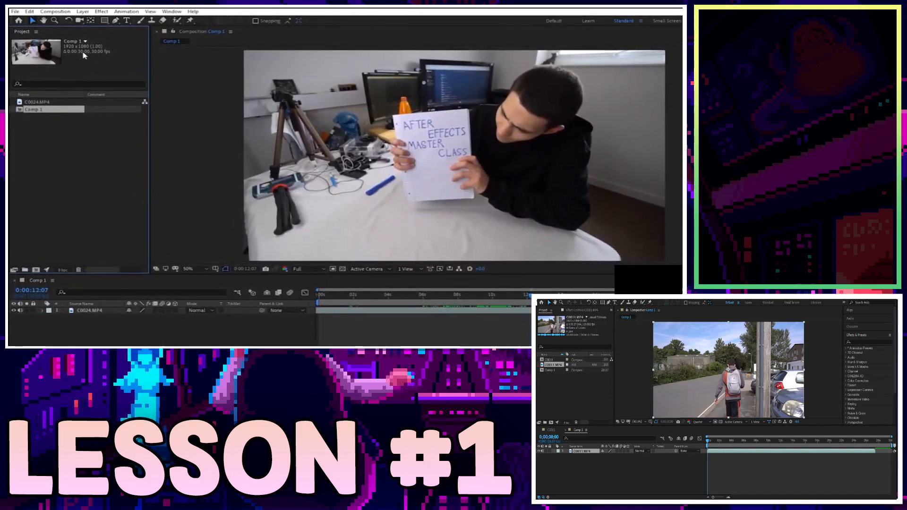
# Jump the playhead to about ten seconds while checking C0024.MP4 and Comp 1 details.
pyautogui.click(45, 103)
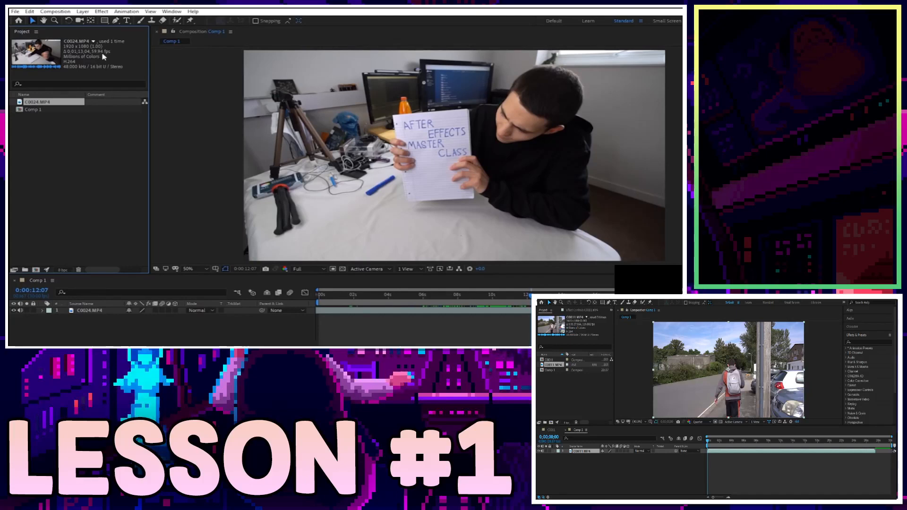
pyautogui.click(503, 297)
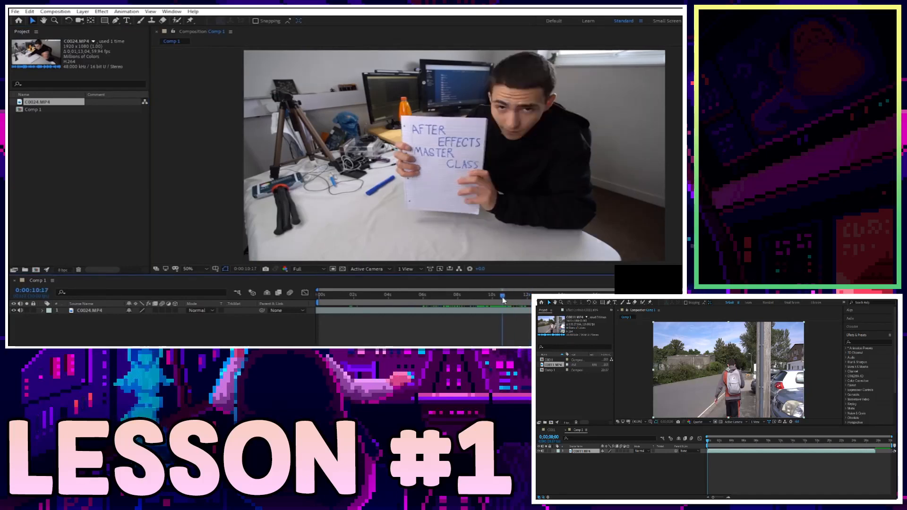
pyautogui.click(53, 111)
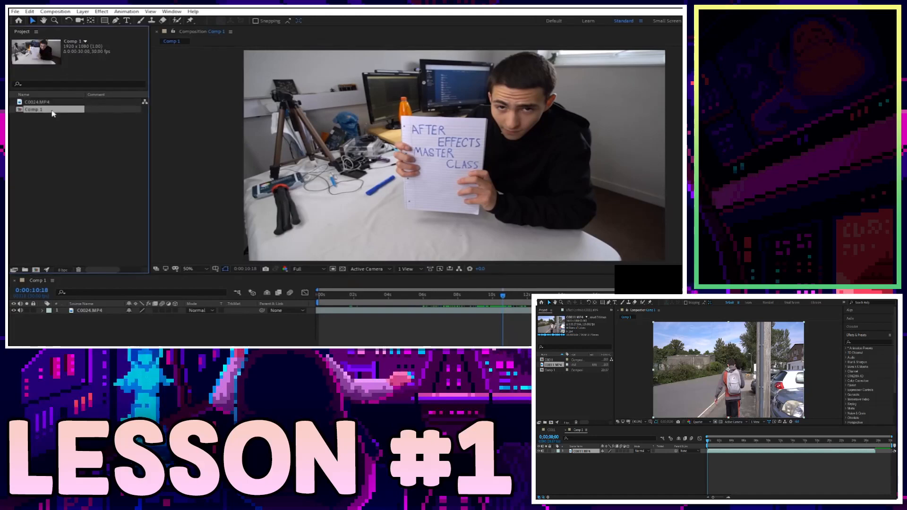
pyautogui.click(50, 104)
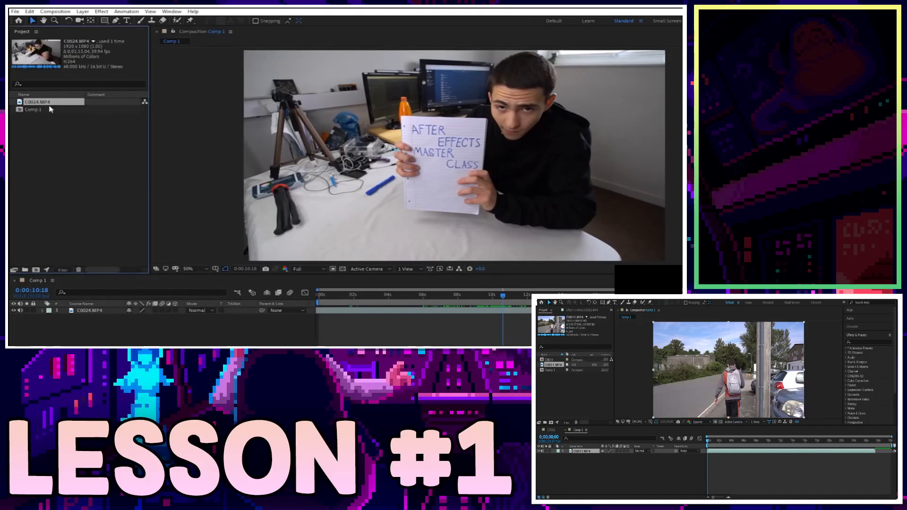
pyautogui.click(44, 110)
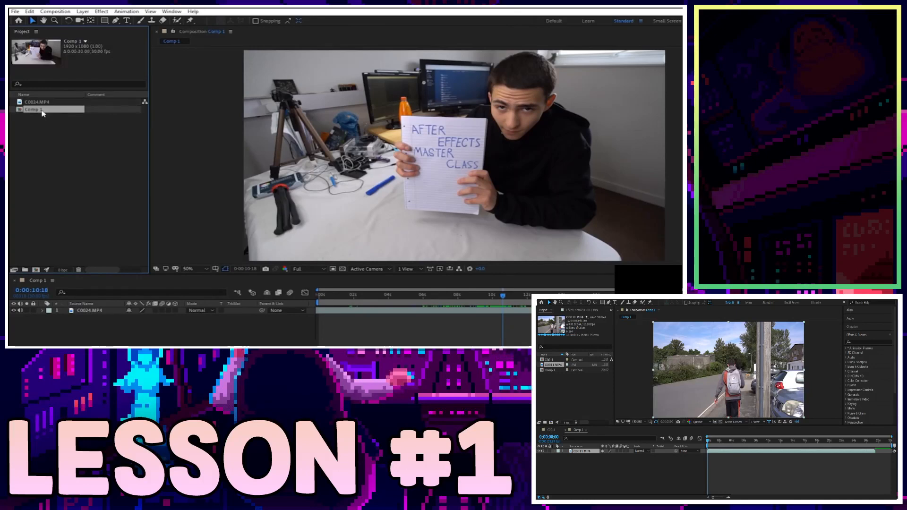
# Review Comp 1's composition settings and close them unchanged.
pyautogui.rightClick(43, 111)
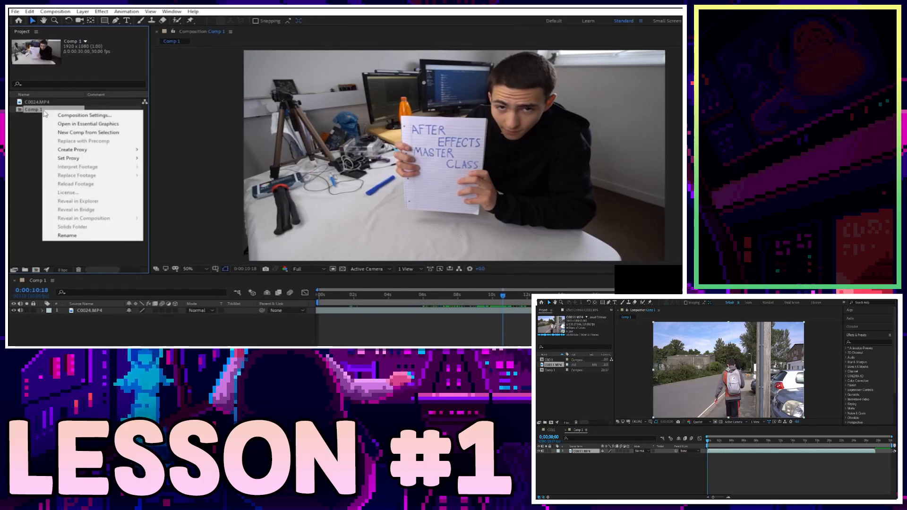
pyautogui.click(81, 118)
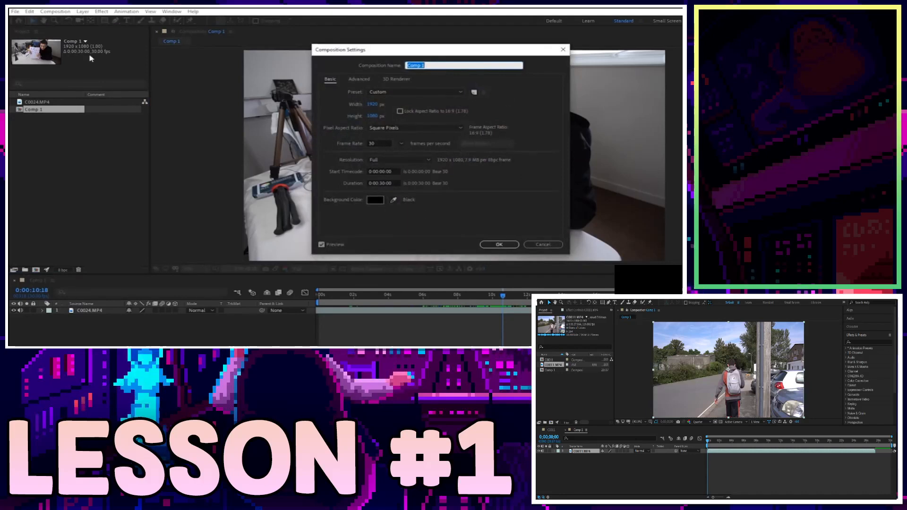
pyautogui.click(543, 245)
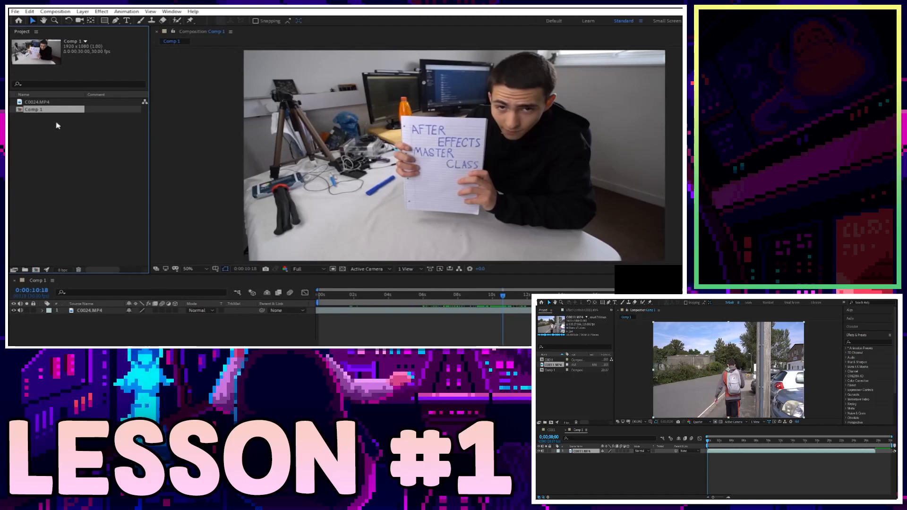
# Delete Comp 1 from the project, confirming the warning.
pyautogui.click(53, 102)
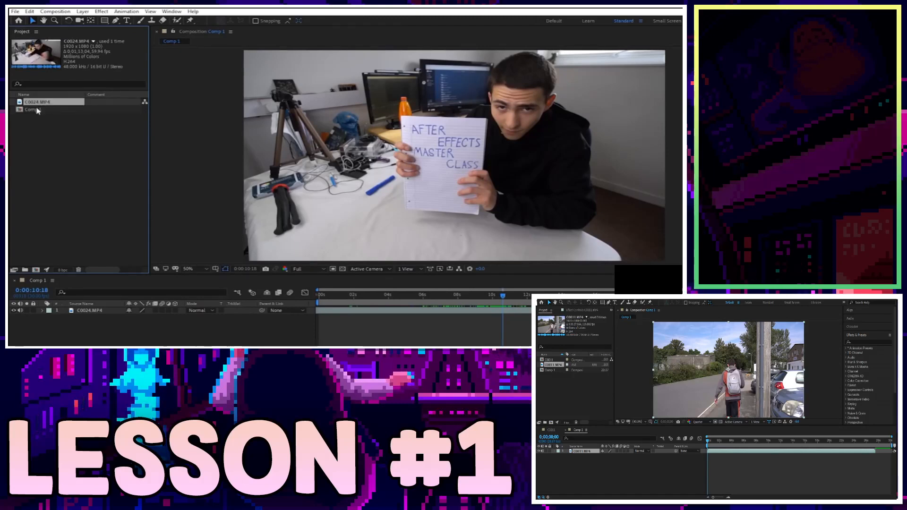
pyautogui.click(37, 111)
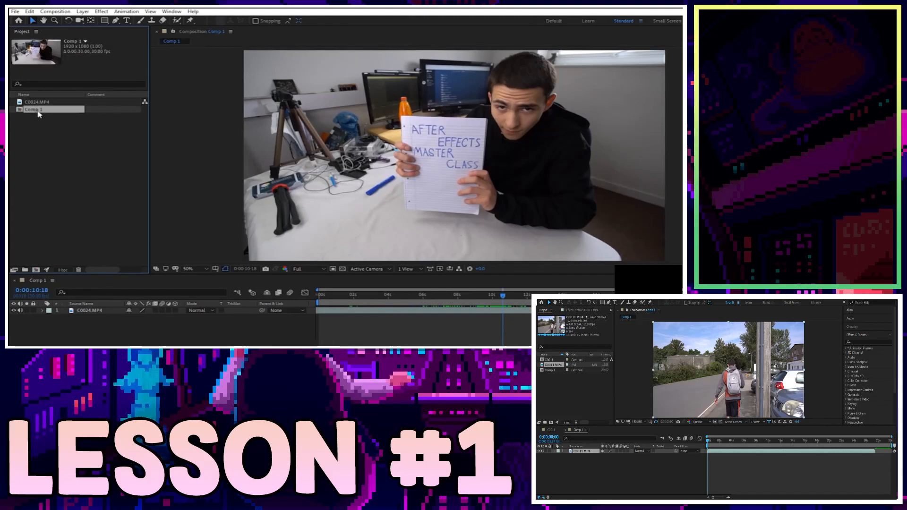
pyautogui.press('Delete')
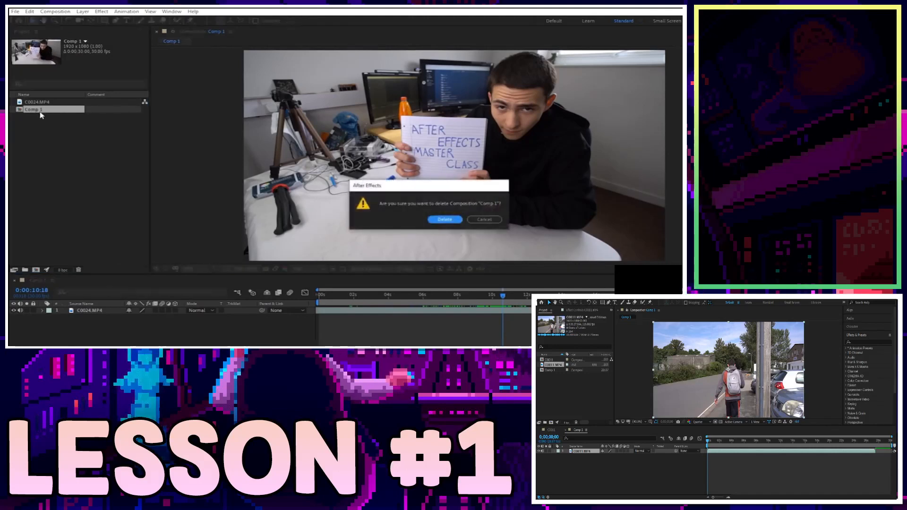
pyautogui.press('Return')
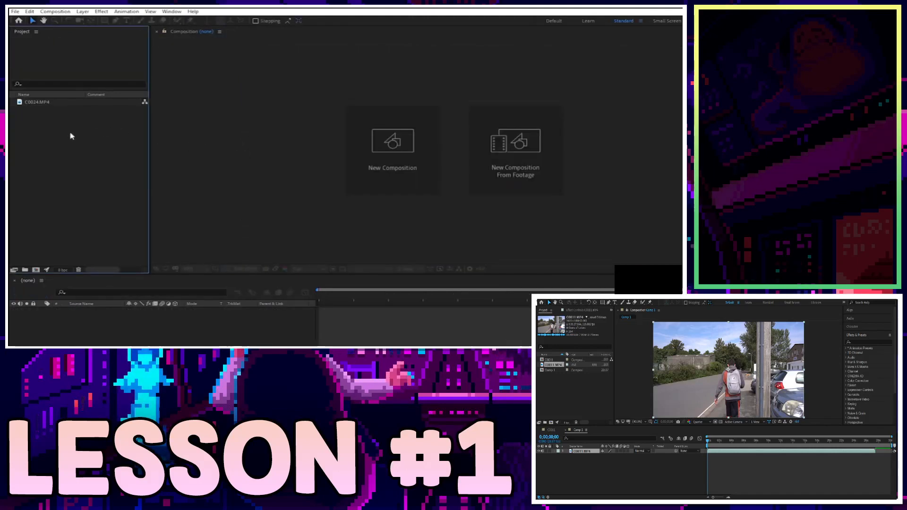
pyautogui.click(41, 102)
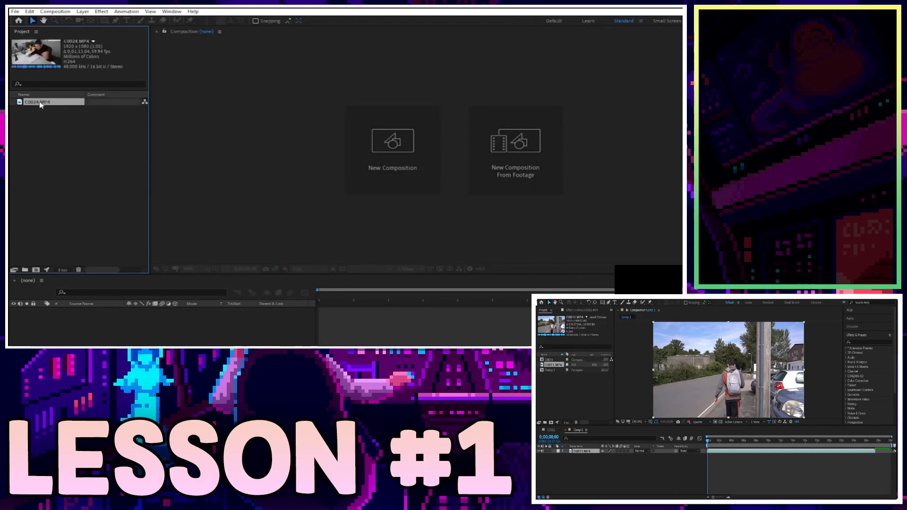
pyautogui.moveTo(41, 105); pyautogui.dragTo(37, 273)
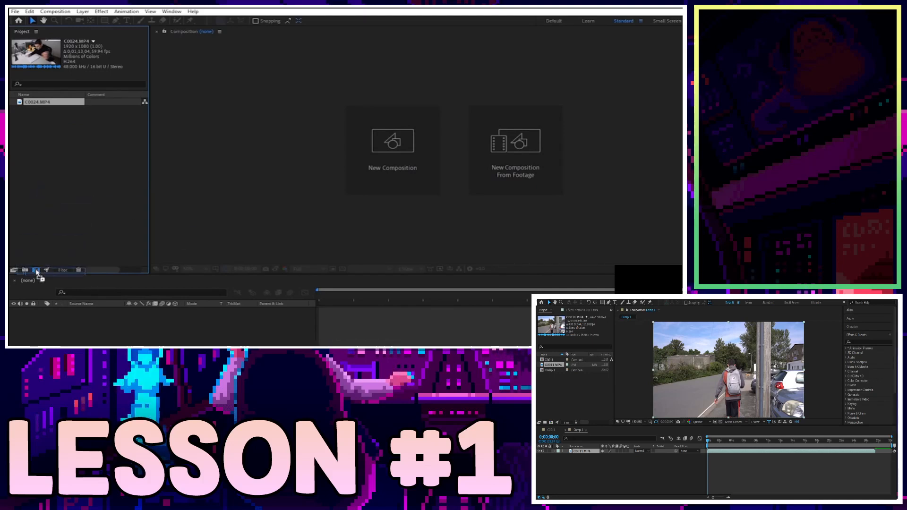
pyautogui.press('space')
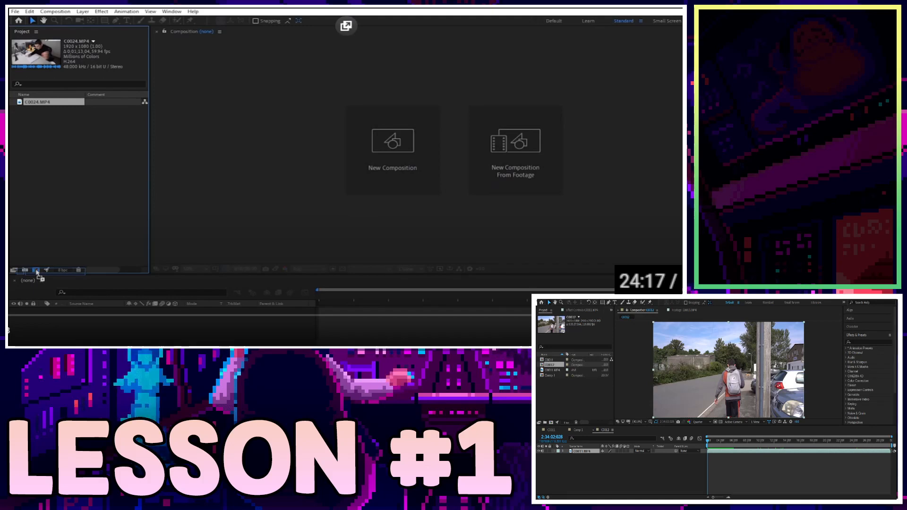
# Make a C0024 composition from the C0024.MP4 footage and open its Composition Settings.
pyautogui.moveTo(36, 273); pyautogui.dragTo(35, 271)
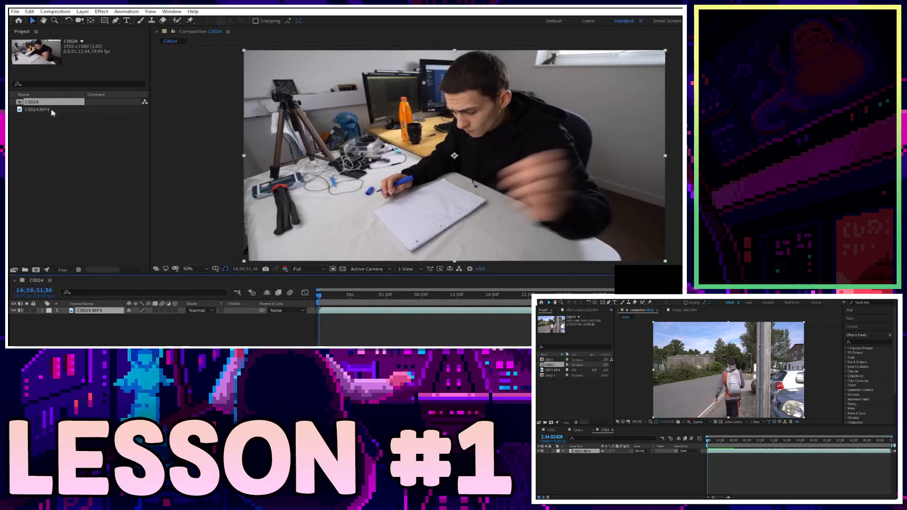
pyautogui.click(42, 109)
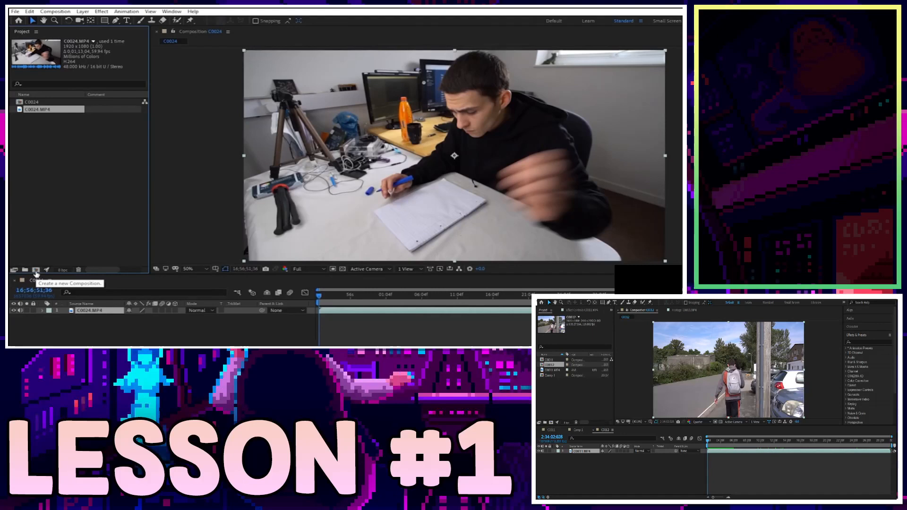
pyautogui.click(37, 103)
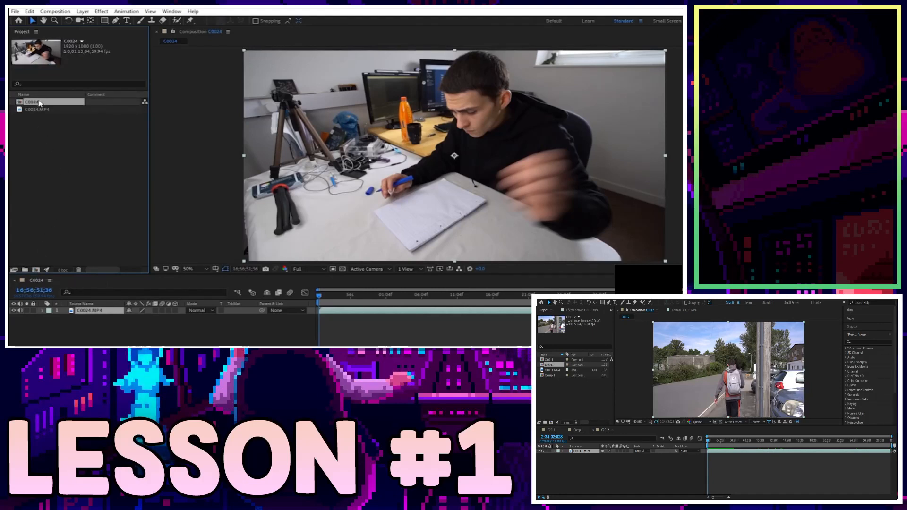
pyautogui.click(43, 111)
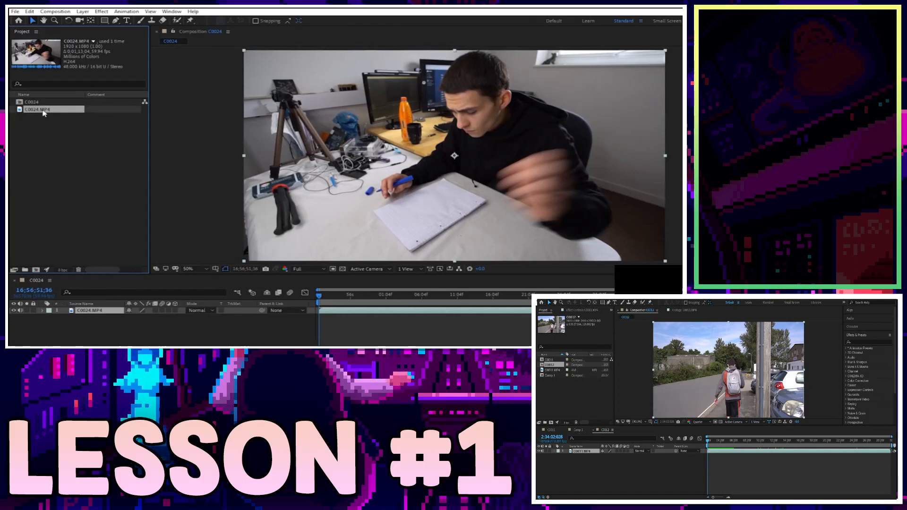
pyautogui.click(35, 104)
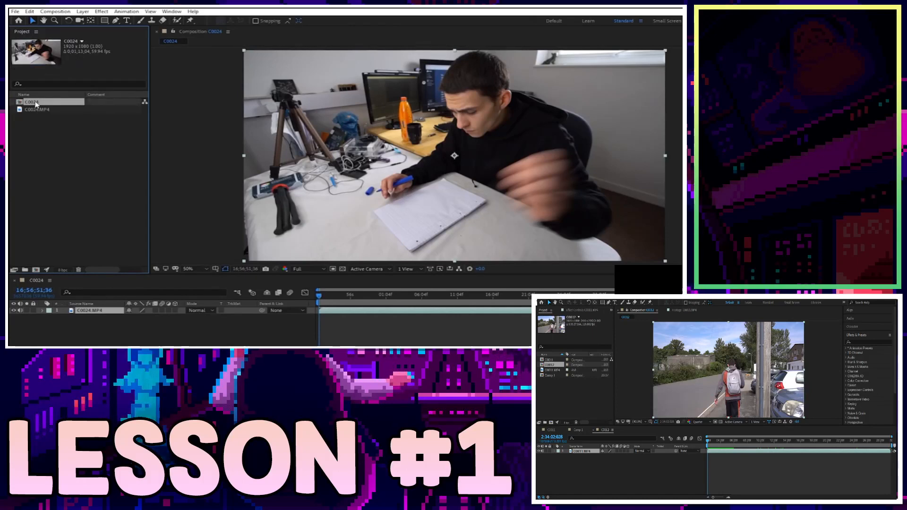
pyautogui.rightClick(35, 104)
pyautogui.click(49, 108)
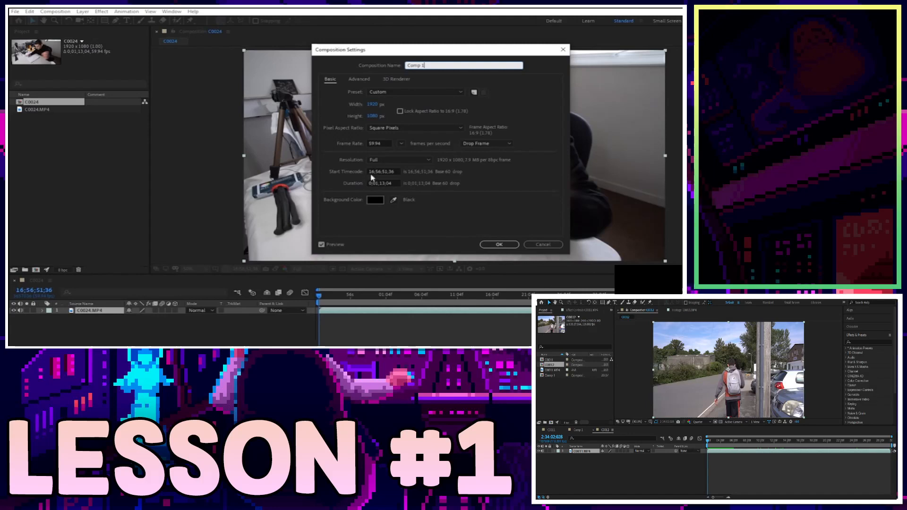
# Name the composition Comp 1 with start timecode 00;00;00;00 and apply the settings.
pyautogui.moveTo(375, 171); pyautogui.dragTo(346, 175)
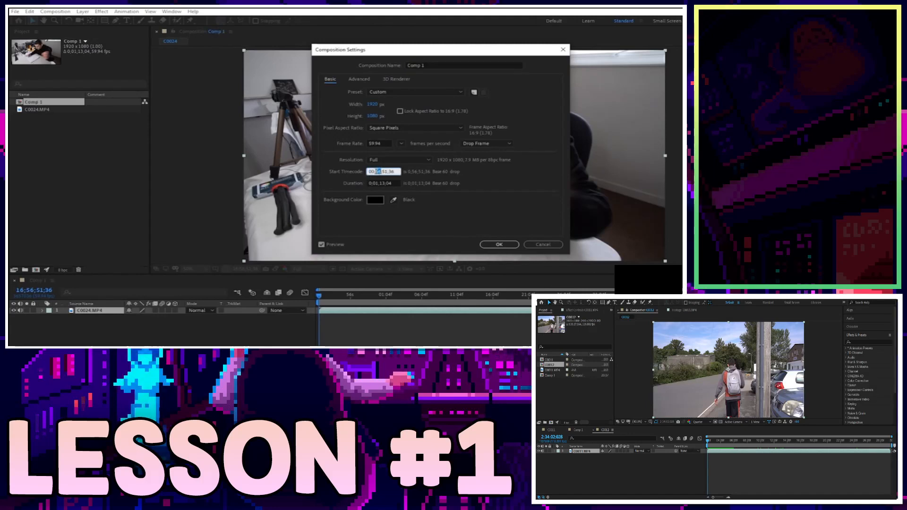
pyautogui.write('00')
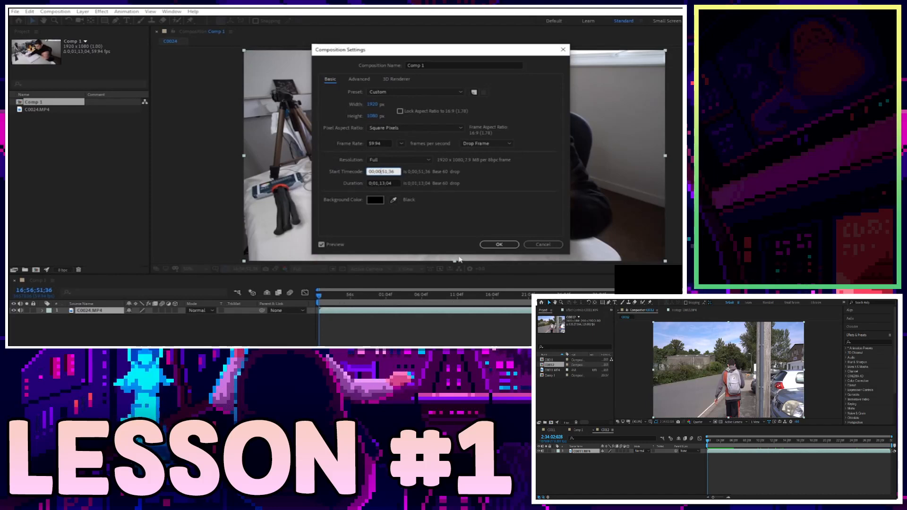
pyautogui.doubleClick(385, 172)
pyautogui.doubleClick(391, 171)
pyautogui.write('00')
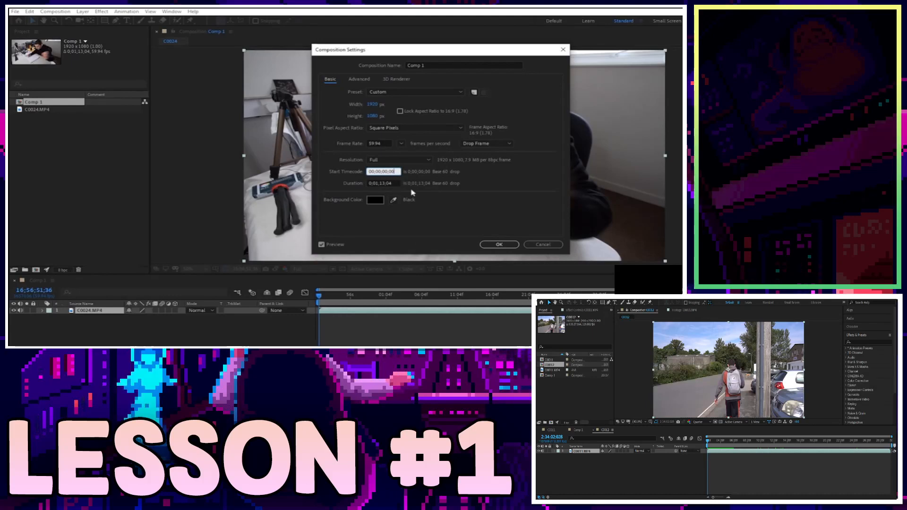
pyautogui.click(499, 244)
pyautogui.click(349, 327)
pyautogui.click(340, 311)
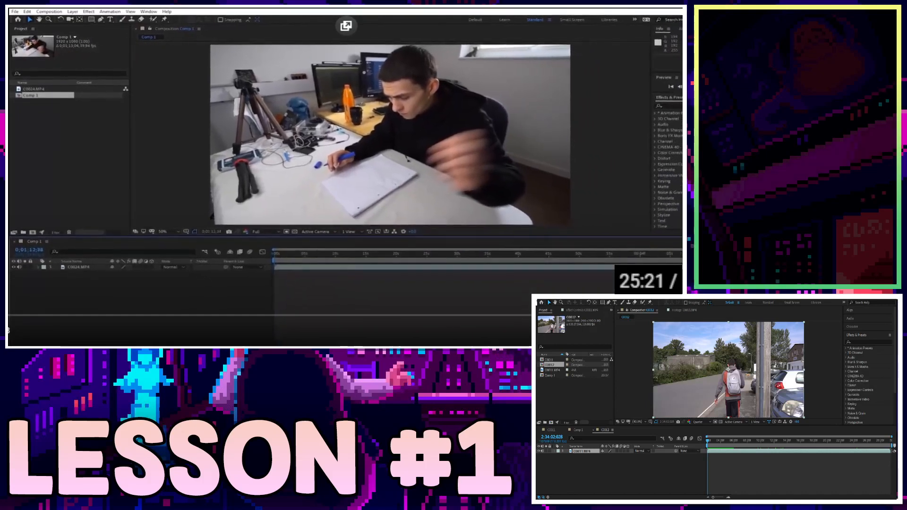
pyautogui.press('Home')
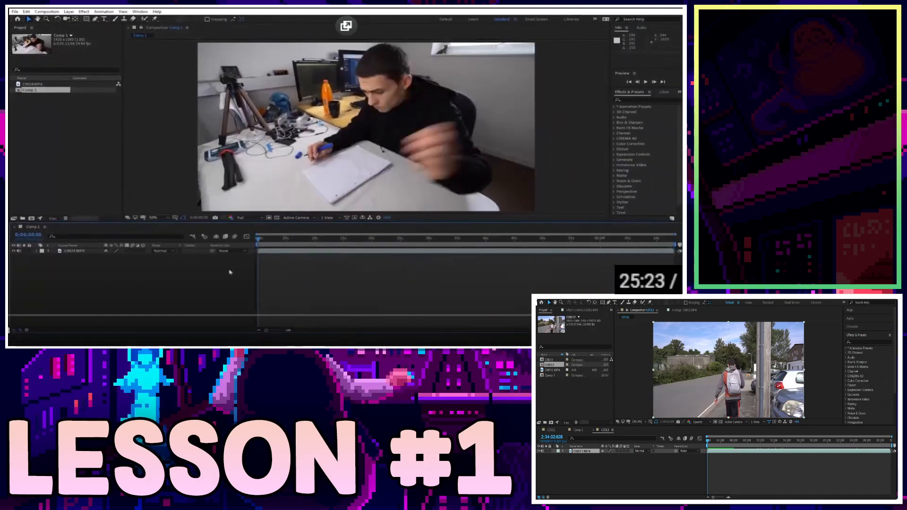
pyautogui.press('space')
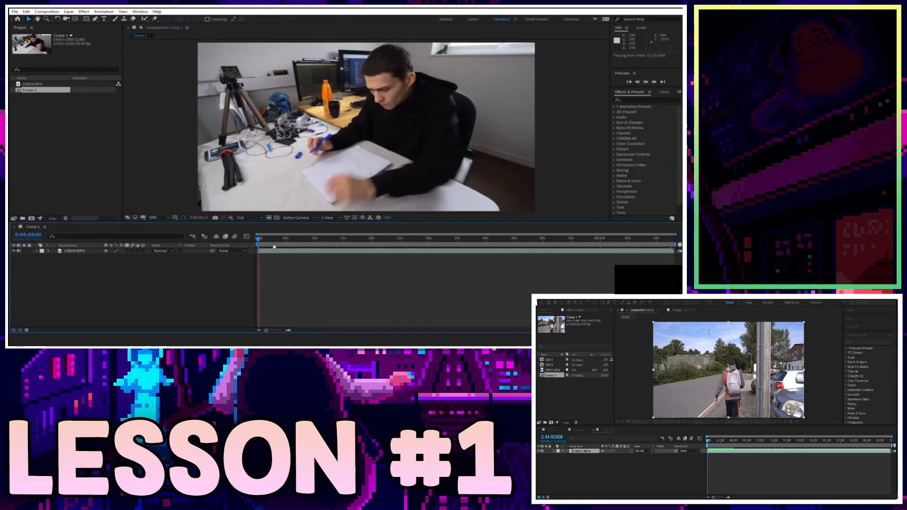
pyautogui.click(272, 240)
pyautogui.moveTo(272, 241); pyautogui.dragTo(286, 245)
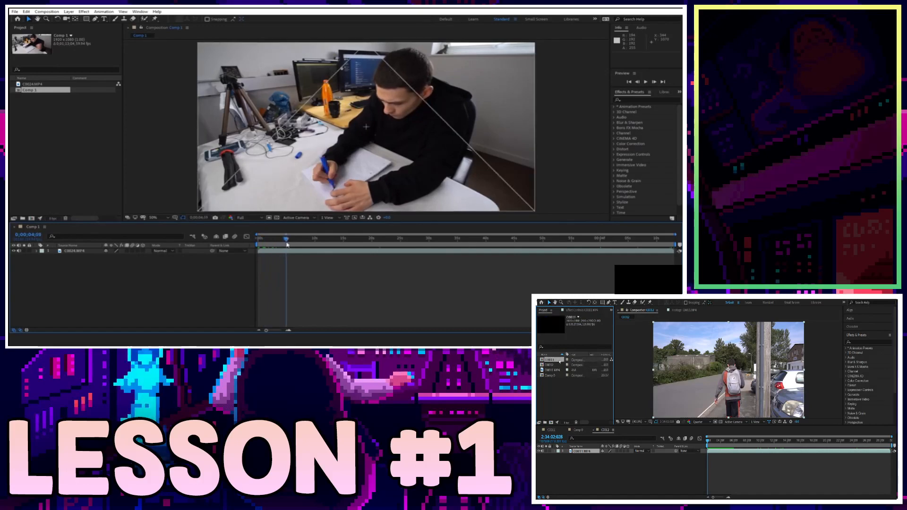
pyautogui.press('space')
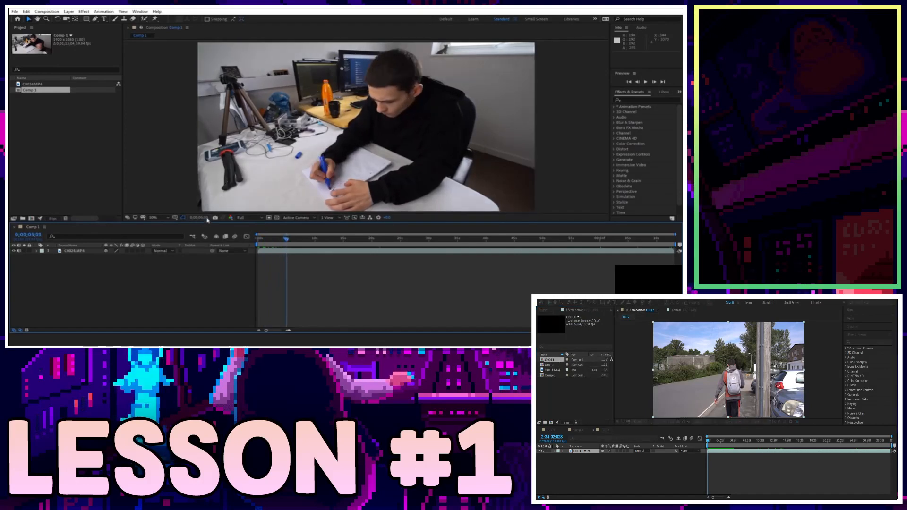
pyautogui.click(315, 240)
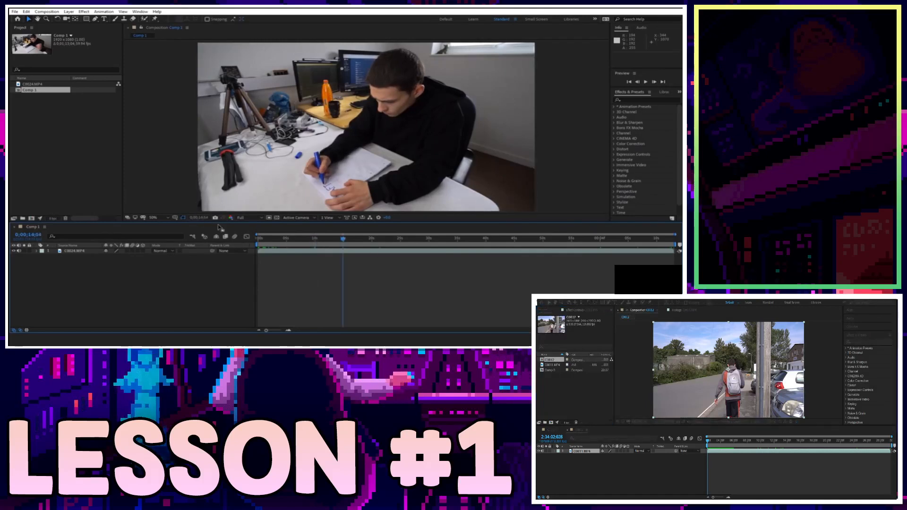
pyautogui.click(343, 241)
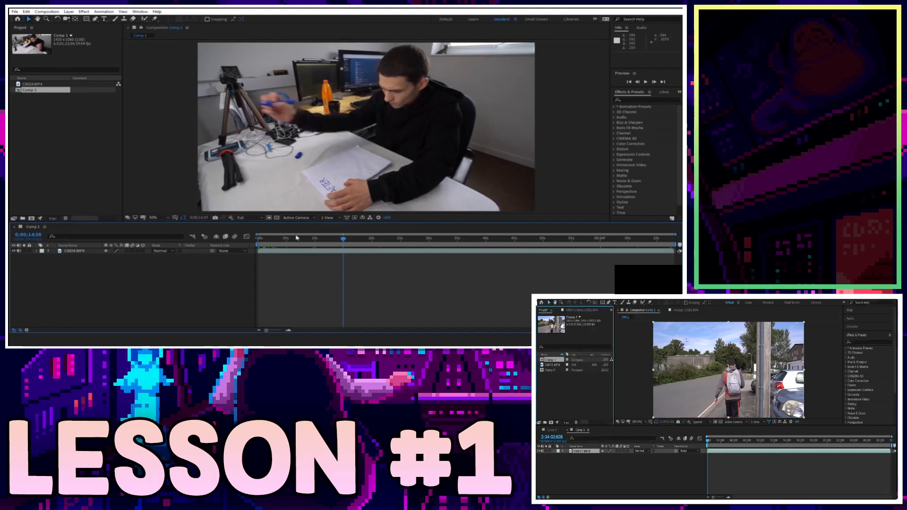
pyautogui.click(373, 242)
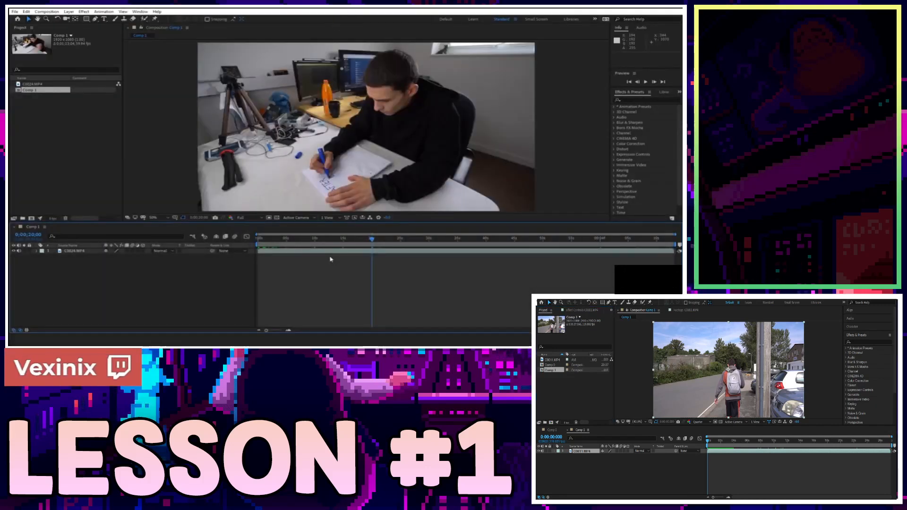
pyautogui.click(80, 120)
pyautogui.click(57, 11)
pyautogui.click(64, 23)
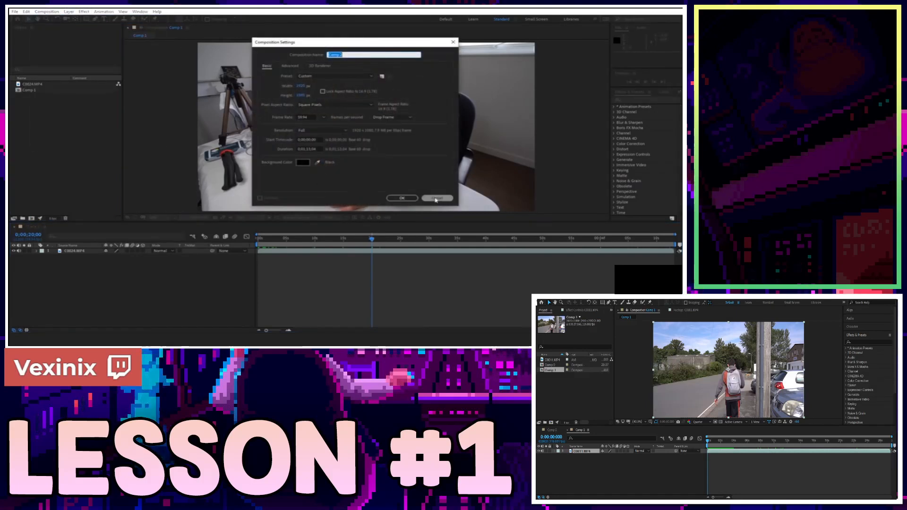
pyautogui.click(437, 198)
pyautogui.click(33, 84)
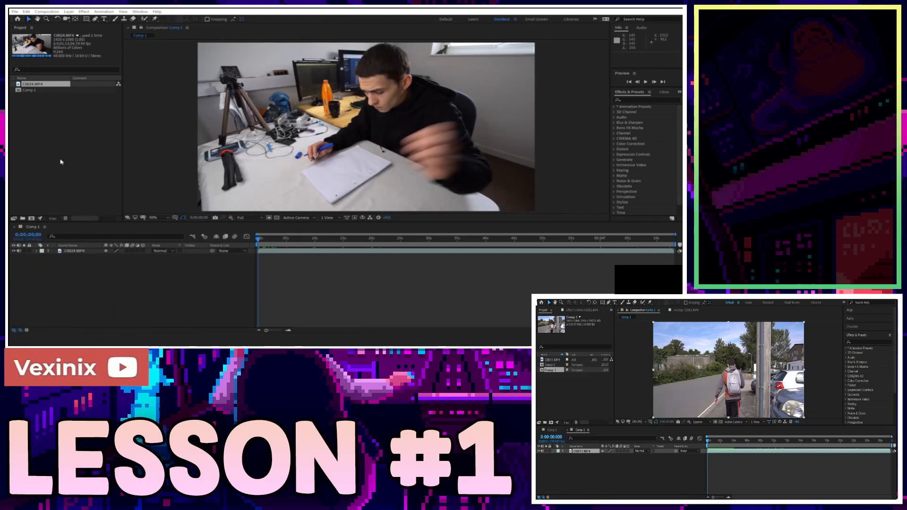
pyautogui.click(78, 152)
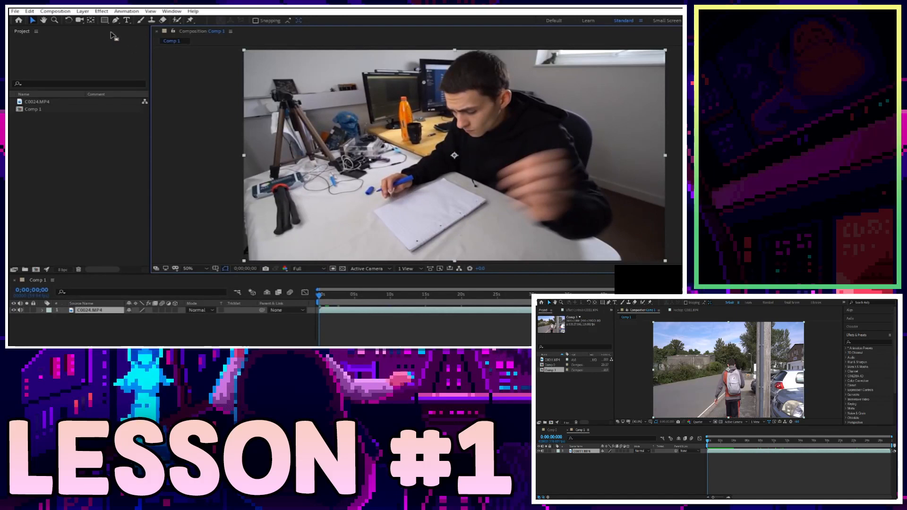
pyautogui.click(44, 20)
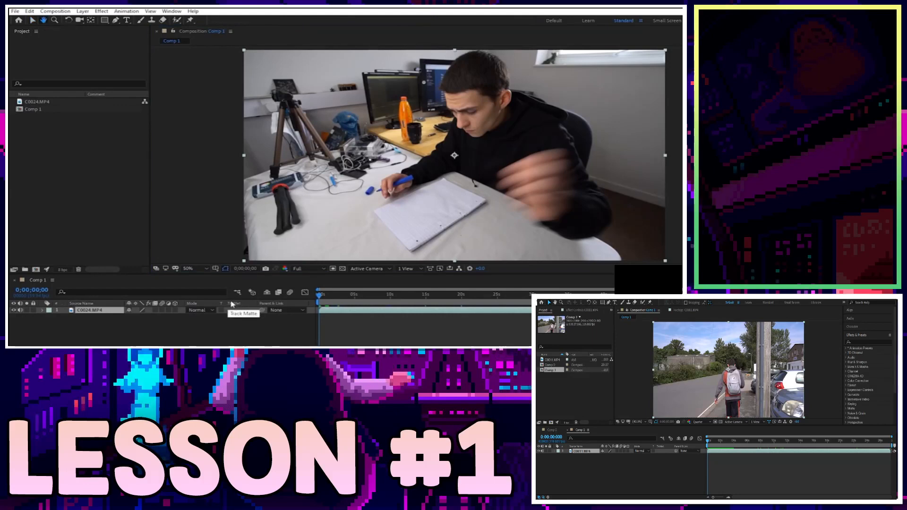
pyautogui.click(205, 269)
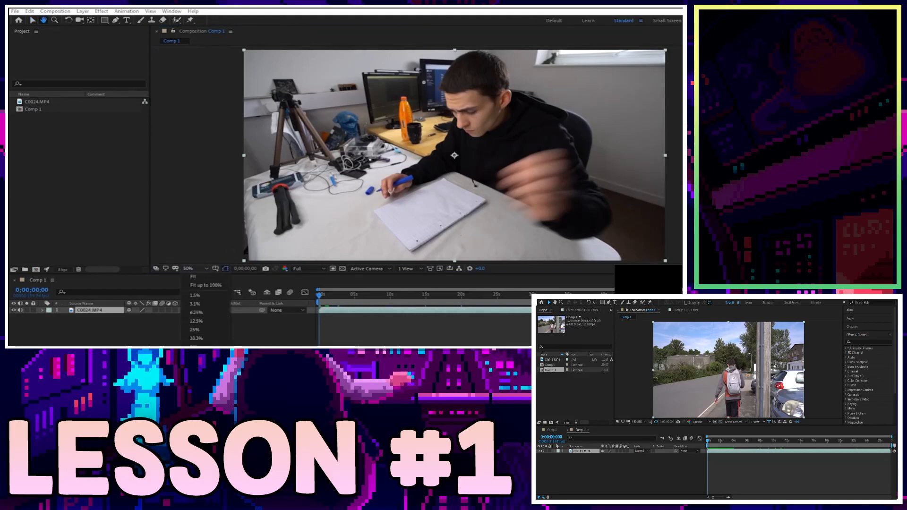
pyautogui.click(194, 372)
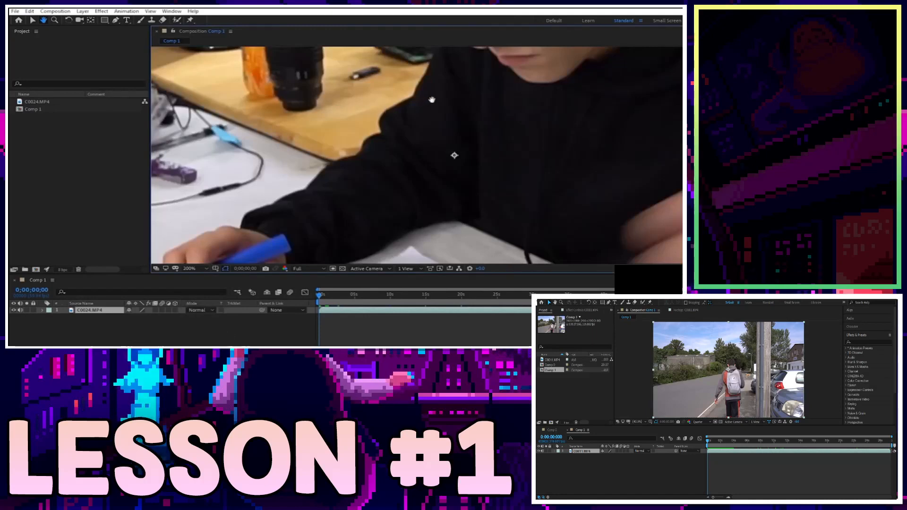
pyautogui.moveTo(189, 90); pyautogui.dragTo(353, 82)
pyautogui.moveTo(656, 147); pyautogui.dragTo(492, 90)
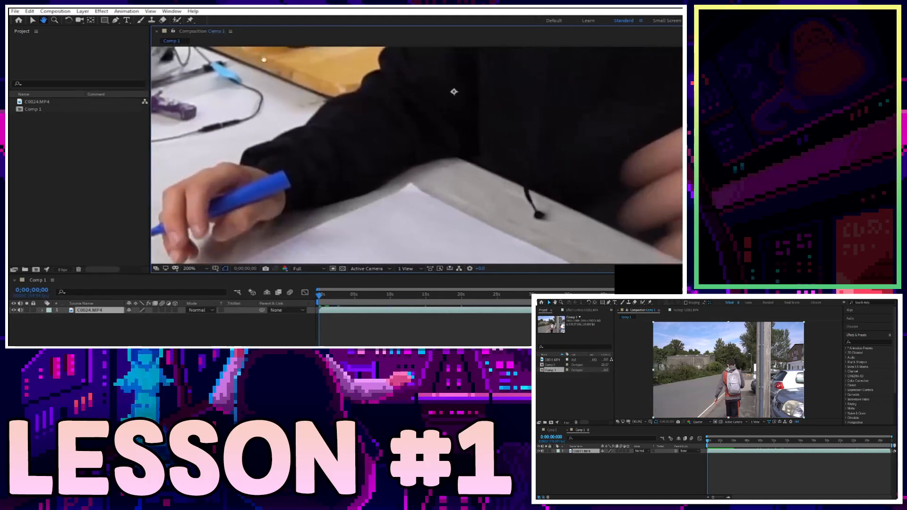
pyautogui.moveTo(345, 72); pyautogui.dragTo(477, 182)
pyautogui.moveTo(333, 109); pyautogui.dragTo(519, 182)
pyautogui.moveTo(402, 101); pyautogui.dragTo(480, 231)
pyautogui.moveTo(511, 130); pyautogui.dragTo(337, 154)
pyautogui.moveTo(663, 116); pyautogui.dragTo(326, 47)
pyautogui.moveTo(572, 97); pyautogui.dragTo(267, 39)
pyautogui.moveTo(621, 206)
pyautogui.mouseDown()
pyautogui.moveTo(529, 139)
pyautogui.moveTo(561, 124)
pyautogui.mouseUp()
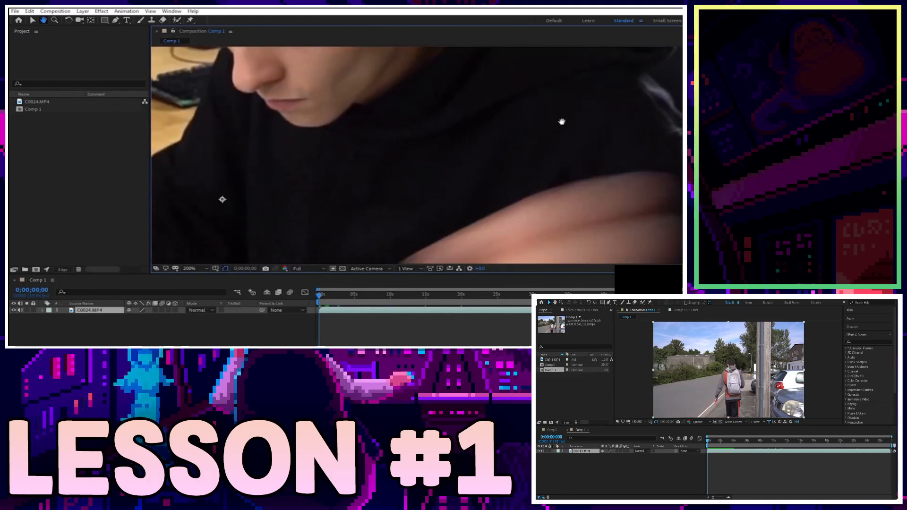
pyautogui.moveTo(515, 139); pyautogui.dragTo(489, 78)
pyautogui.moveTo(508, 243); pyautogui.dragTo(576, 75)
pyautogui.moveTo(589, 138); pyautogui.dragTo(439, 102)
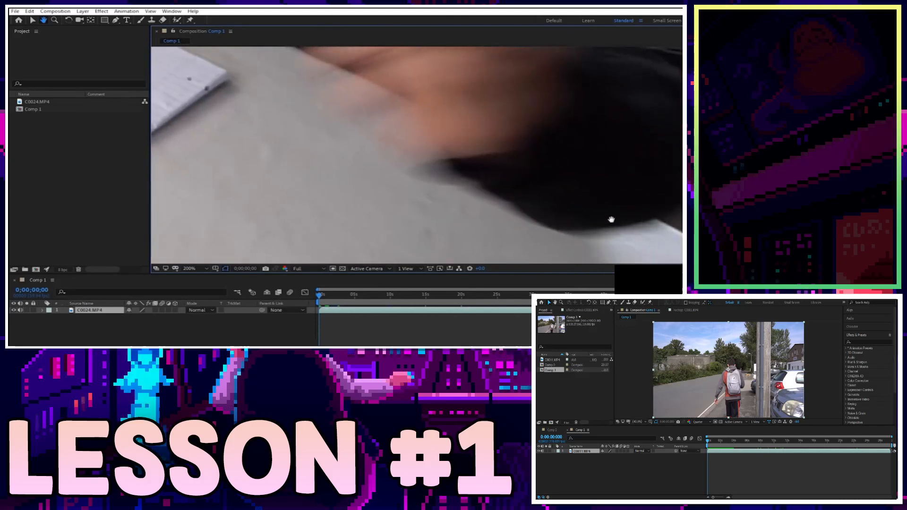
pyautogui.moveTo(617, 221); pyautogui.dragTo(401, 97)
pyautogui.moveTo(558, 246); pyautogui.dragTo(474, 179)
pyautogui.click(200, 268)
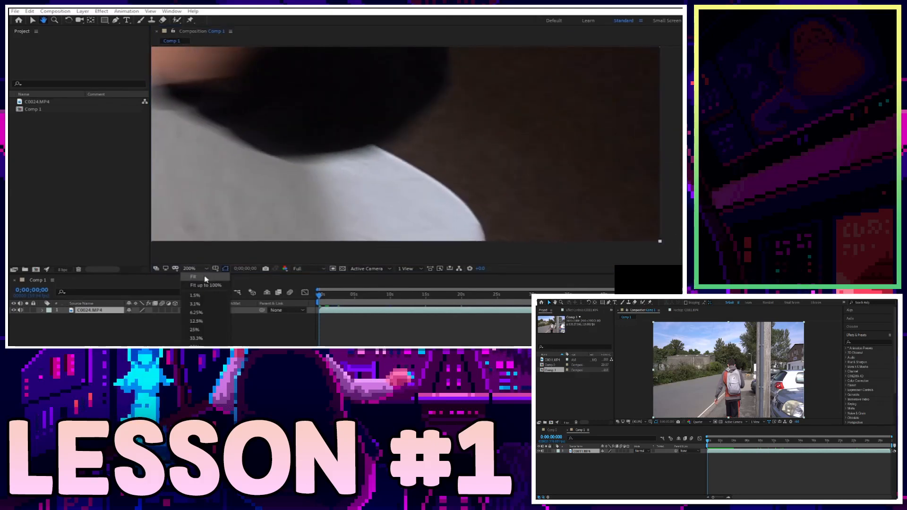
pyautogui.click(32, 20)
pyautogui.moveTo(303, 105); pyautogui.dragTo(358, 105)
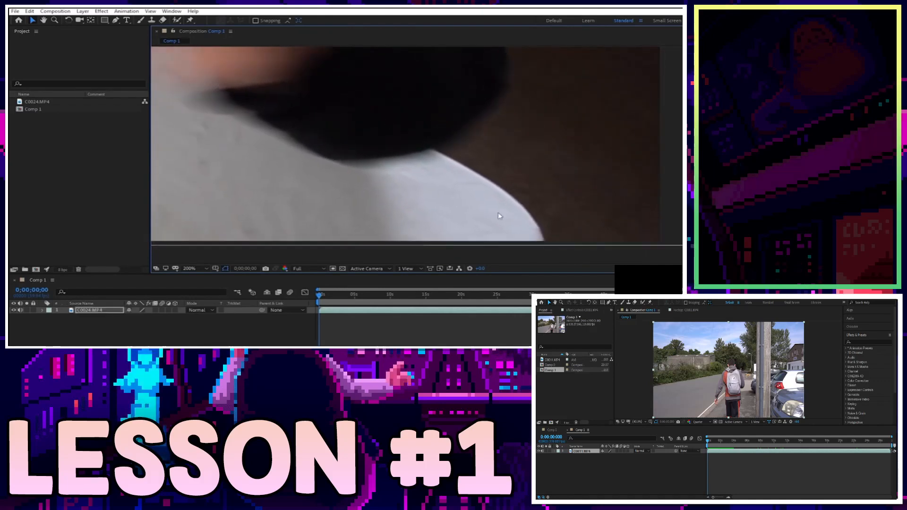
pyautogui.moveTo(446, 185); pyautogui.dragTo(421, 189)
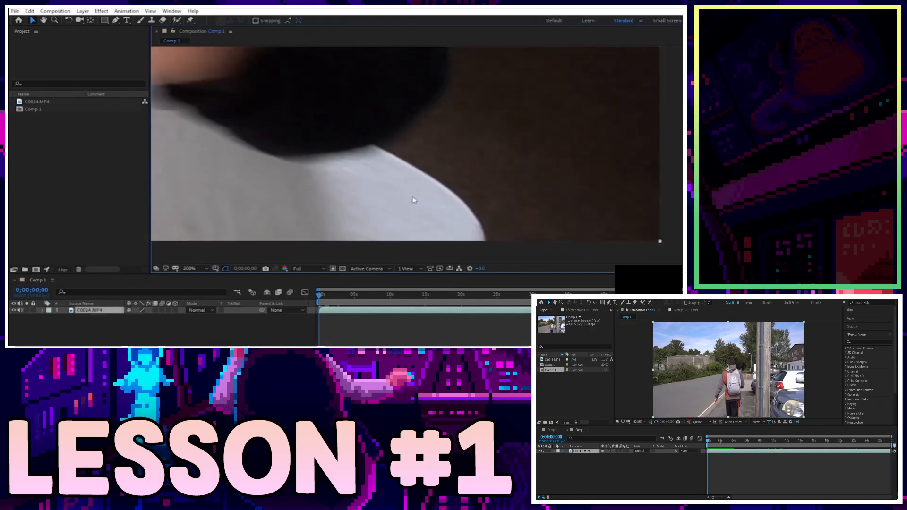
pyautogui.click(206, 269)
pyautogui.click(204, 274)
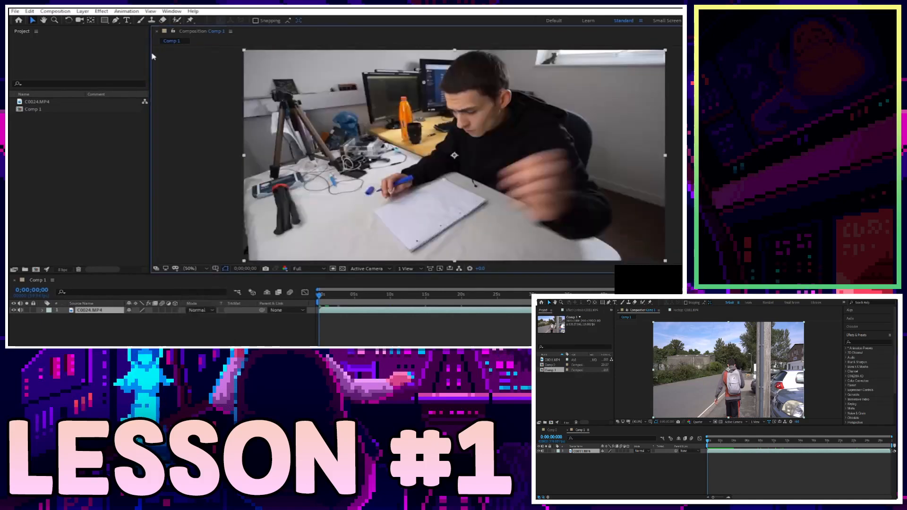
pyautogui.moveTo(302, 96); pyautogui.dragTo(249, 80)
pyautogui.hotkey('ctrl', 'z')
pyautogui.click(44, 20)
pyautogui.moveTo(371, 139); pyautogui.dragTo(285, 192)
pyautogui.moveTo(236, 171); pyautogui.dragTo(572, 197)
pyautogui.moveTo(496, 151); pyautogui.dragTo(156, 82)
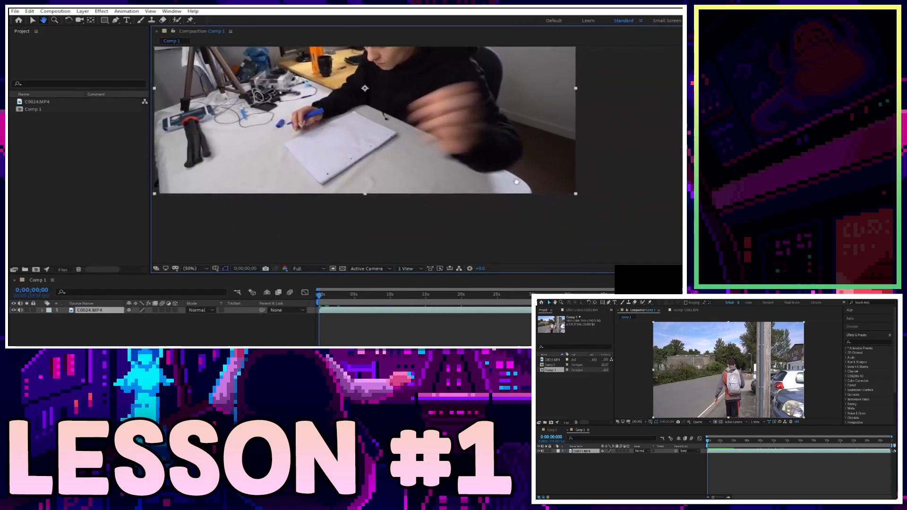
pyautogui.moveTo(525, 176); pyautogui.dragTo(676, 175)
pyautogui.moveTo(389, 131); pyautogui.dragTo(298, 182)
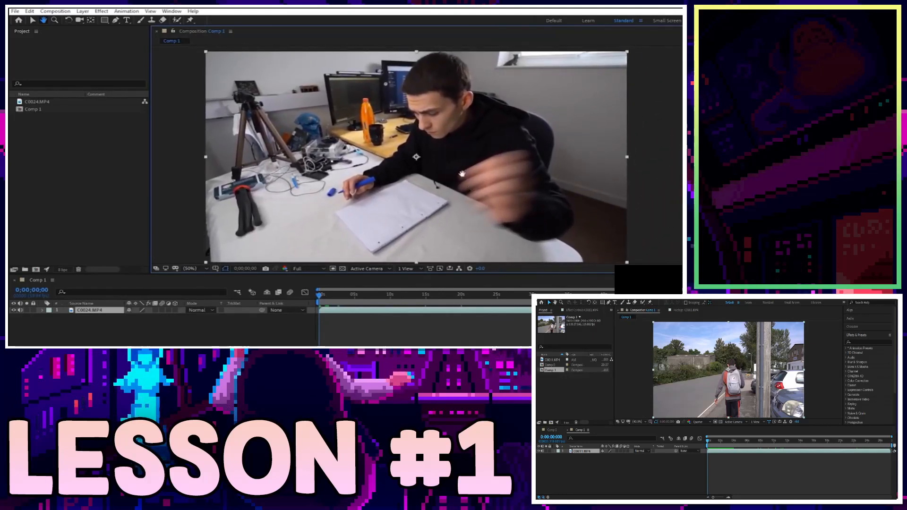
pyautogui.click(55, 20)
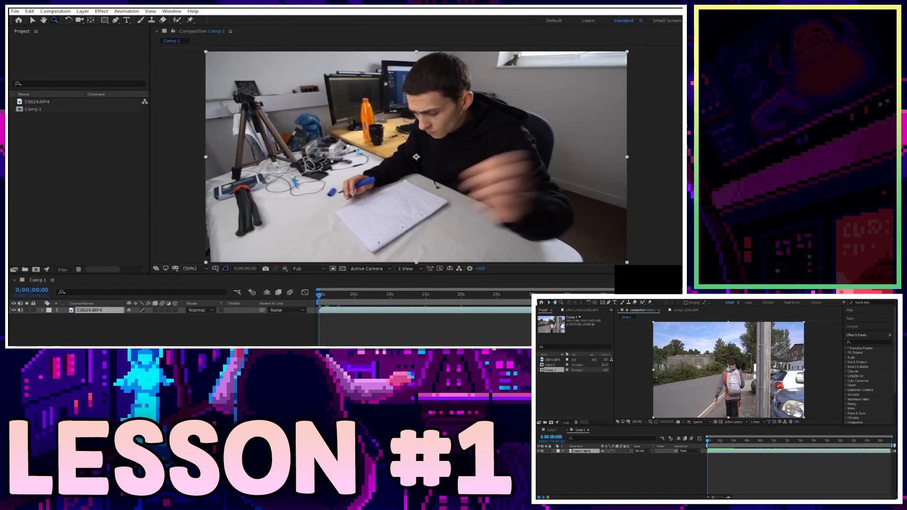
pyautogui.click(397, 221)
pyautogui.click(441, 94)
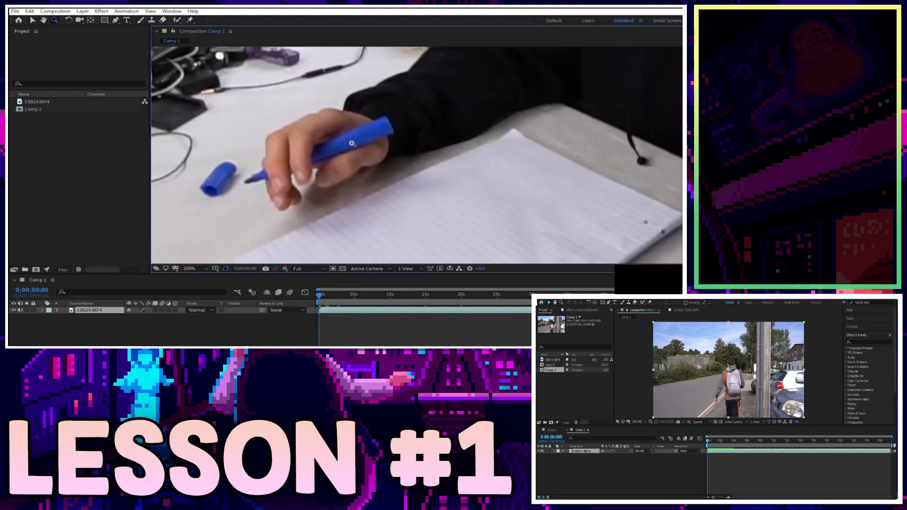
pyautogui.click(335, 170)
pyautogui.click(203, 270)
pyautogui.click(203, 271)
pyautogui.click(203, 272)
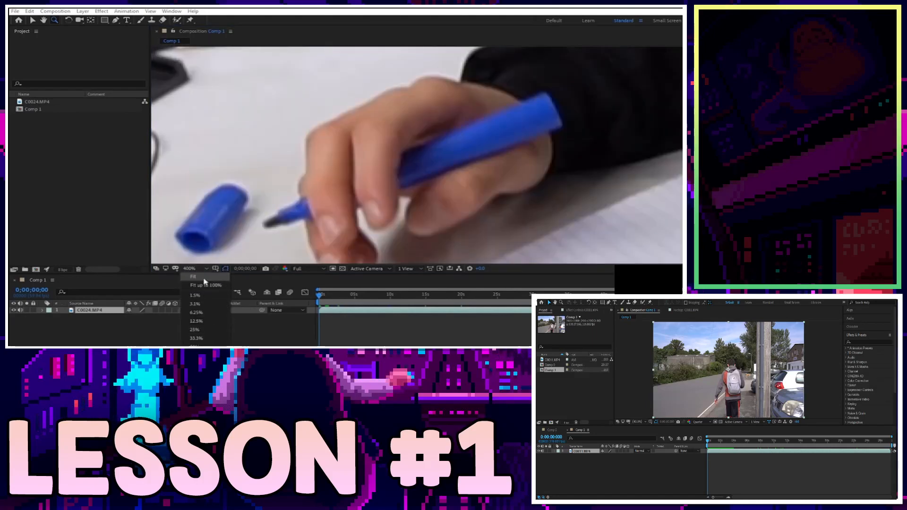
pyautogui.click(206, 282)
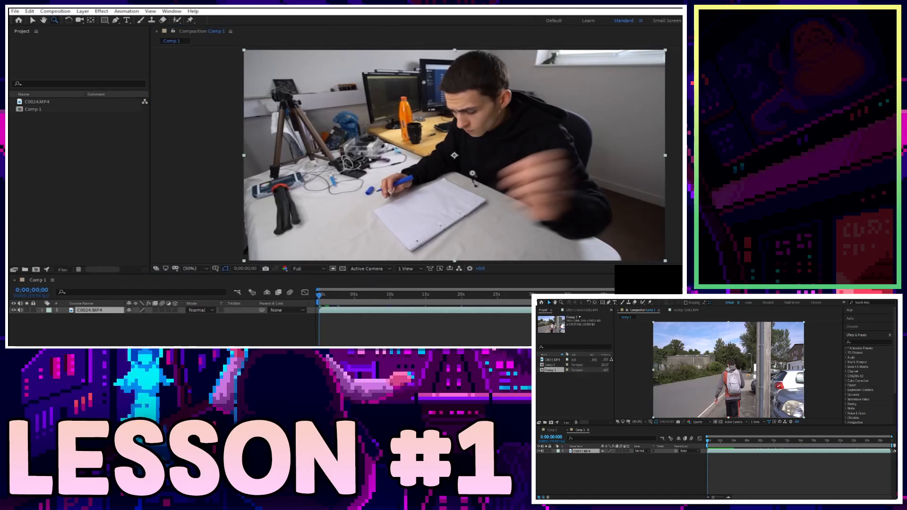
pyautogui.click(205, 268)
pyautogui.click(195, 355)
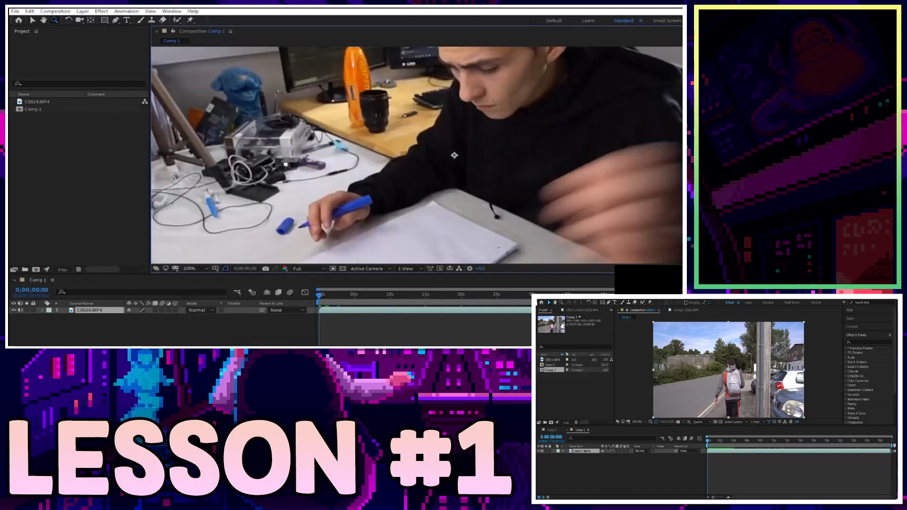
pyautogui.click(202, 270)
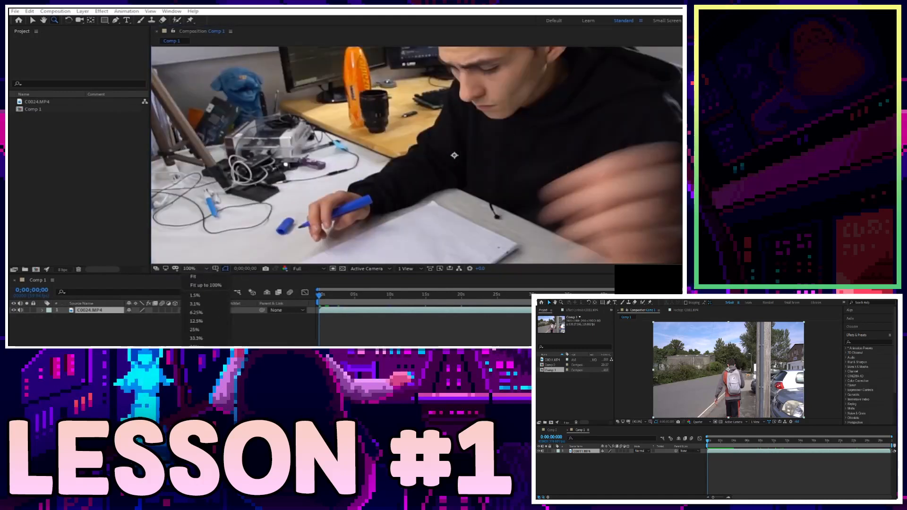
pyautogui.click(196, 398)
pyautogui.scroll(-3, 331, 191)
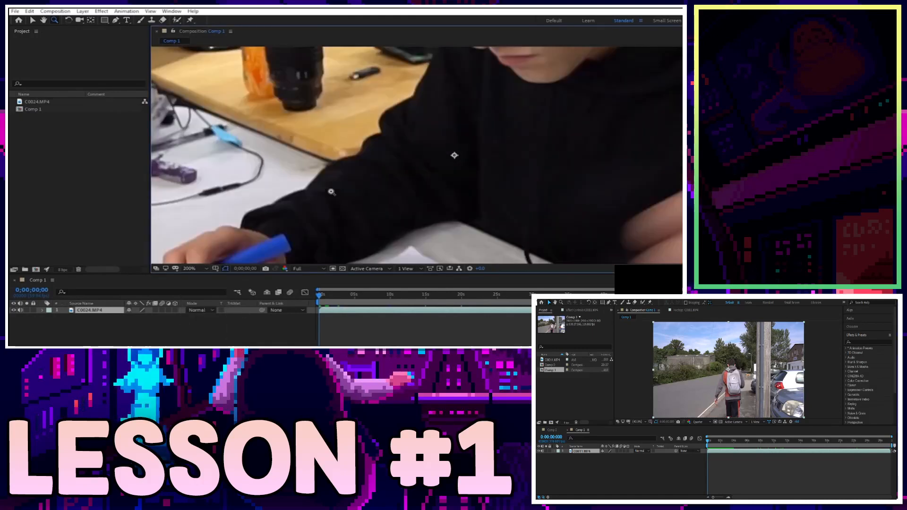
pyautogui.click(198, 269)
pyautogui.click(202, 277)
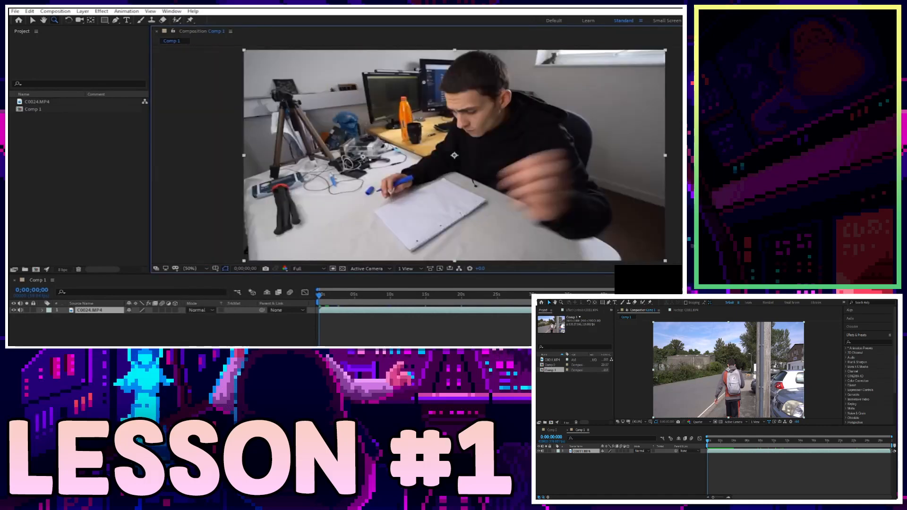
pyautogui.click(194, 268)
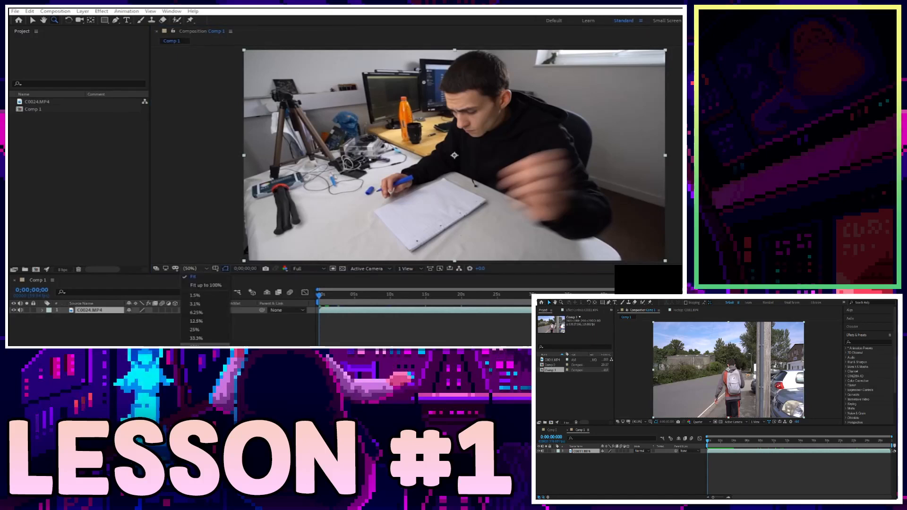
pyautogui.click(194, 372)
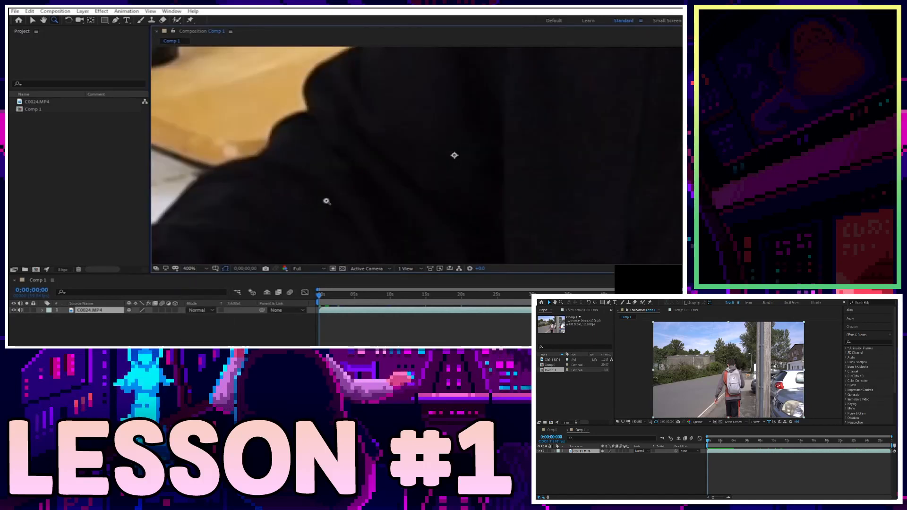
pyautogui.scroll(-4, 419, 154)
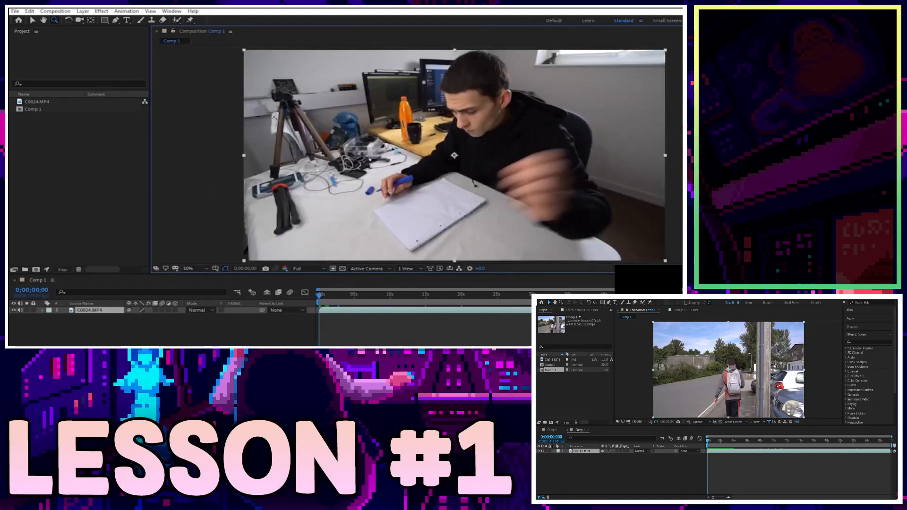
pyautogui.click(273, 115)
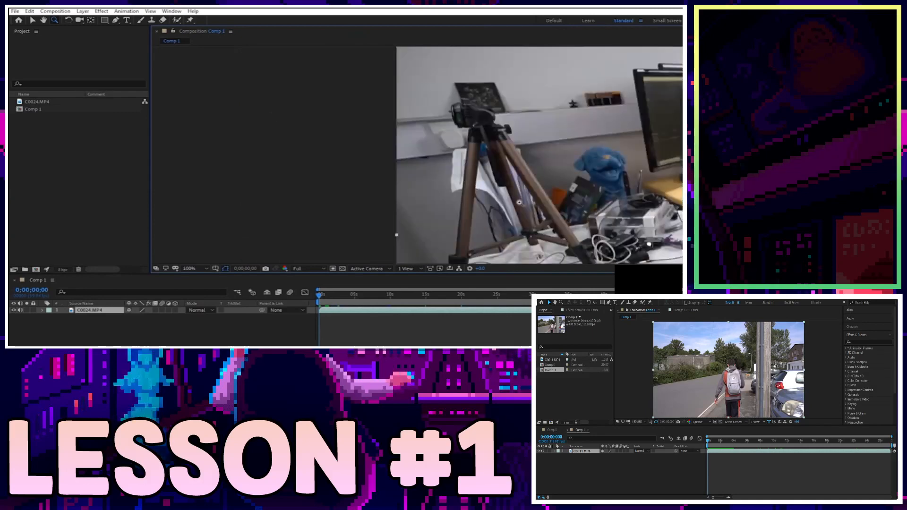
pyautogui.click(519, 203)
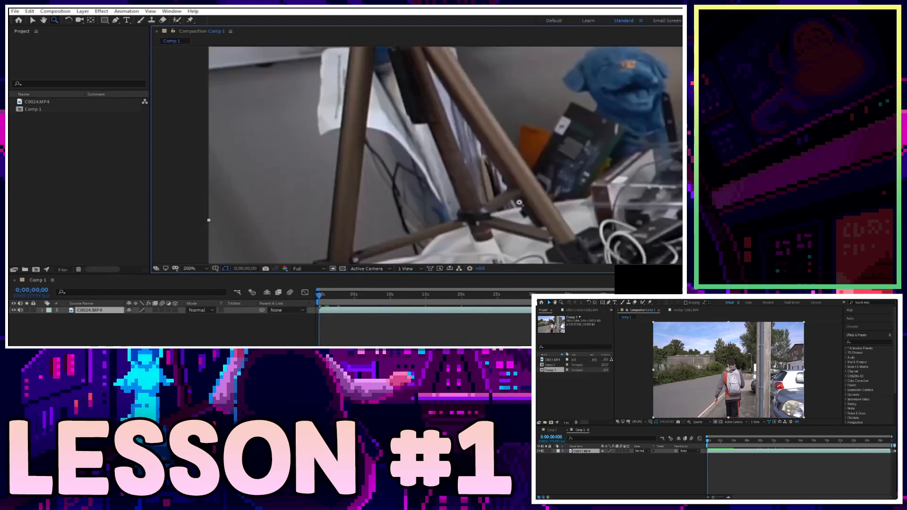
pyautogui.click(639, 74)
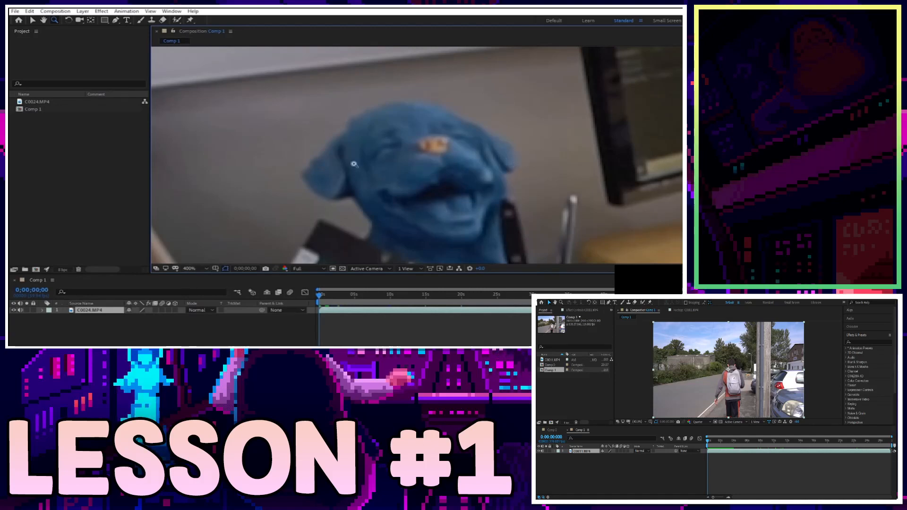
pyautogui.click(193, 269)
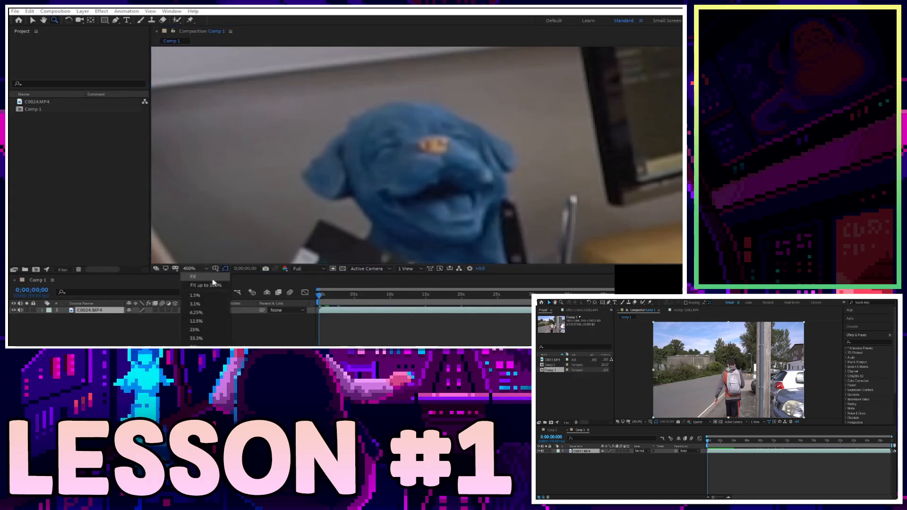
pyautogui.click(193, 277)
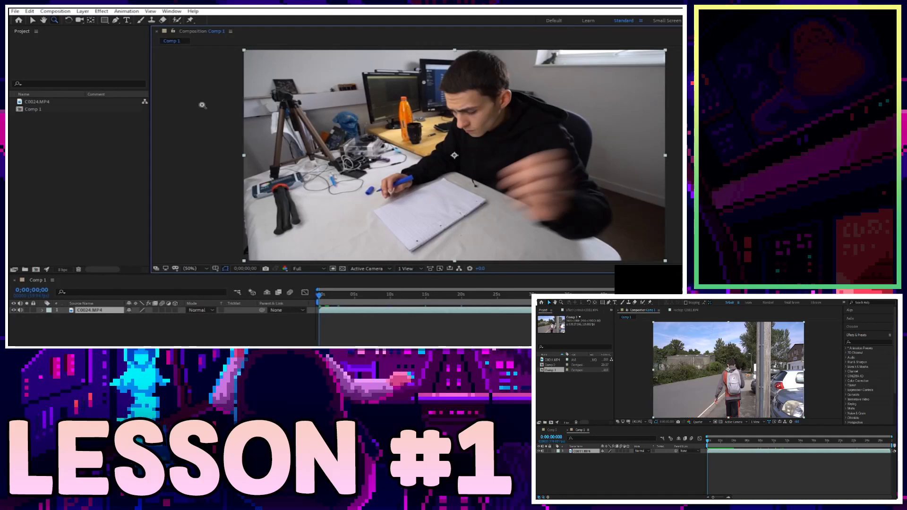
pyautogui.click(68, 20)
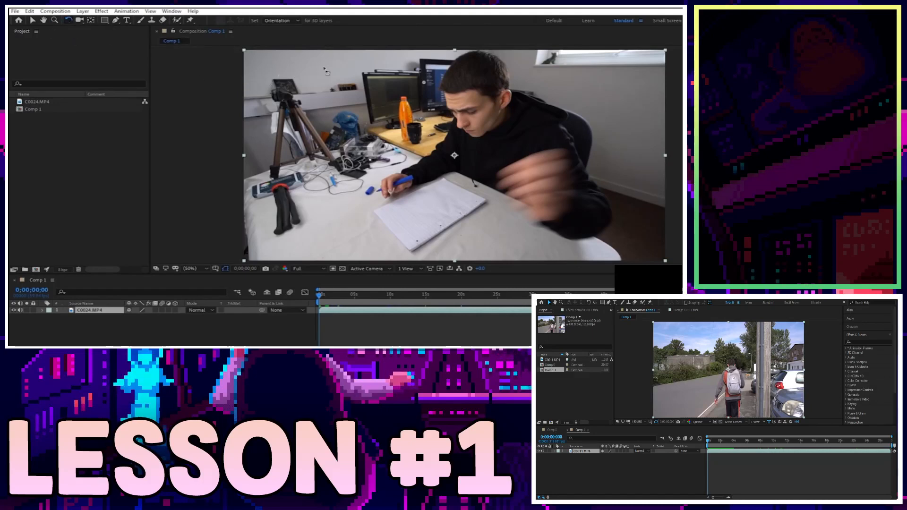
pyautogui.click(339, 64)
pyautogui.moveTo(340, 64); pyautogui.dragTo(670, 246)
pyautogui.moveTo(463, 110); pyautogui.dragTo(400, 120)
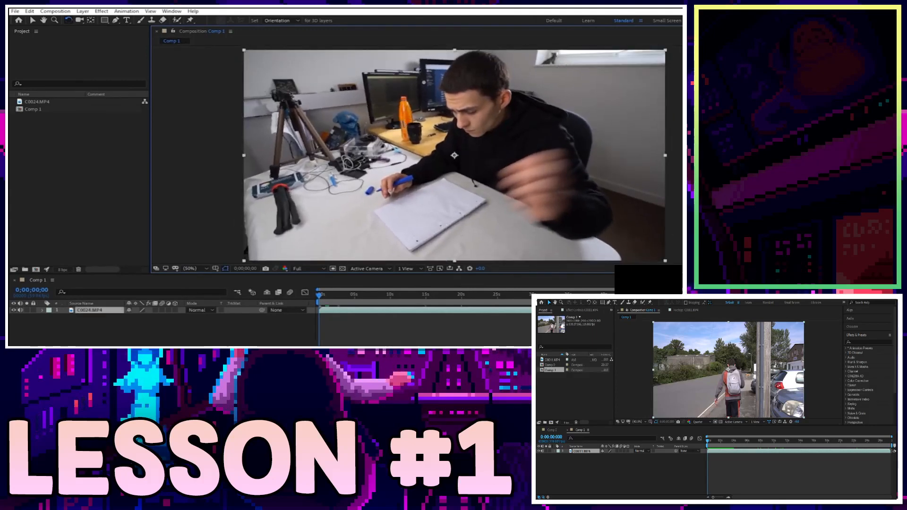
pyautogui.moveTo(262, 66); pyautogui.dragTo(244, 74)
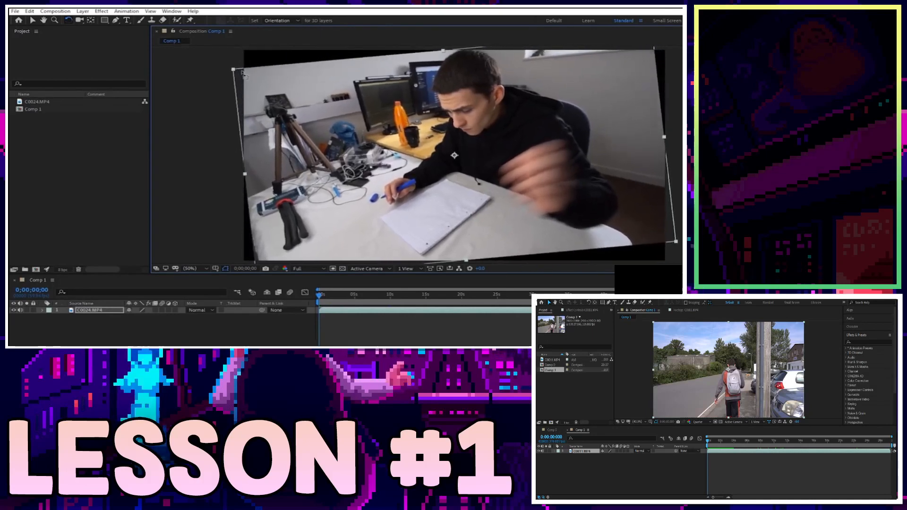
pyautogui.hotkey('ctrl', 'z')
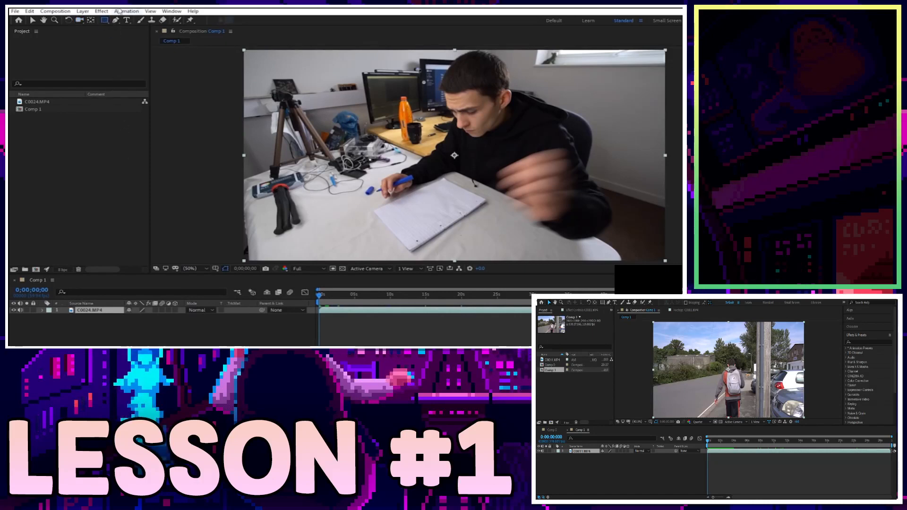
# Choose the Rectangle Tool from the shape tool flyout.
pyautogui.click(104, 20)
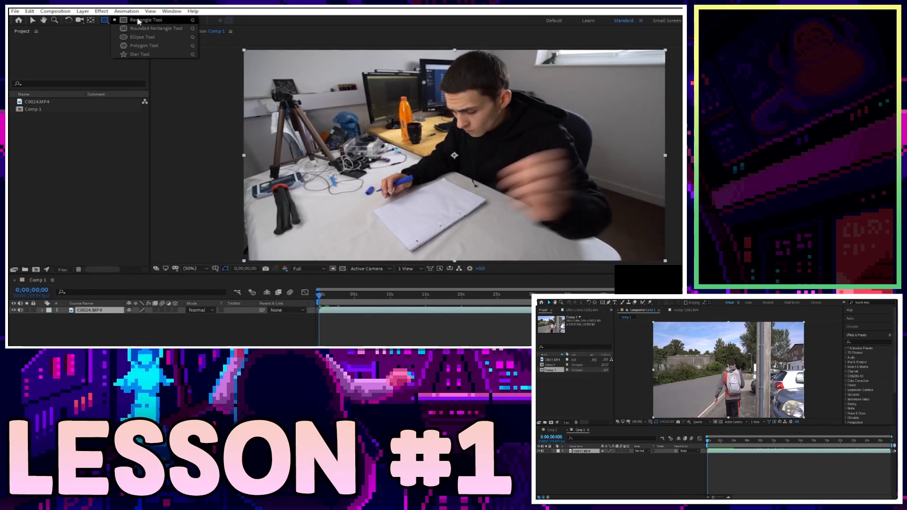
pyautogui.click(139, 22)
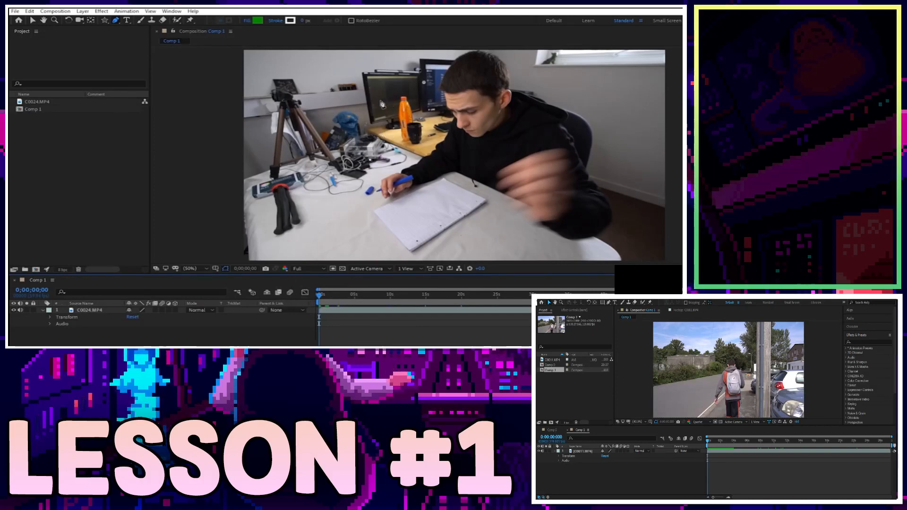
# Collapse the clip layer, type a person's name as a title, and drag it lower.
pyautogui.click(42, 310)
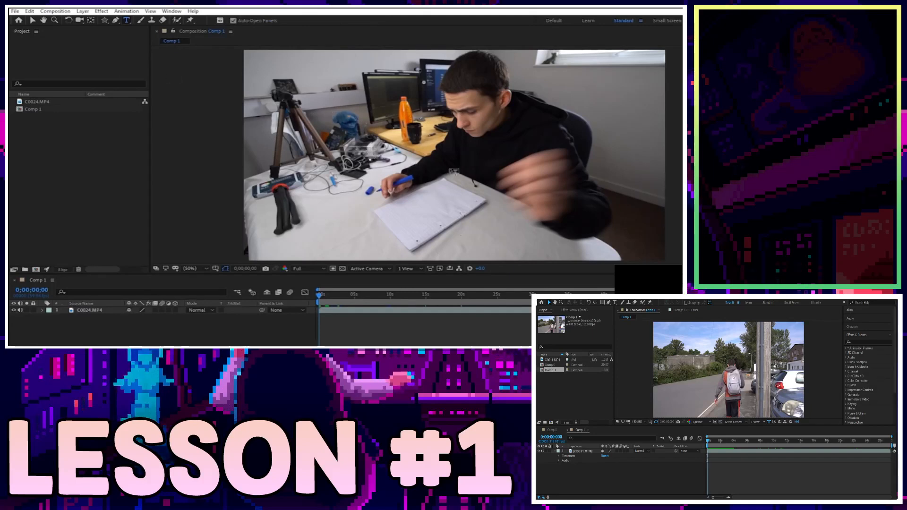
pyautogui.click(453, 142)
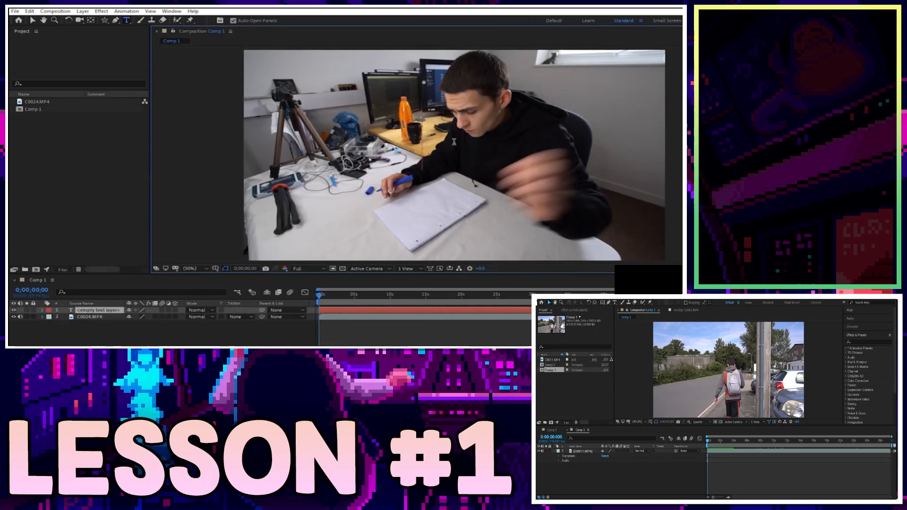
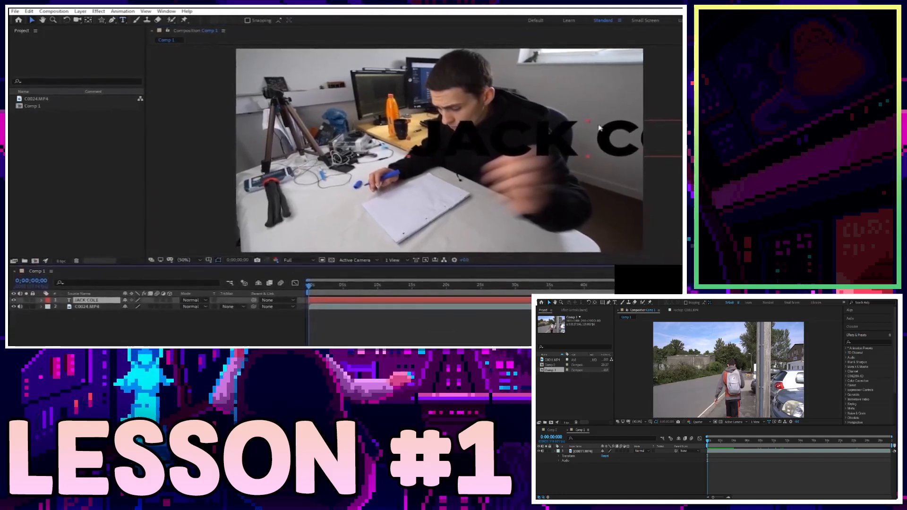
pyautogui.moveTo(607, 135); pyautogui.dragTo(460, 222)
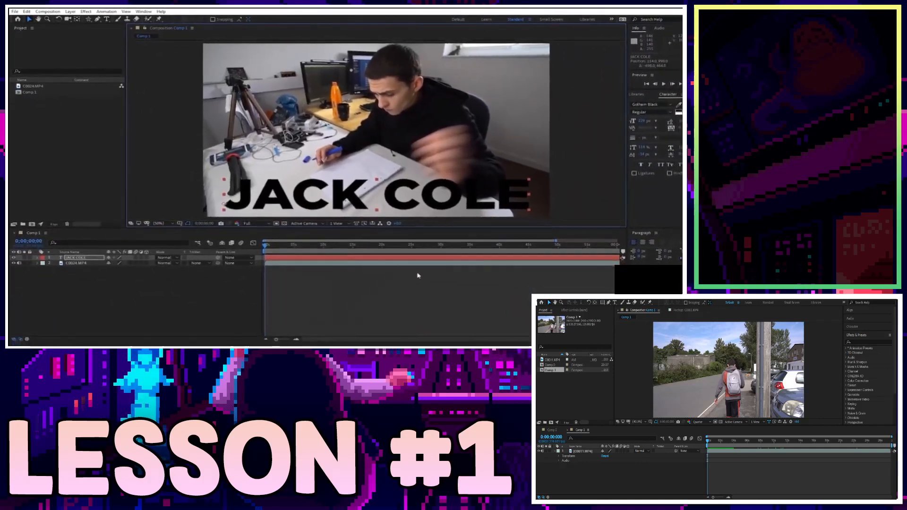
# Change the name title's fill colour to deep red.
pyautogui.click(674, 104)
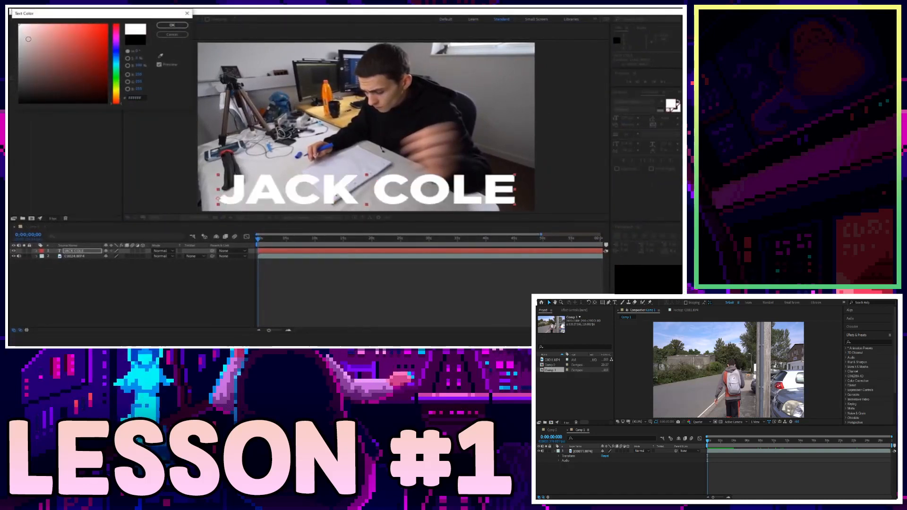
pyautogui.click(107, 45)
pyautogui.click(172, 25)
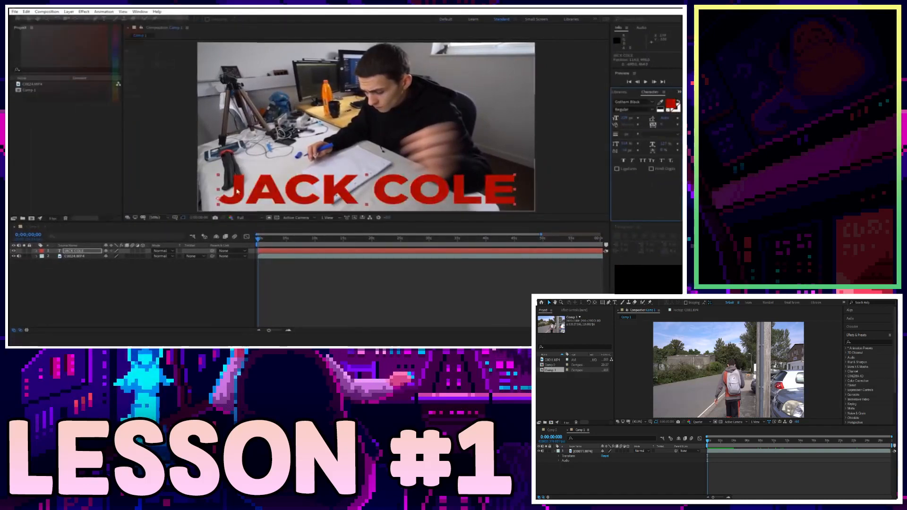
# Reselect the name title layer and delete it.
pyautogui.click(312, 283)
pyautogui.click(423, 191)
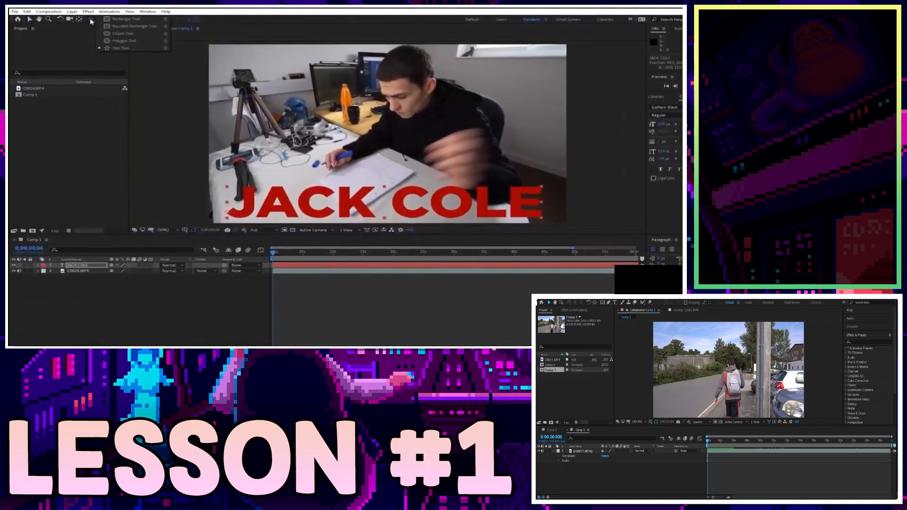
pyautogui.click(114, 21)
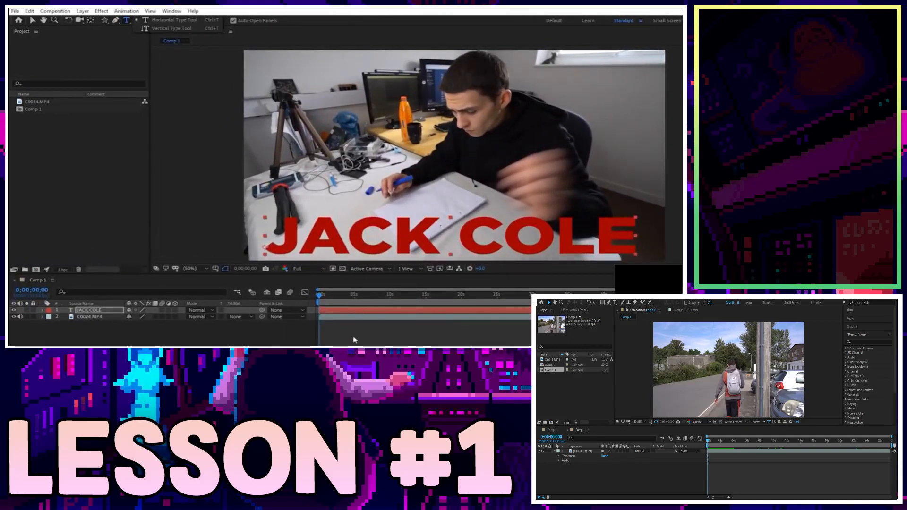
pyautogui.press('Delete')
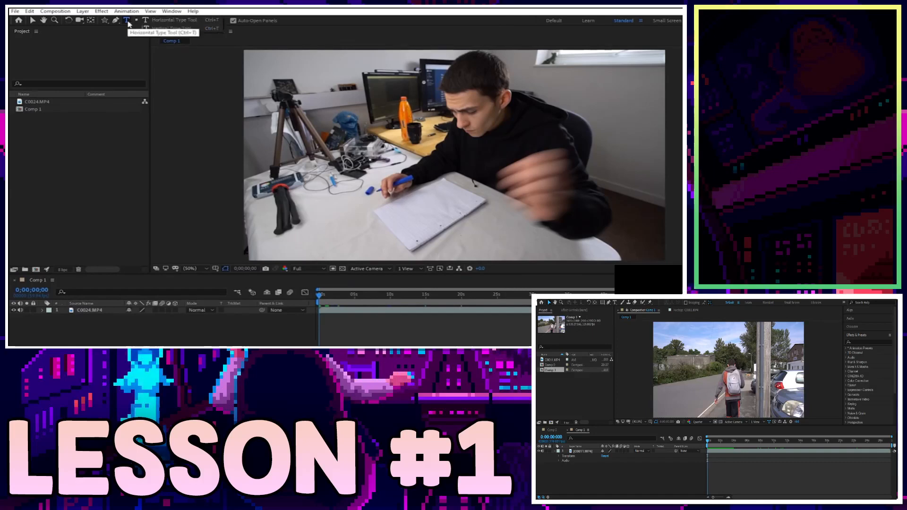
pyautogui.click(167, 29)
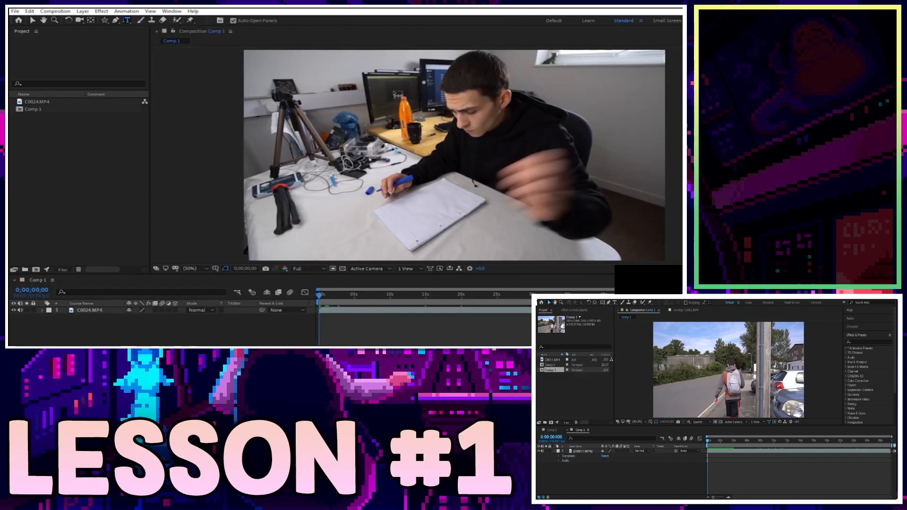
pyautogui.click(256, 74)
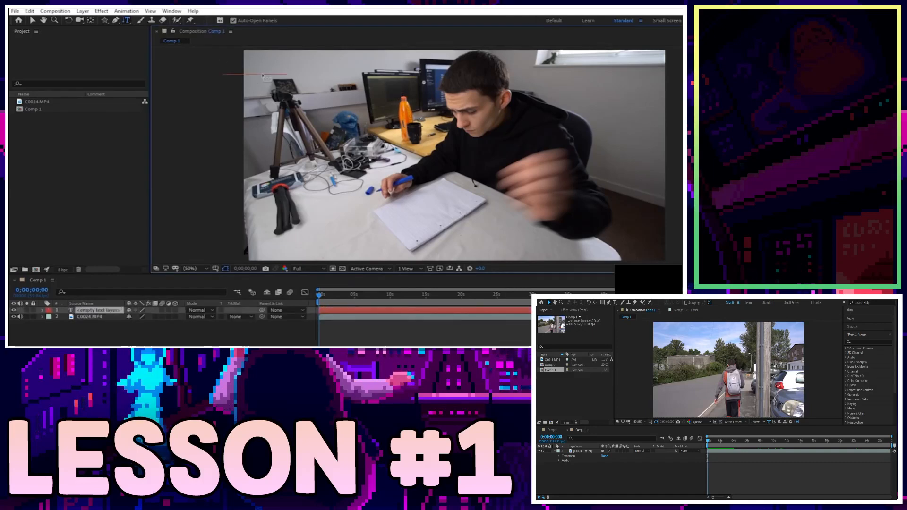
pyautogui.write('JACK')
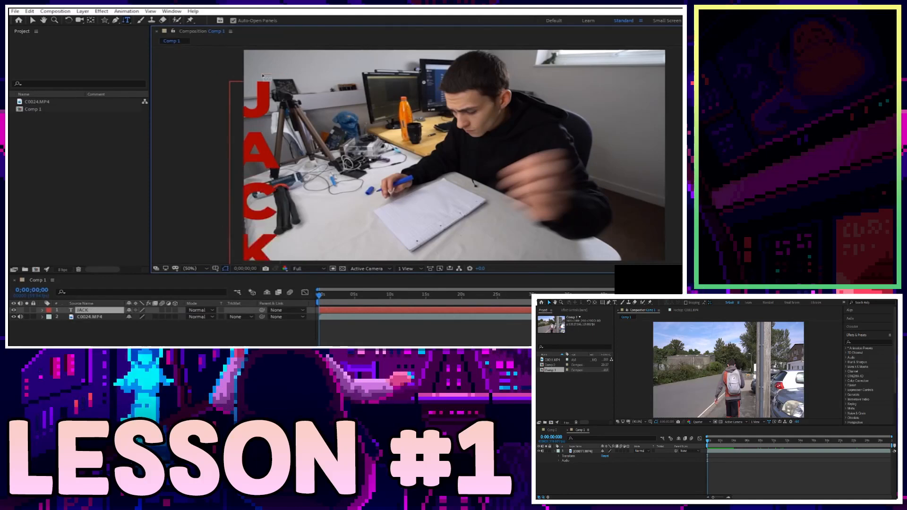
pyautogui.write('v')
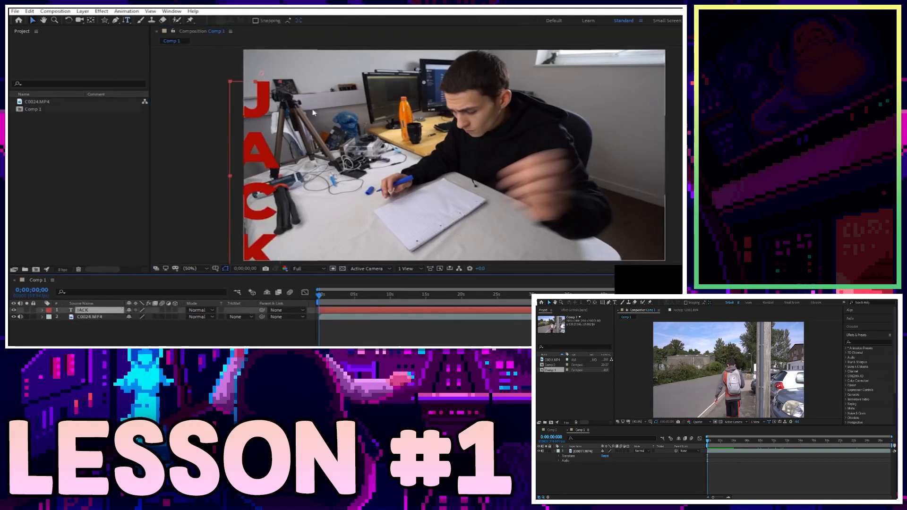
pyautogui.moveTo(270, 103); pyautogui.dragTo(292, 80)
pyautogui.press('capslock')
pyautogui.press('capslock')
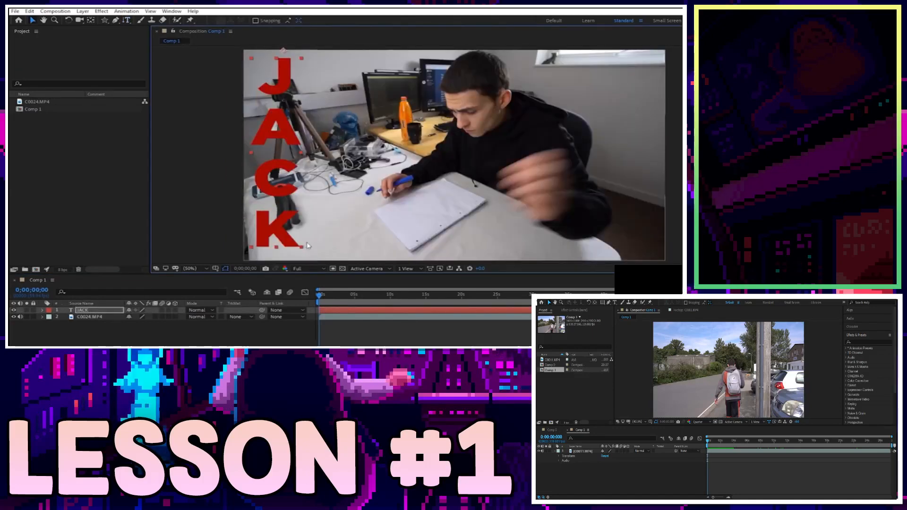
pyautogui.moveTo(301, 248); pyautogui.dragTo(303, 257)
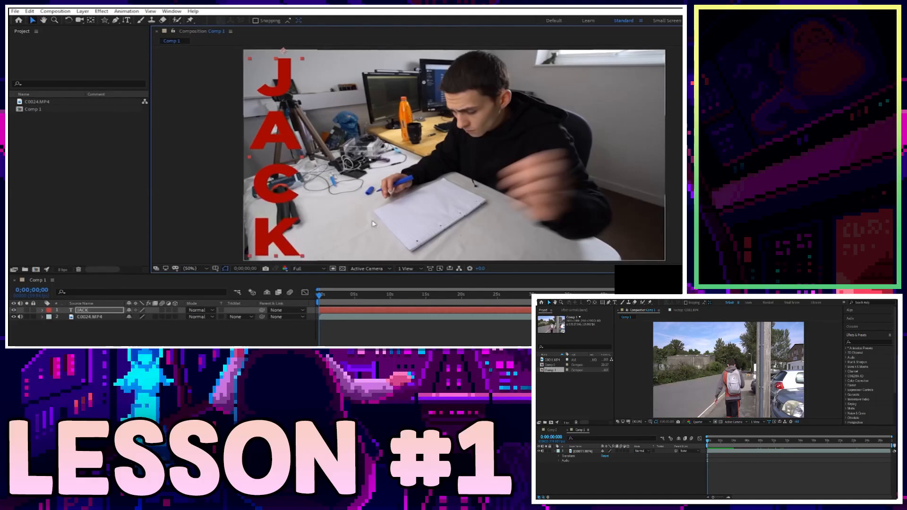
pyautogui.moveTo(286, 183); pyautogui.dragTo(288, 181)
pyautogui.click(377, 326)
pyautogui.click(363, 311)
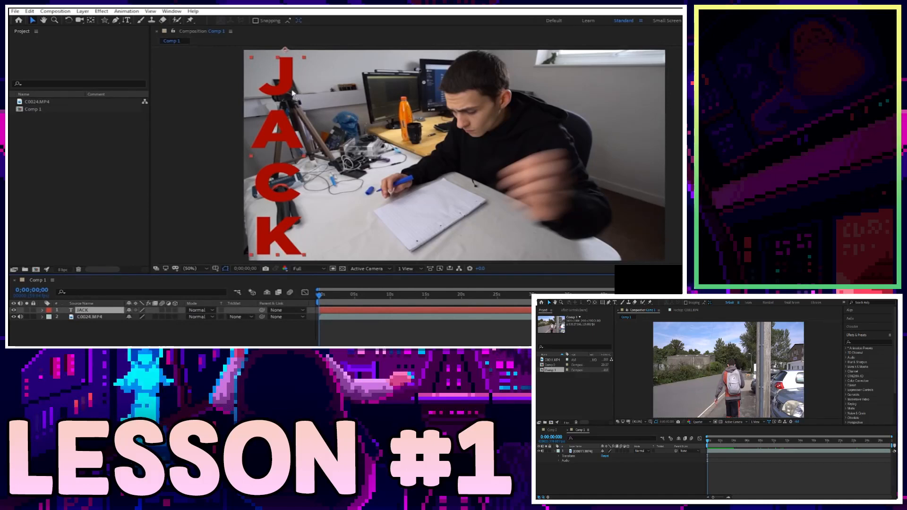
pyautogui.press('Delete')
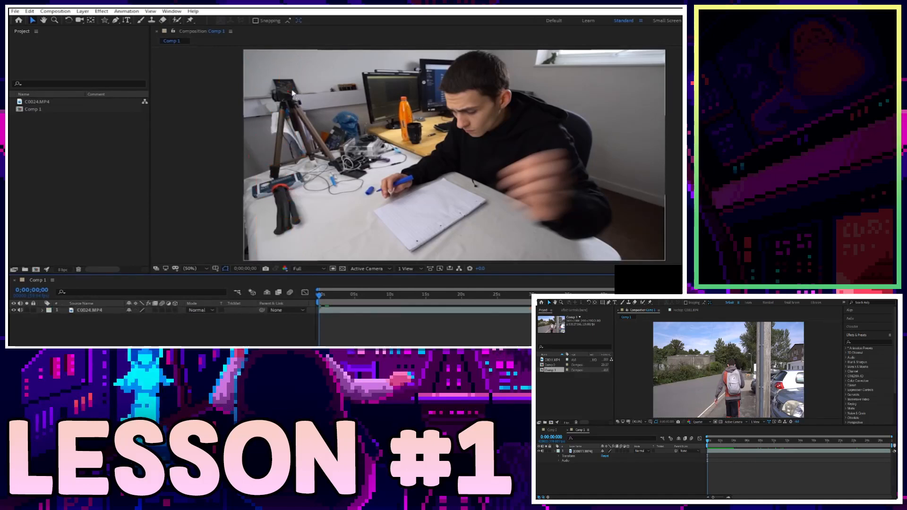
# Switch from the Brush tool to the Roto Brush tool.
pyautogui.click(141, 20)
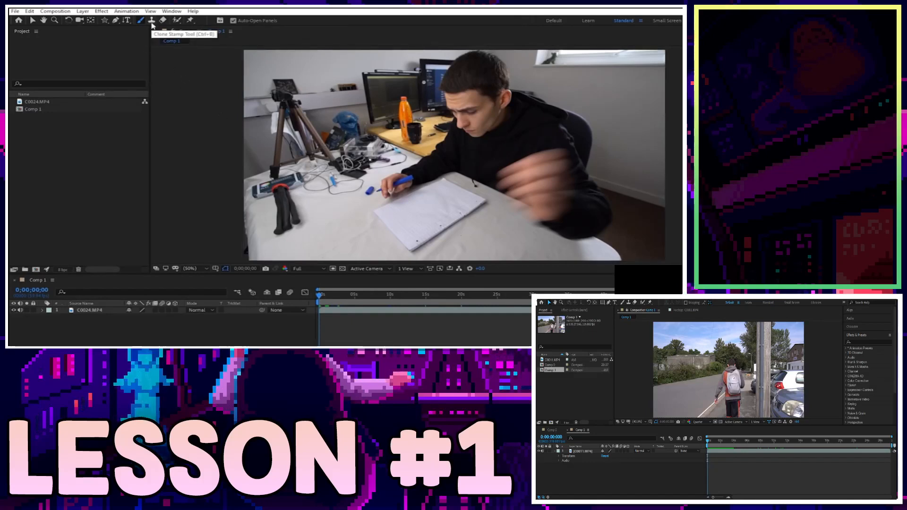
pyautogui.click(177, 21)
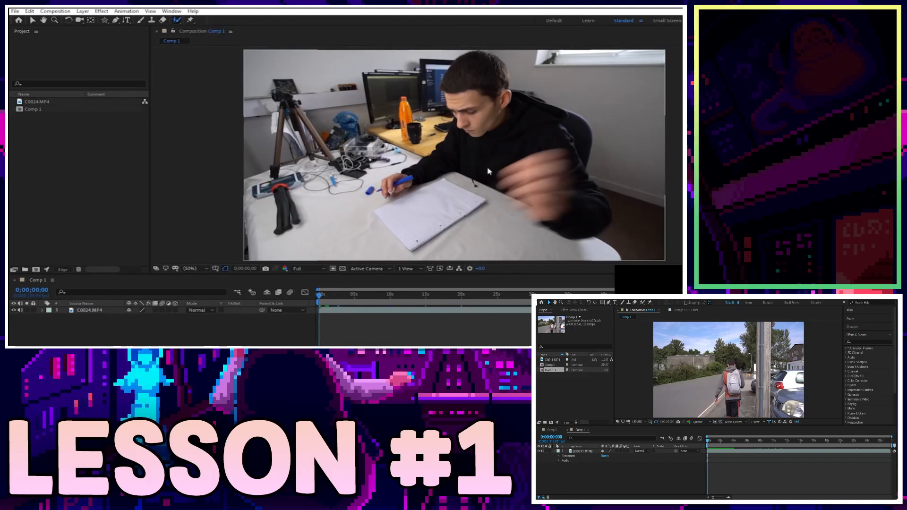
# Open C0024.MP4 in the Layer panel and try a Roto Brush stroke marking the notebook as foreground.
pyautogui.doubleClick(417, 176)
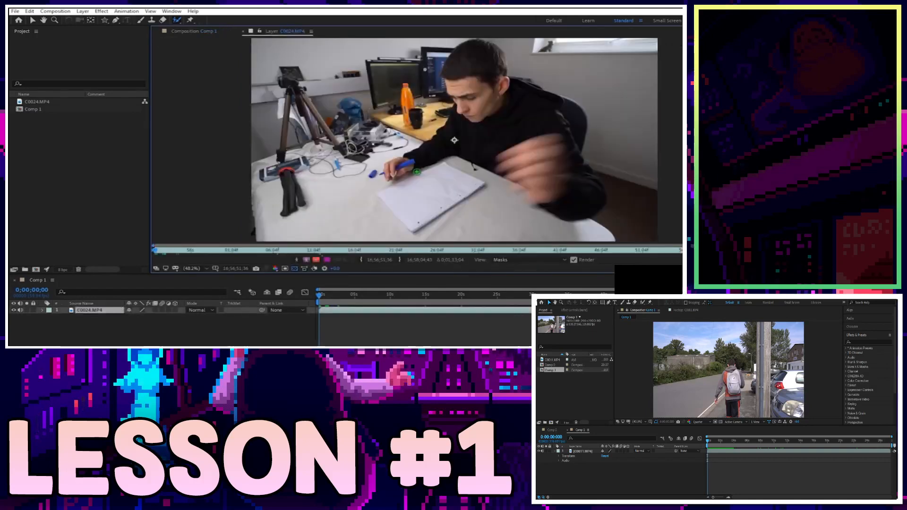
pyautogui.click(408, 203)
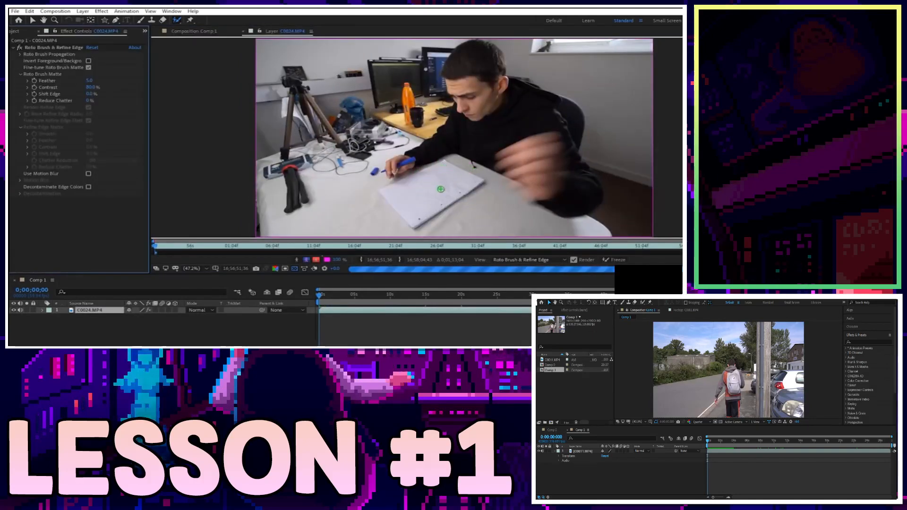
pyautogui.moveTo(439, 195); pyautogui.dragTo(465, 180)
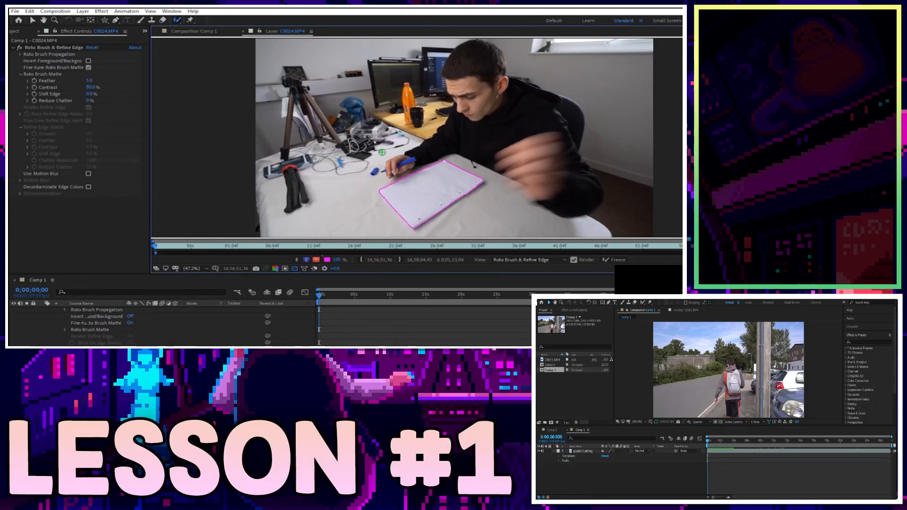
pyautogui.scroll(2, 160, 326)
pyautogui.press('space')
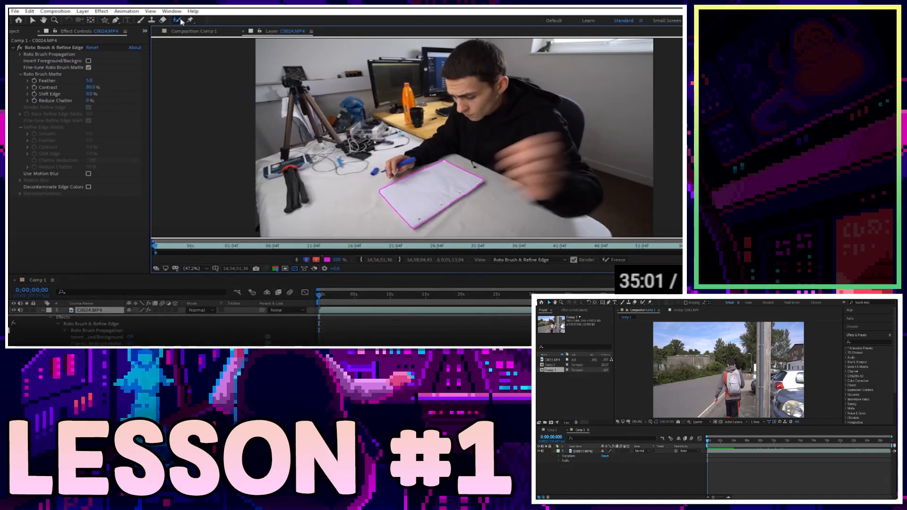
pyautogui.press('space')
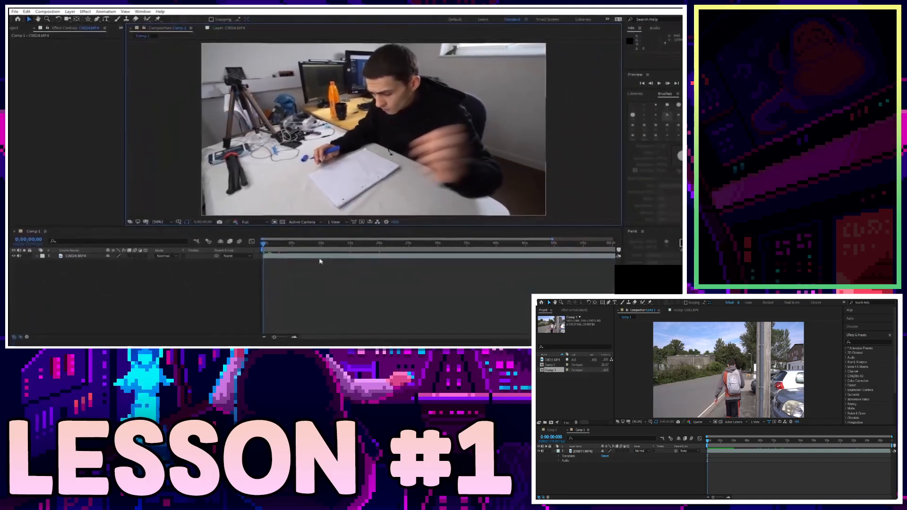
# Save the untitled project for the first time with Ctrl+S, bringing up the Save As window.
pyautogui.hotkey('ctrl', 's')
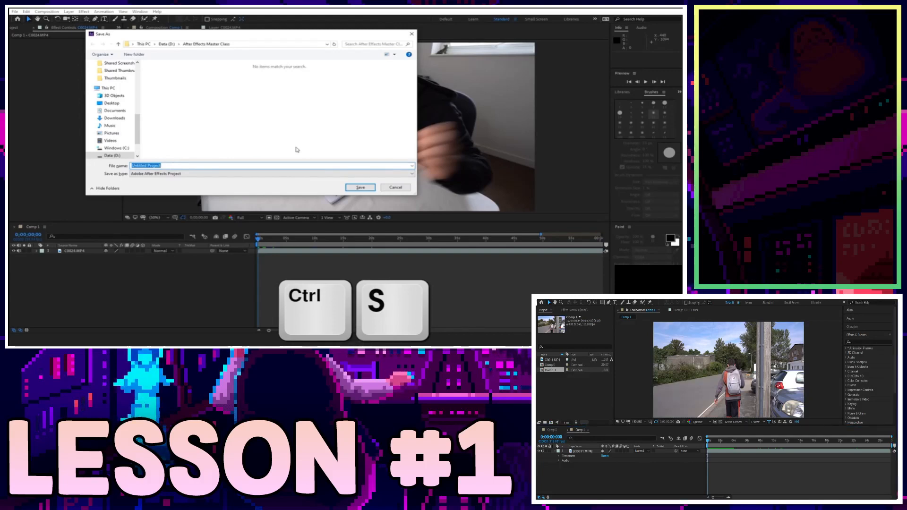
# Save the project as 'After Effects Masterclass' and check its AEP file in D:\After Effects Master Class.
pyautogui.write('Arm')
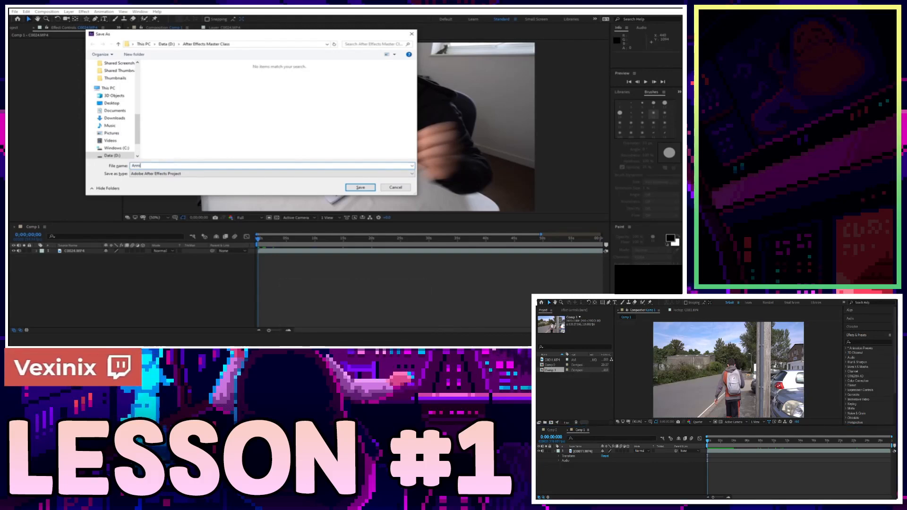
pyautogui.write('er Effects Mastercla')
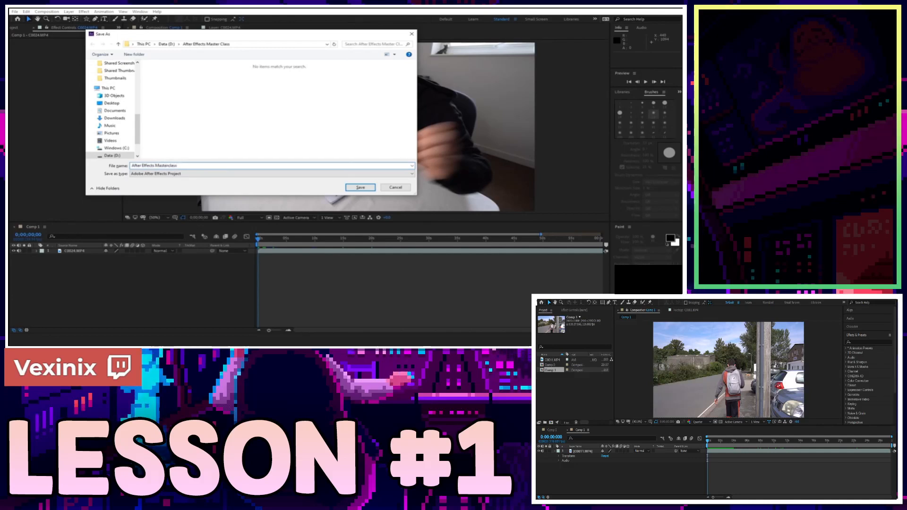
pyautogui.write('ss')
pyautogui.press('Return')
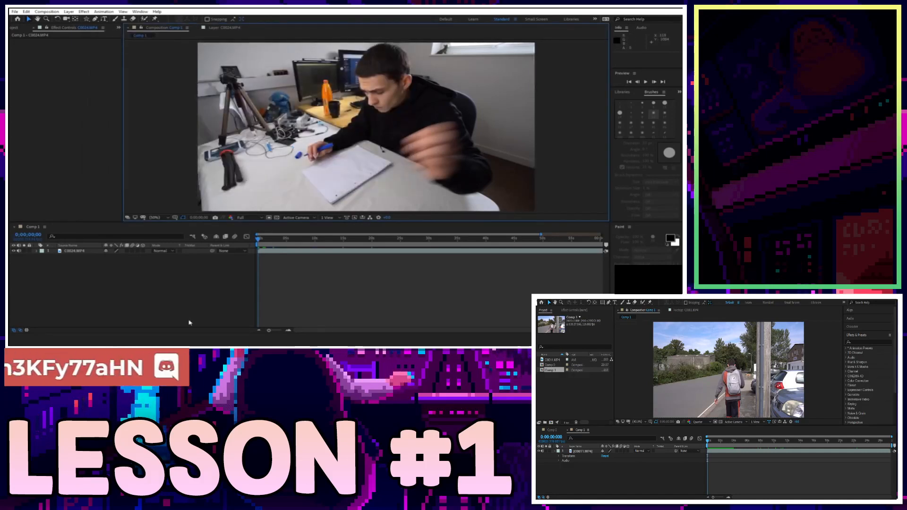
pyautogui.click(184, 340)
pyautogui.click(209, 71)
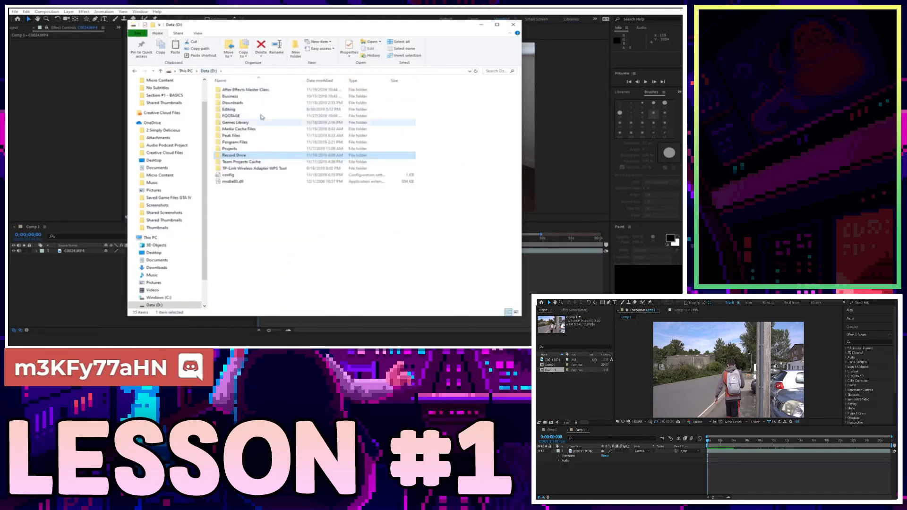
pyautogui.doubleClick(265, 92)
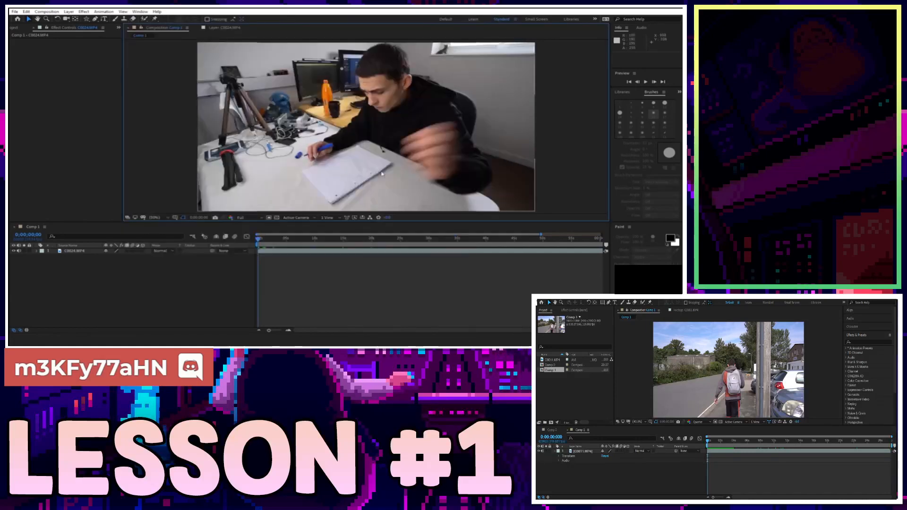
# Resave the project, briefly pick the Type tool, then select the C0024.MP4 layer with the Selection tool.
pyautogui.click(352, 285)
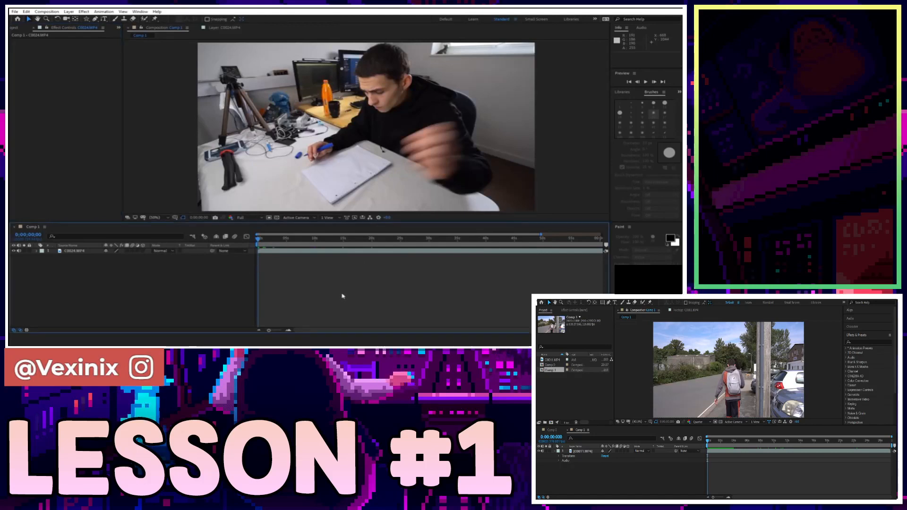
pyautogui.hotkey('ctrl', 's')
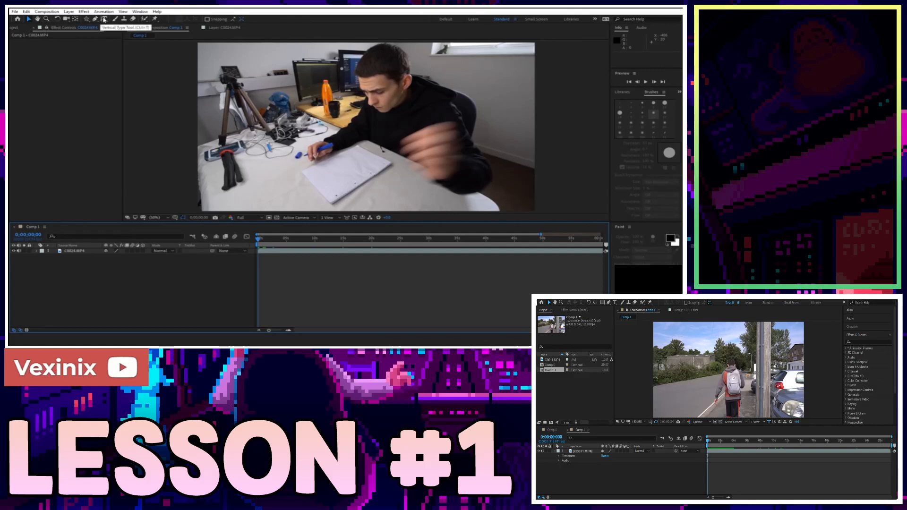
pyautogui.click(104, 19)
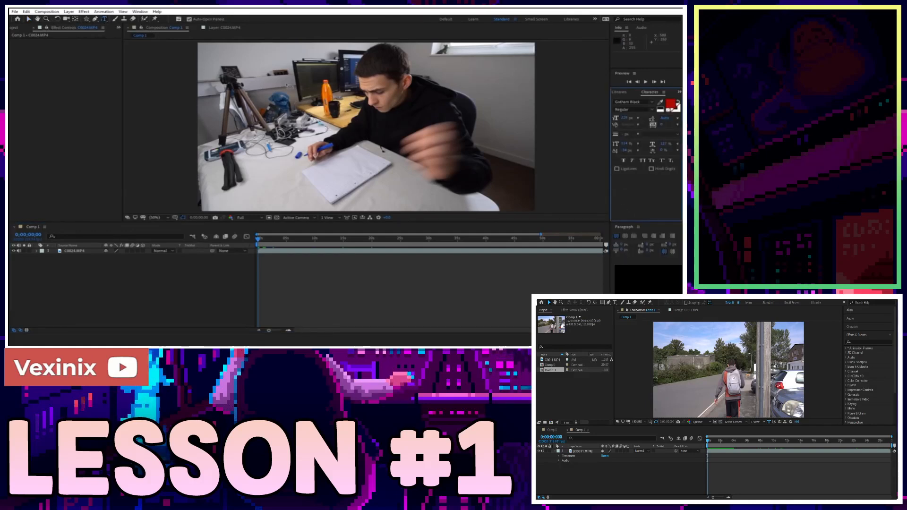
pyautogui.press('v')
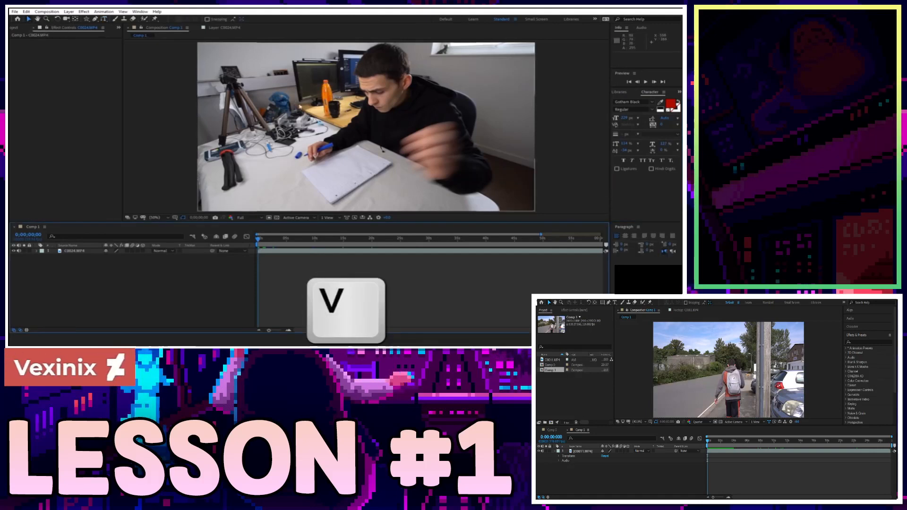
pyautogui.click(416, 136)
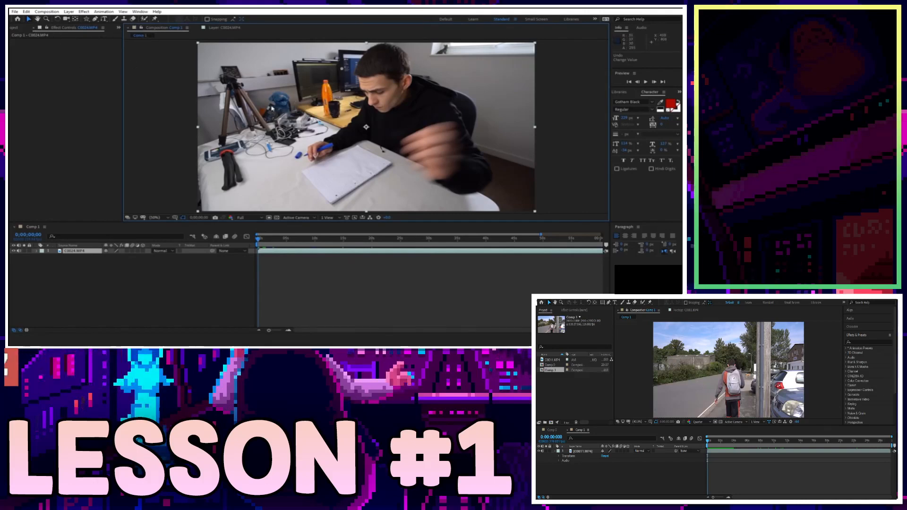
# Pan the Comp 1 view with the Hand tool (H) so the clip's frame shifts left.
pyautogui.press('h')
pyautogui.moveTo(258, 89); pyautogui.dragTo(231, 83)
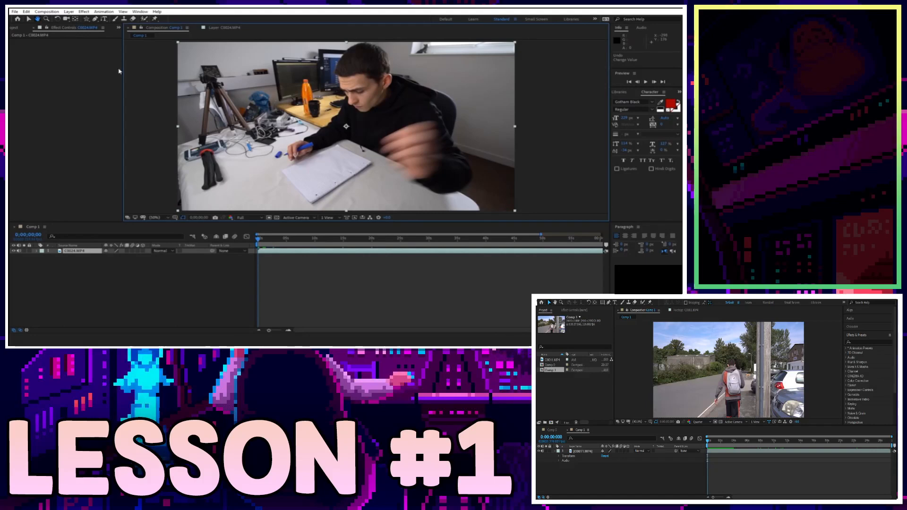
pyautogui.moveTo(291, 112); pyautogui.dragTo(262, 104)
# Zoom in to 100% on the tripod, then fit the frame back in view.
pyautogui.press('z')
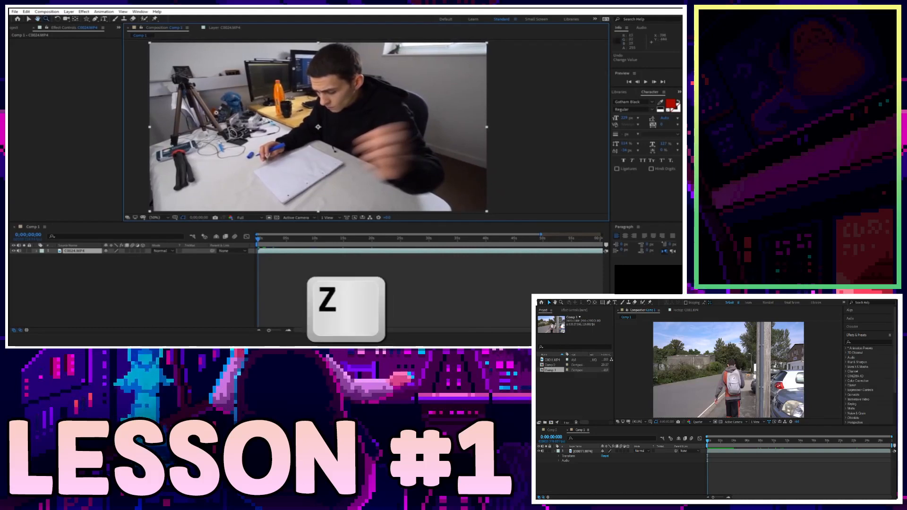
pyautogui.click(178, 89)
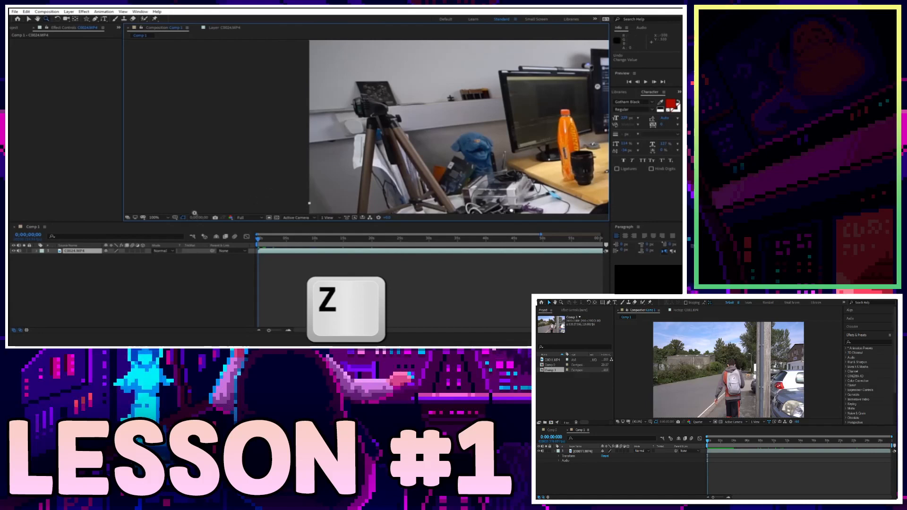
pyautogui.click(164, 219)
pyautogui.click(166, 223)
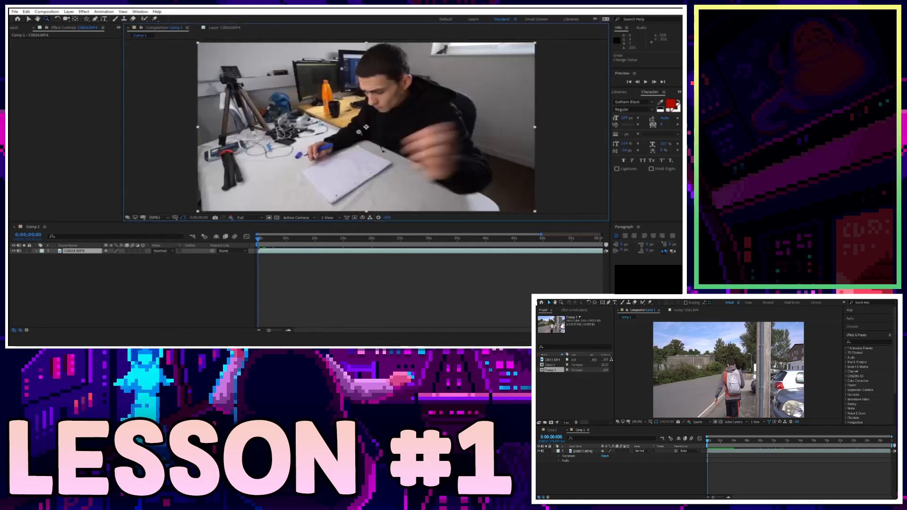
# Zoom in through 100% and 200% to 400% on the blue puppet, then choose Fit.
pyautogui.click(354, 118)
pyautogui.click(324, 154)
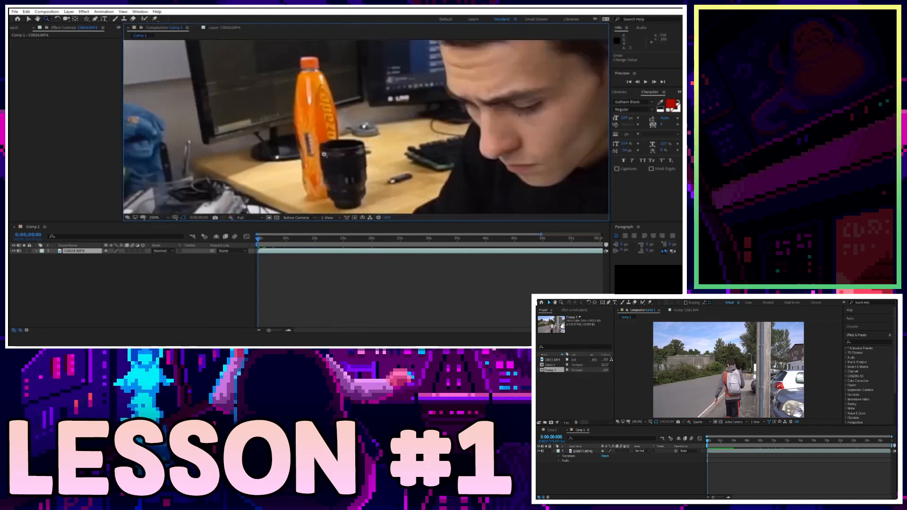
pyautogui.click(124, 136)
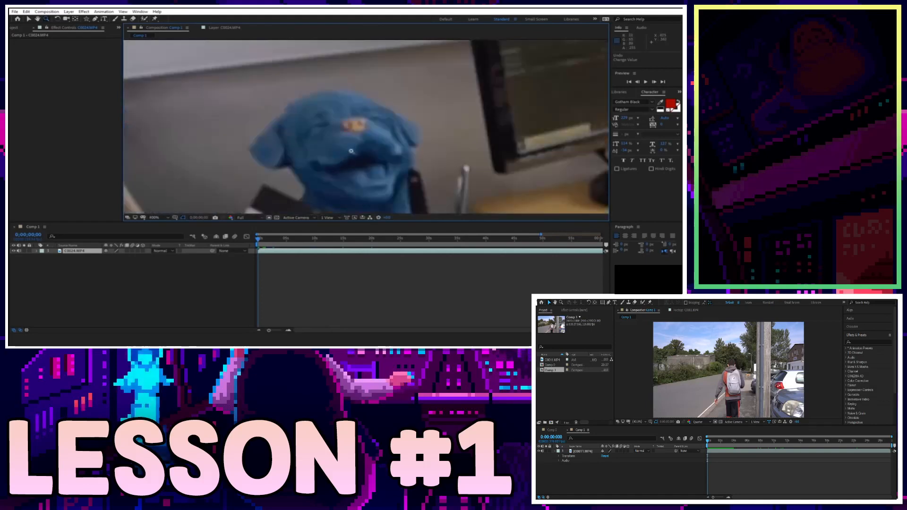
pyautogui.click(159, 218)
pyautogui.click(159, 224)
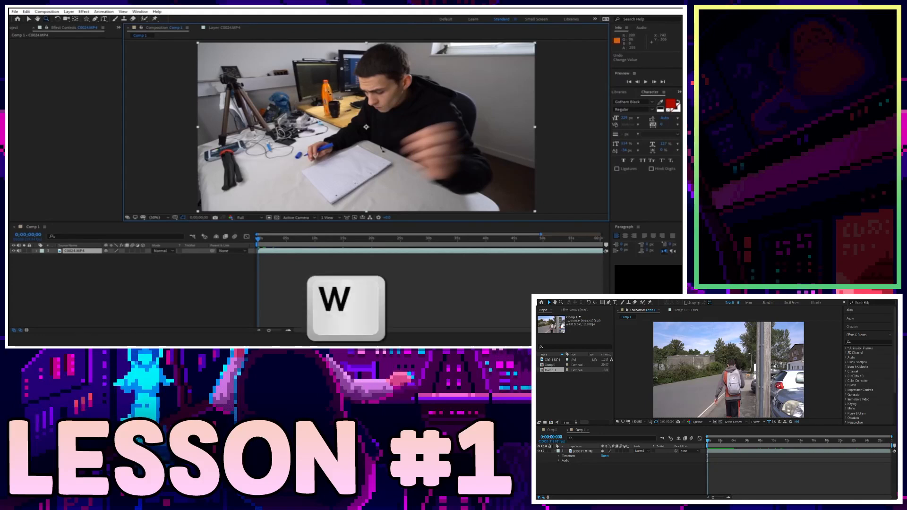
# Rotate the C0024.MP4 layer and back, then reveal Rotation with R, scrub it and collapse it.
pyautogui.moveTo(262, 63)
pyautogui.mouseDown()
pyautogui.moveTo(255, 48)
pyautogui.moveTo(238, 87)
pyautogui.moveTo(251, 46)
pyautogui.moveTo(248, 56)
pyautogui.mouseUp()
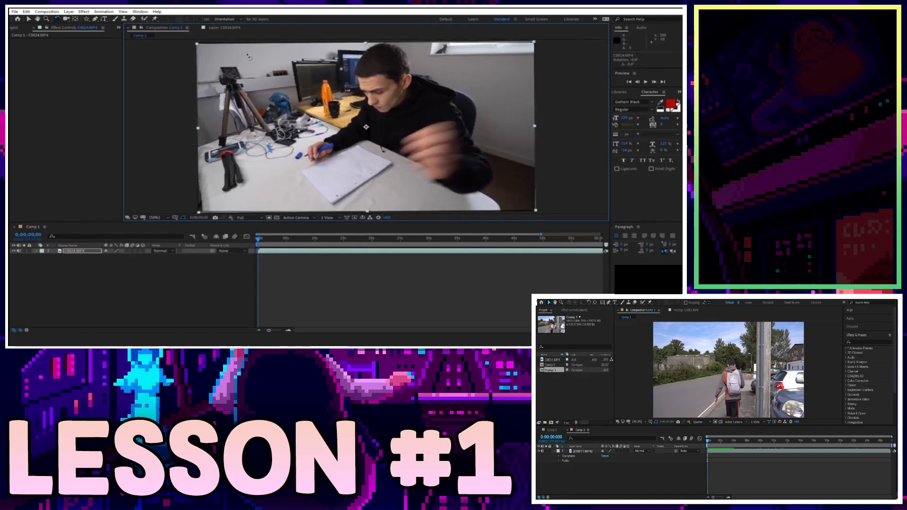
pyautogui.moveTo(248, 55); pyautogui.dragTo(248, 56)
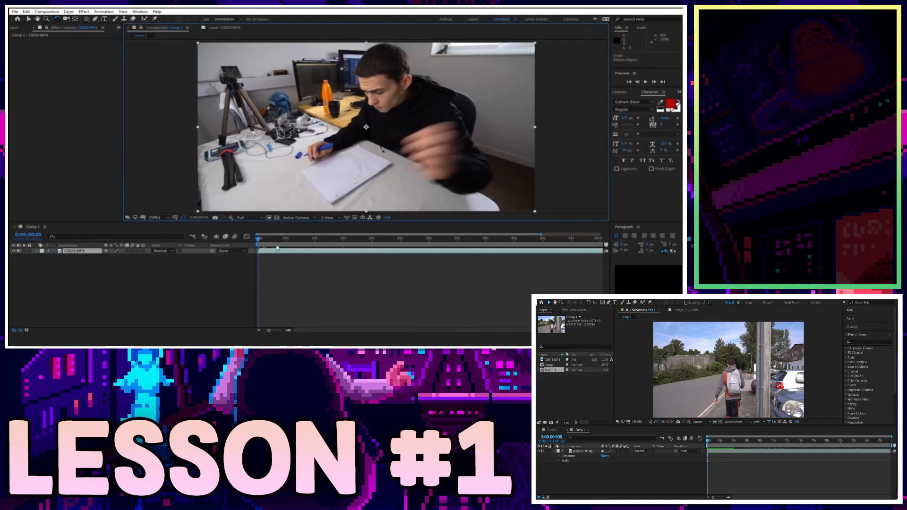
pyautogui.press('r')
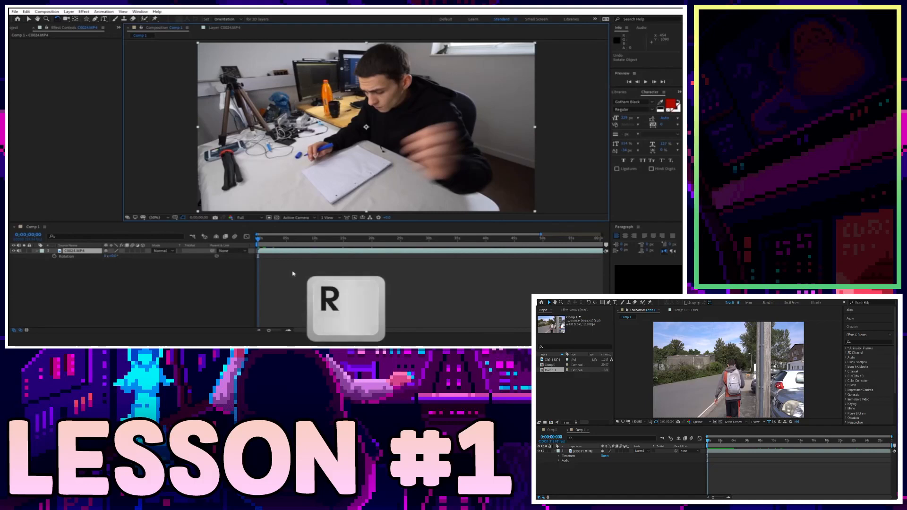
pyautogui.click(81, 257)
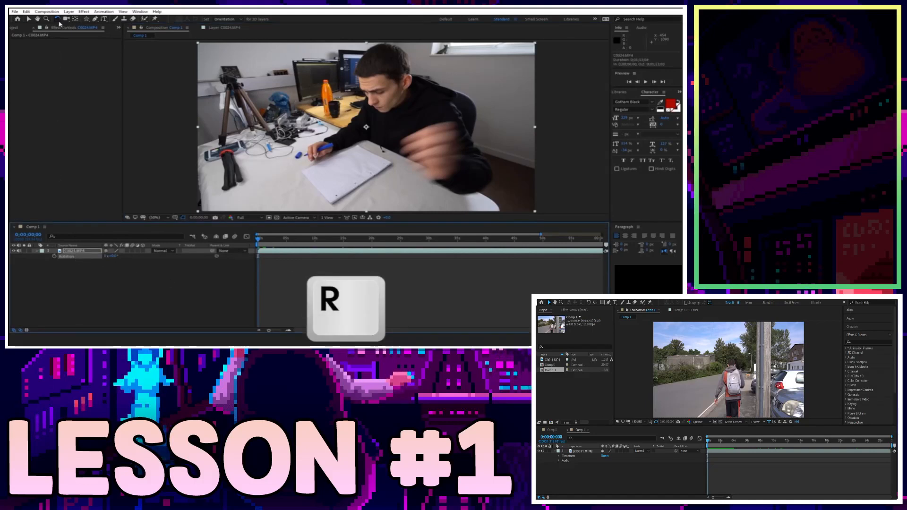
pyautogui.moveTo(106, 256); pyautogui.dragTo(108, 257)
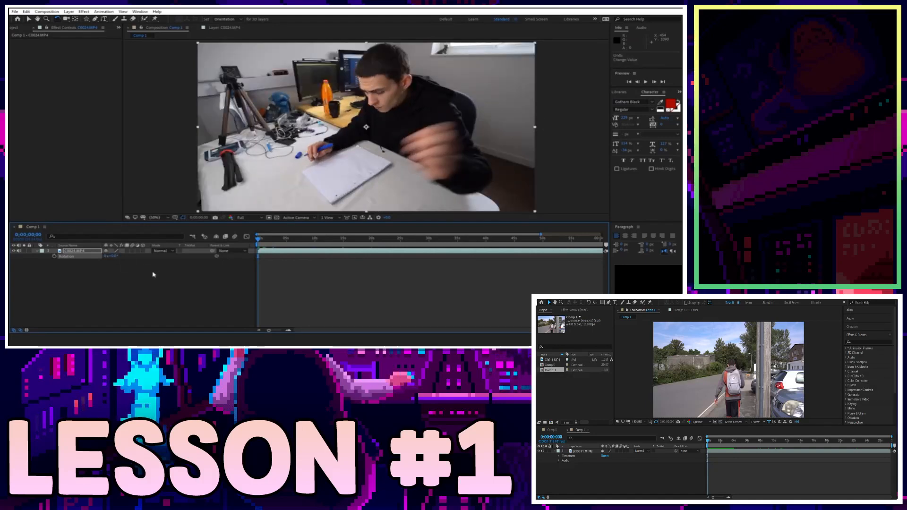
pyautogui.click(37, 251)
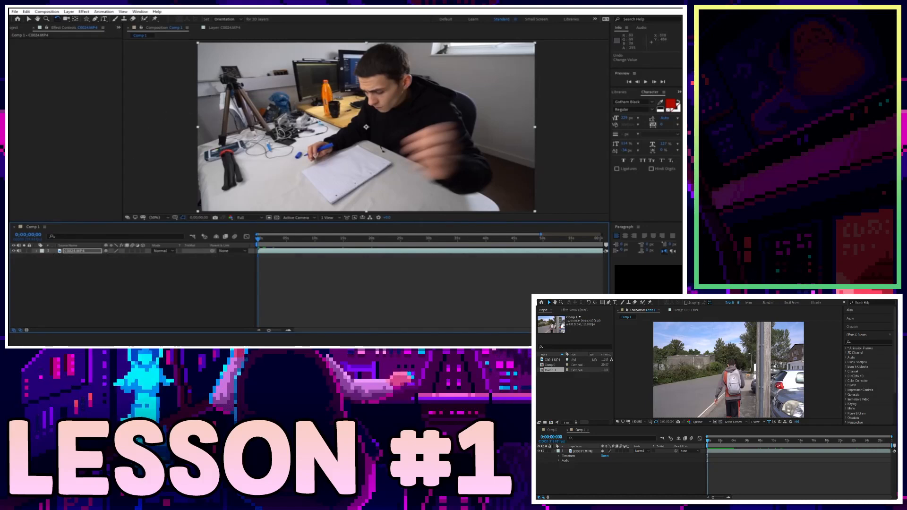
# Draw a star mask over the footage and undo it.
pyautogui.press('q')
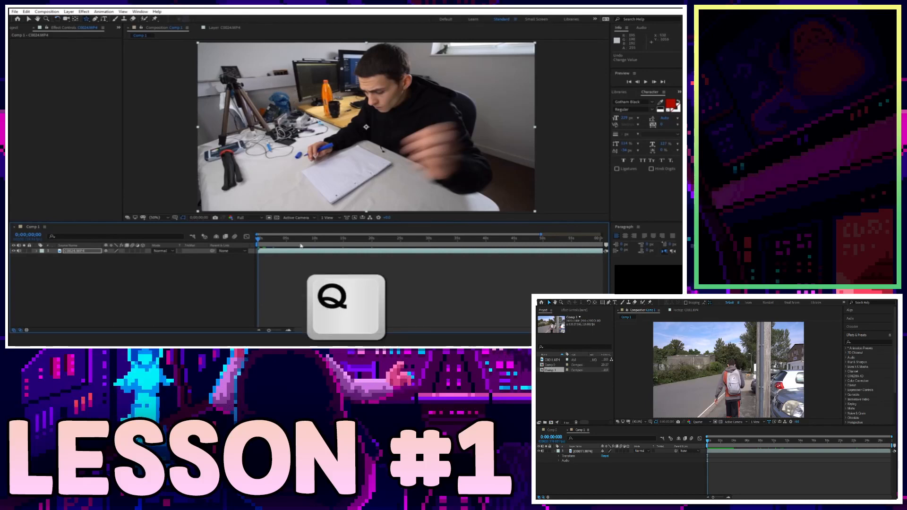
pyautogui.moveTo(326, 67)
pyautogui.mouseDown()
pyautogui.moveTo(349, 97)
pyautogui.moveTo(317, 104)
pyautogui.moveTo(284, 96)
pyautogui.moveTo(272, 106)
pyautogui.moveTo(285, 106)
pyautogui.moveTo(280, 122)
pyautogui.mouseUp()
pyautogui.hotkey('ctrl', 'z')
pyautogui.hotkey('ctrl', 'z')
pyautogui.hotkey('ctrl', 'z')
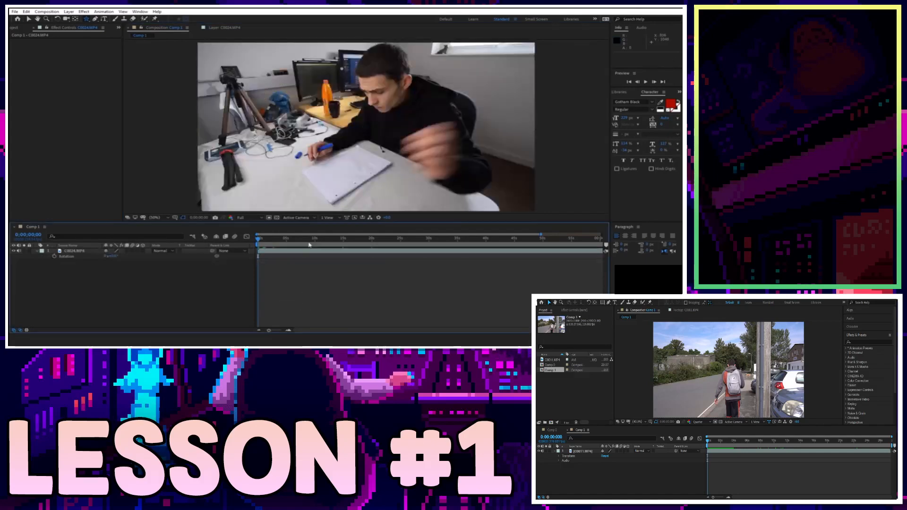
# Draw a green rectangle over the footage, undo it, and hide the clip's Rotation property.
pyautogui.press('q')
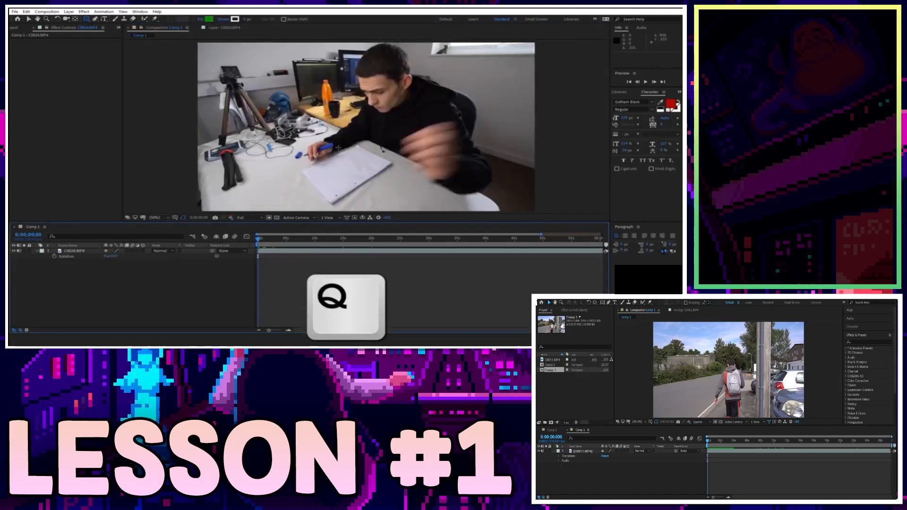
pyautogui.moveTo(318, 99)
pyautogui.mouseDown()
pyautogui.moveTo(344, 130)
pyautogui.moveTo(438, 152)
pyautogui.moveTo(461, 208)
pyautogui.moveTo(413, 184)
pyautogui.mouseUp()
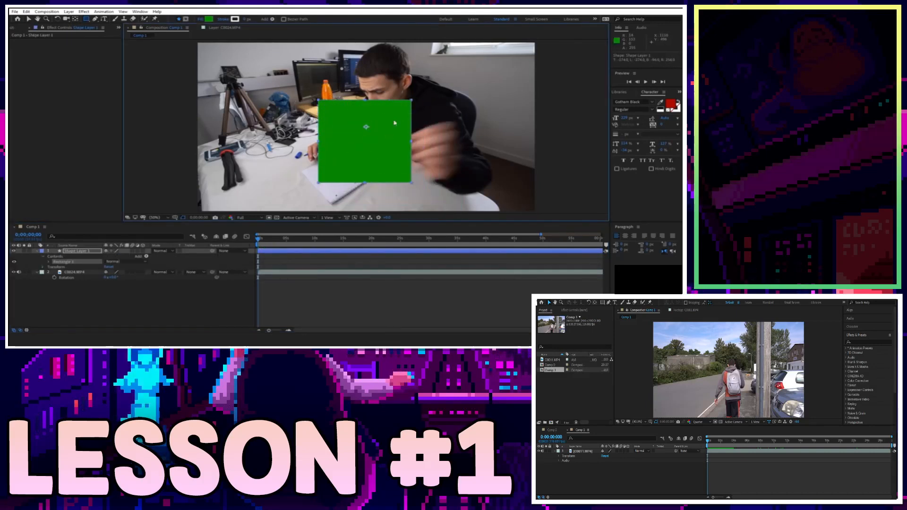
pyautogui.hotkey('ctrl', 'z')
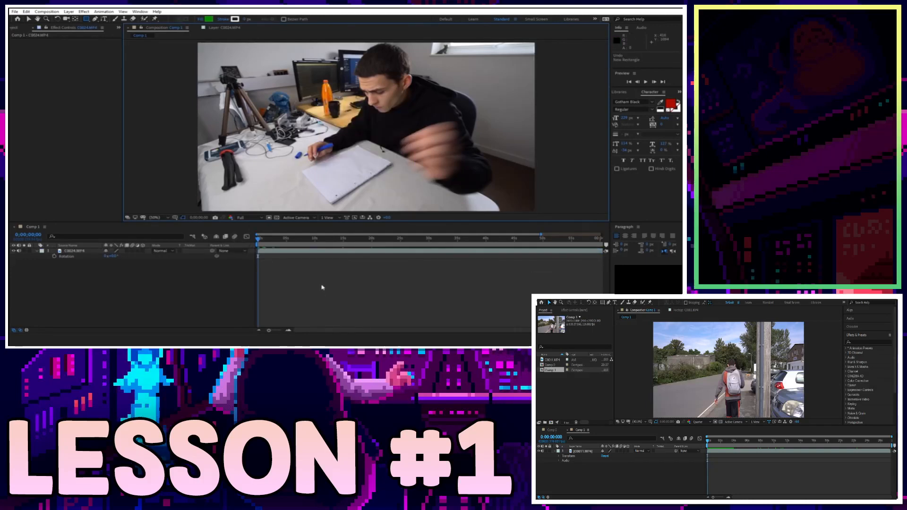
pyautogui.click(36, 251)
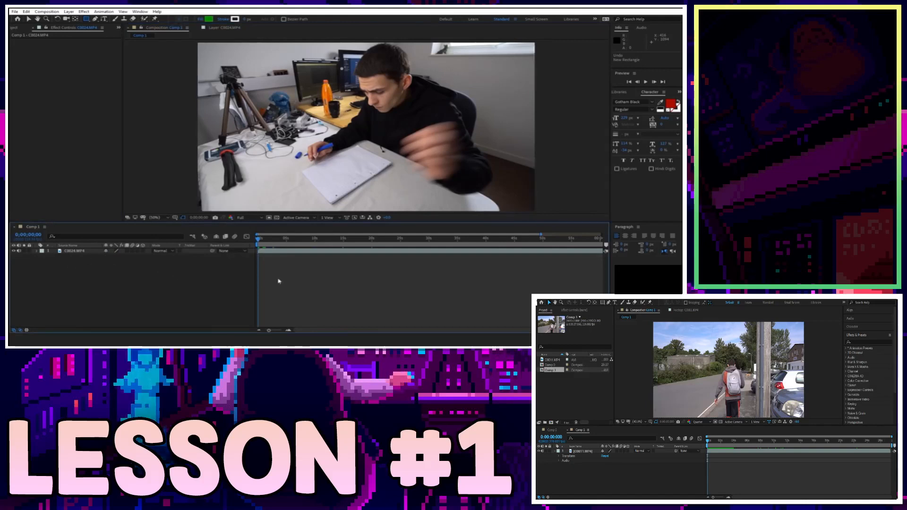
pyautogui.press('g')
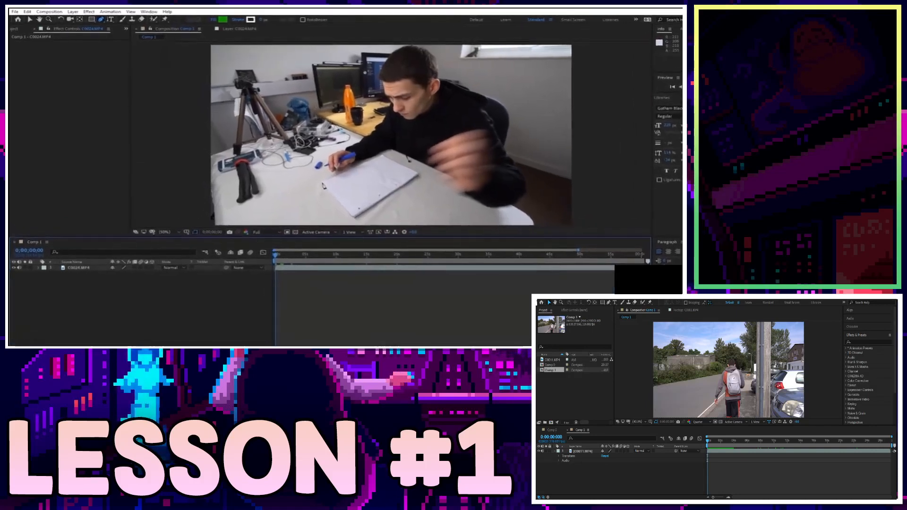
pyautogui.click(310, 177)
pyautogui.click(395, 238)
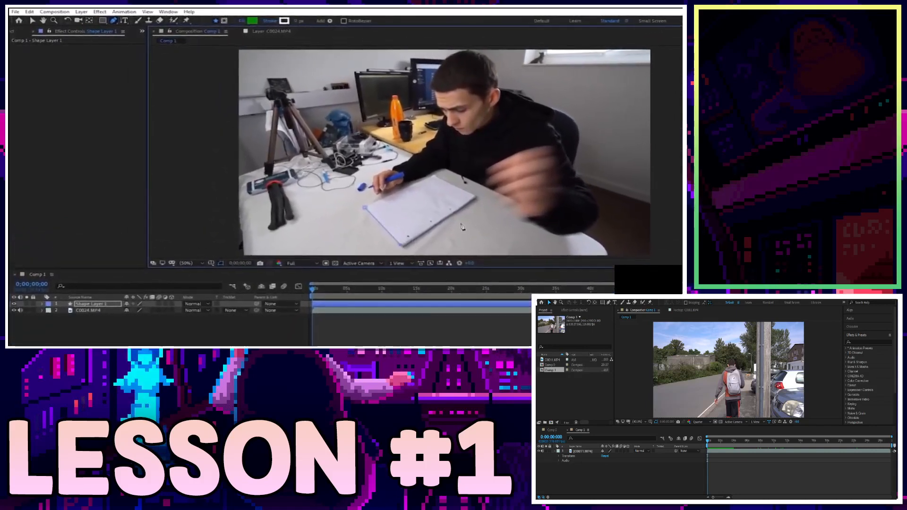
pyautogui.click(459, 192)
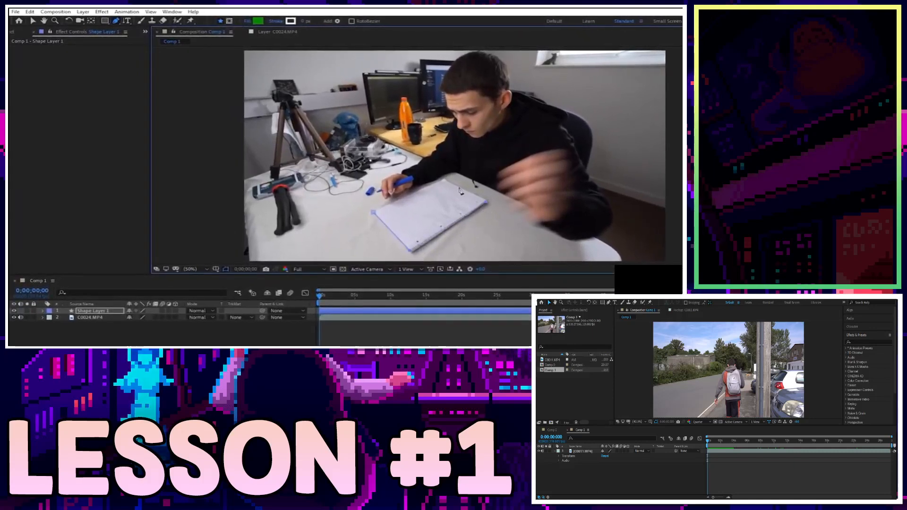
pyautogui.click(374, 213)
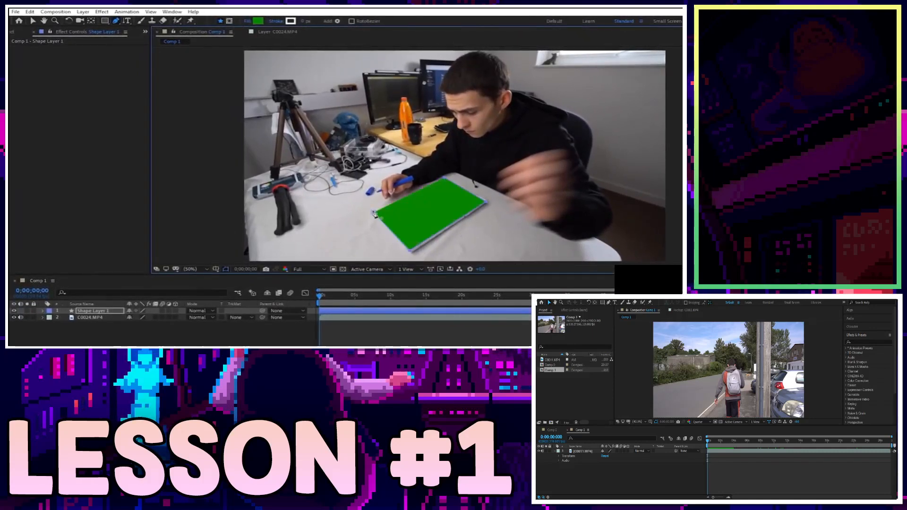
pyautogui.click(389, 314)
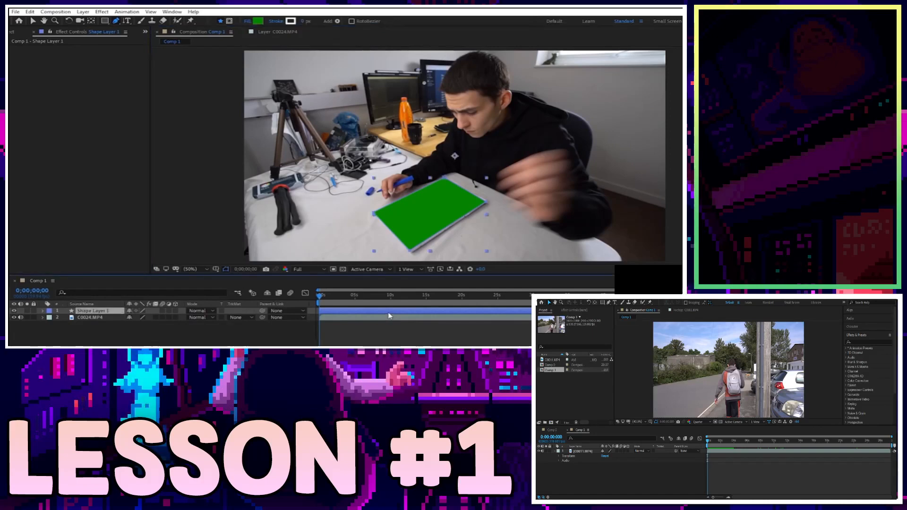
pyautogui.press('Delete')
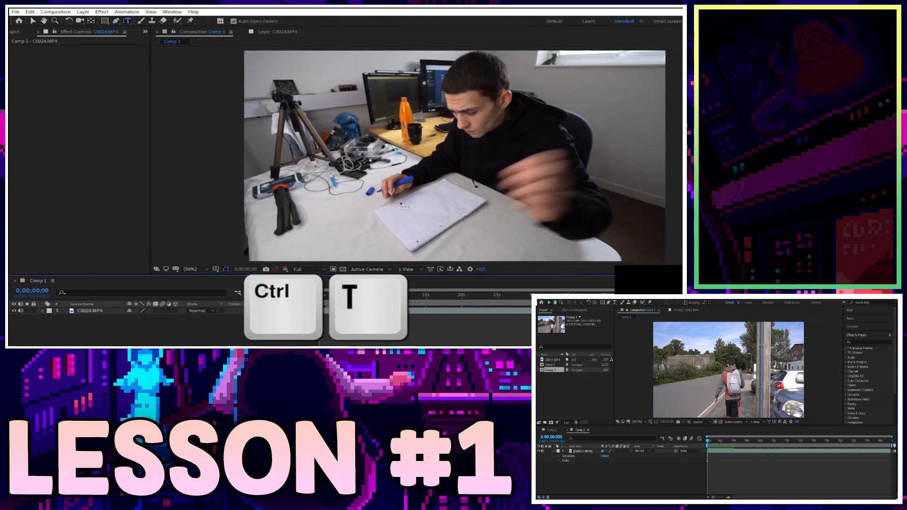
pyautogui.moveTo(127, 21); pyautogui.dragTo(168, 24)
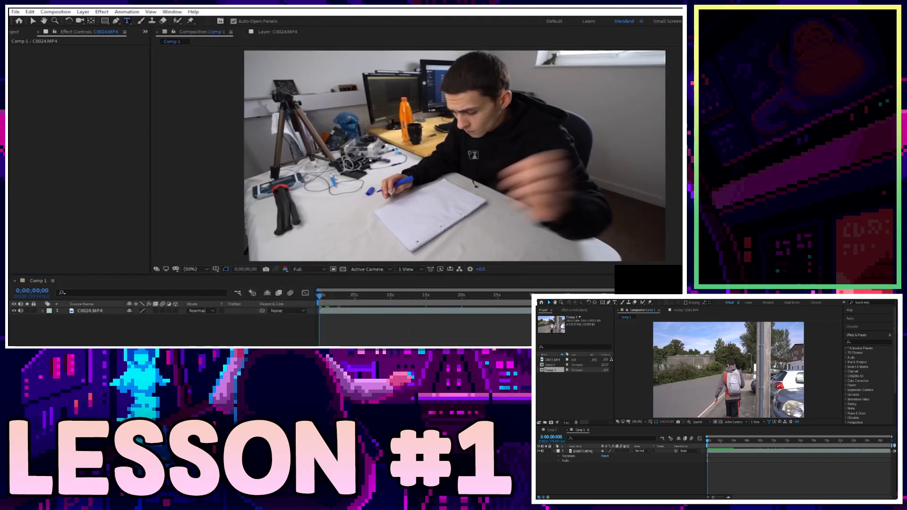
pyautogui.click(446, 167)
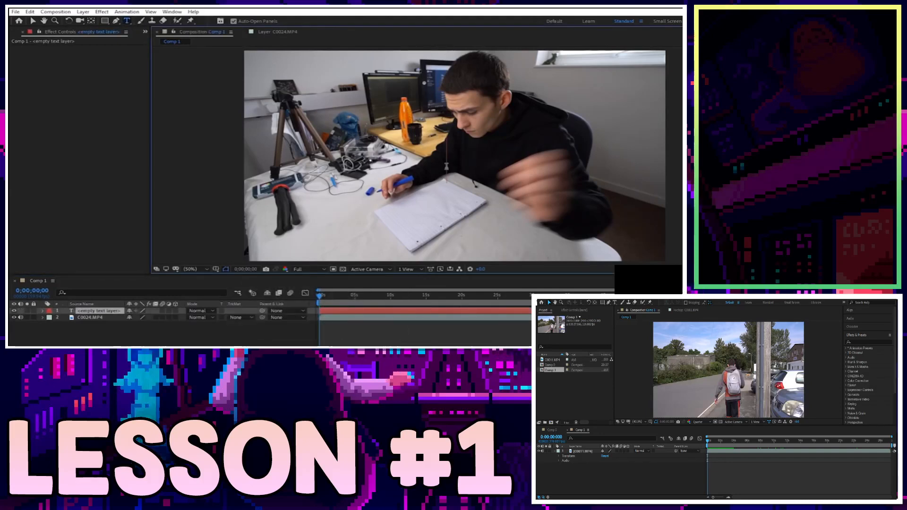
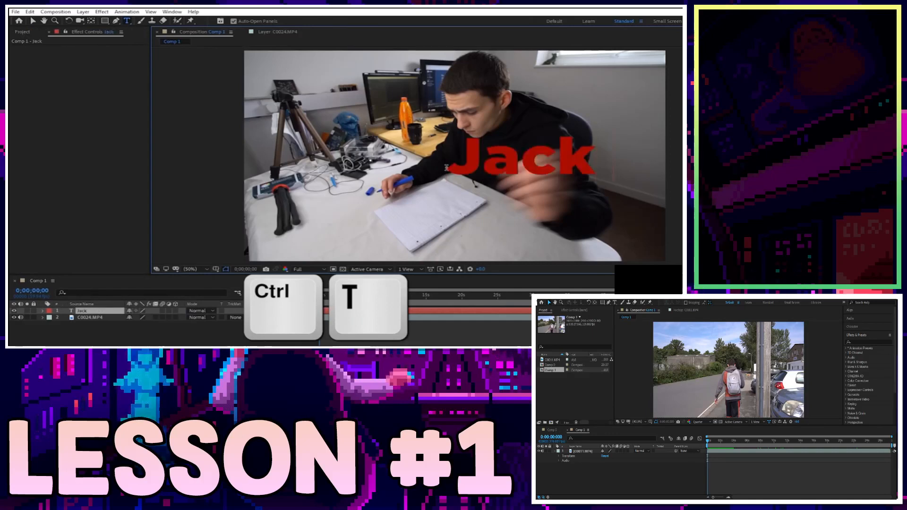
pyautogui.press('Escape')
pyautogui.press('v')
pyautogui.moveTo(579, 166); pyautogui.dragTo(428, 247)
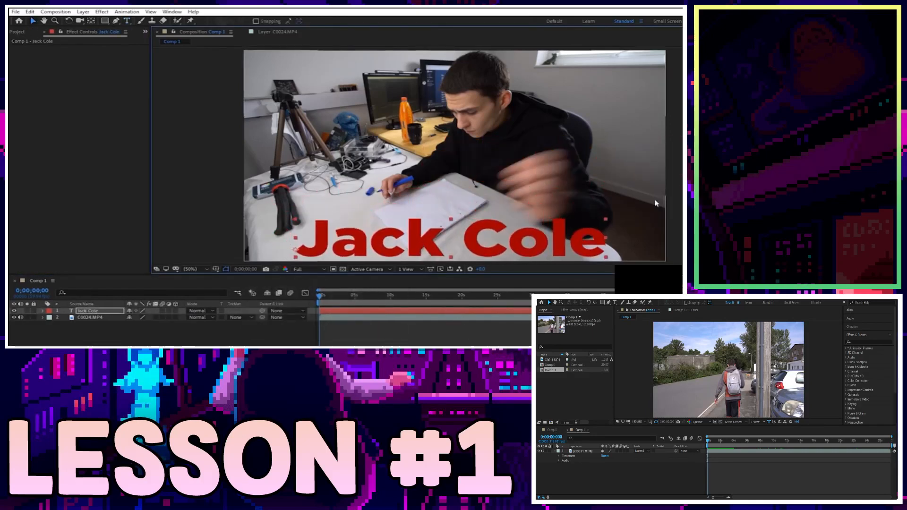
pyautogui.moveTo(606, 219); pyautogui.dragTo(470, 193)
pyautogui.press('w')
pyautogui.press('v')
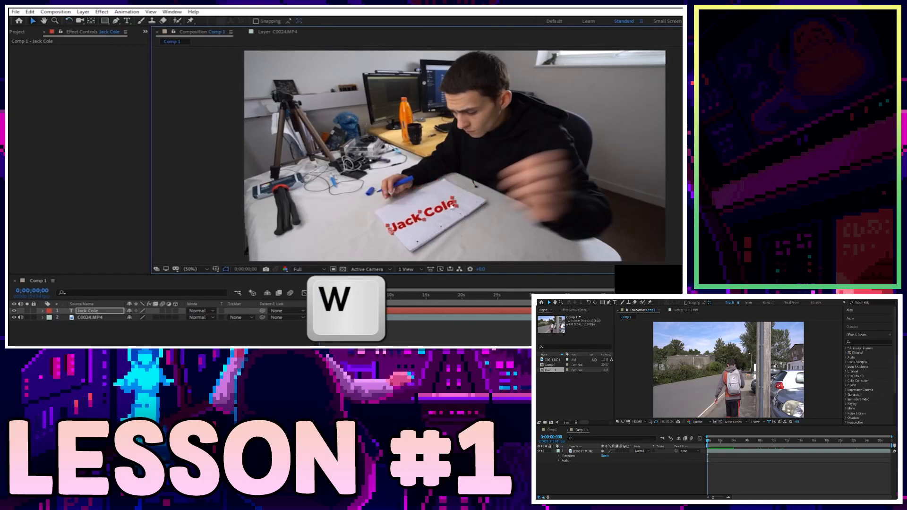
pyautogui.click(452, 325)
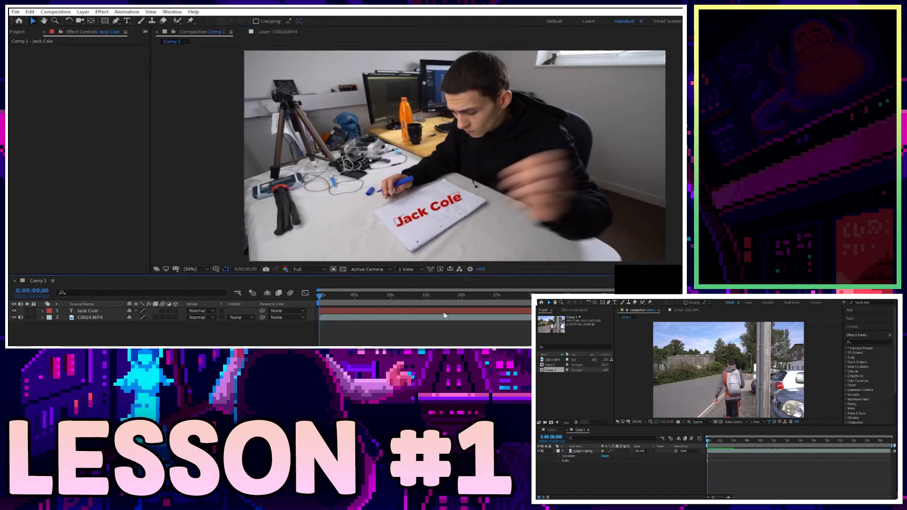
pyautogui.click(444, 312)
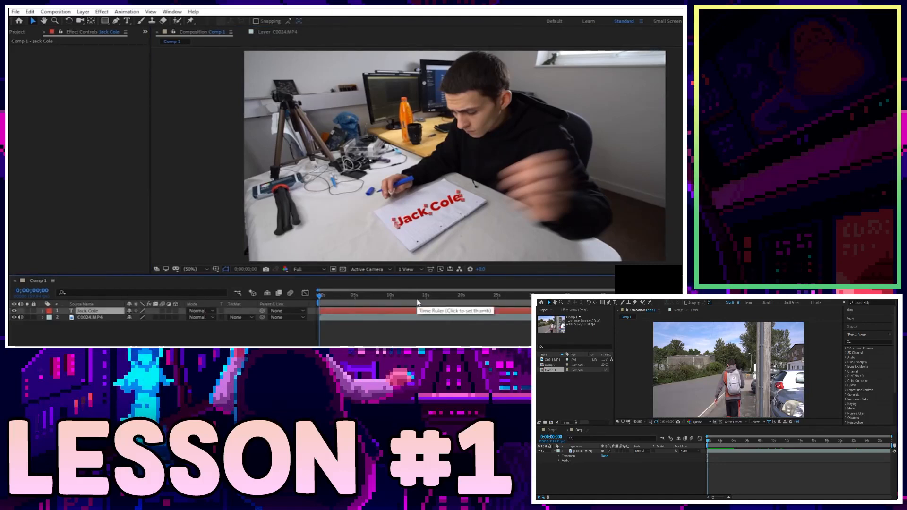
pyautogui.press('Delete')
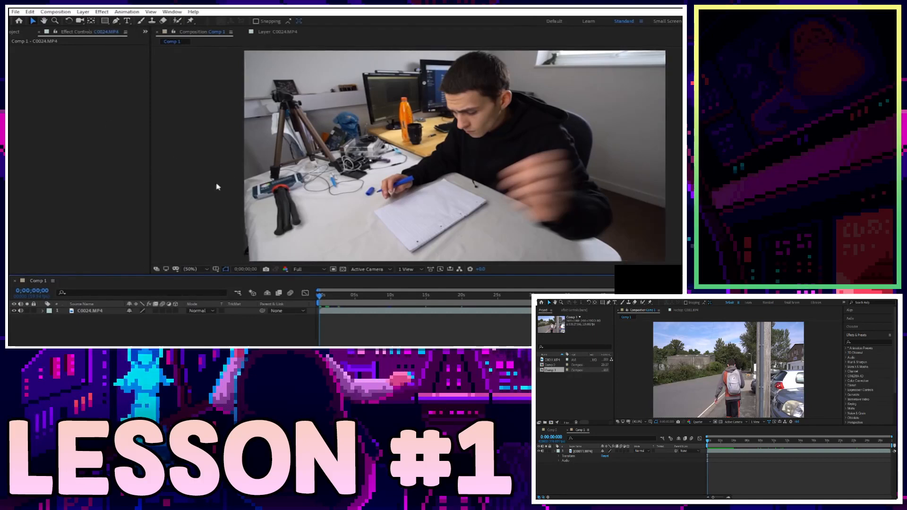
# Select C0024.MP4, reveal its Audio Levels with L, and scrub the volume, ending at +0.00 dB.
pyautogui.click(70, 312)
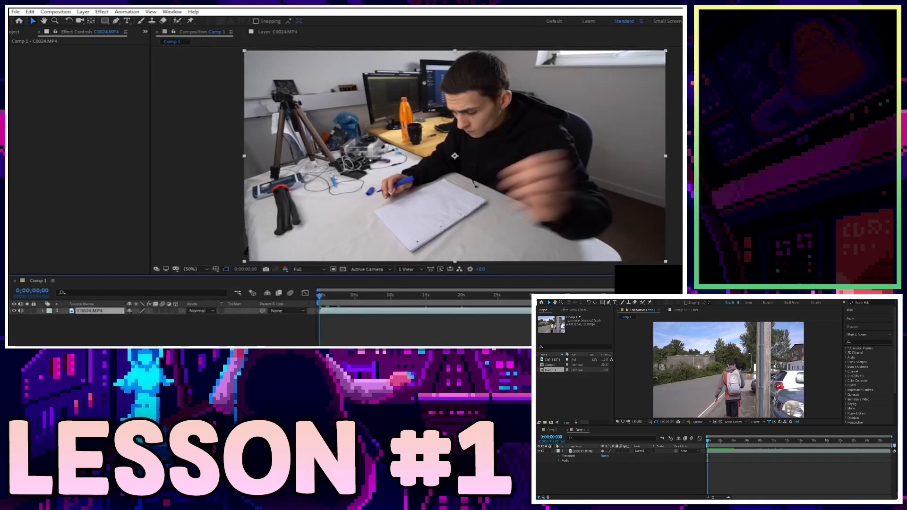
pyautogui.press('r')
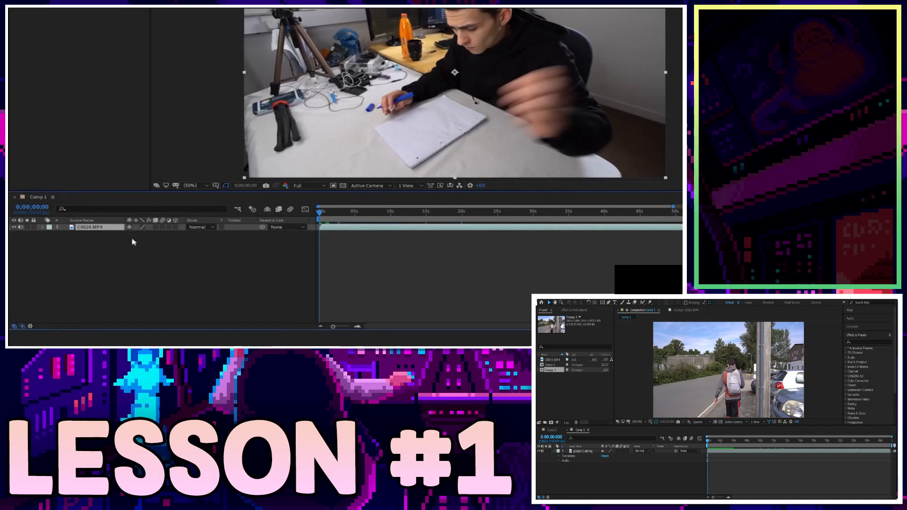
pyautogui.press('l')
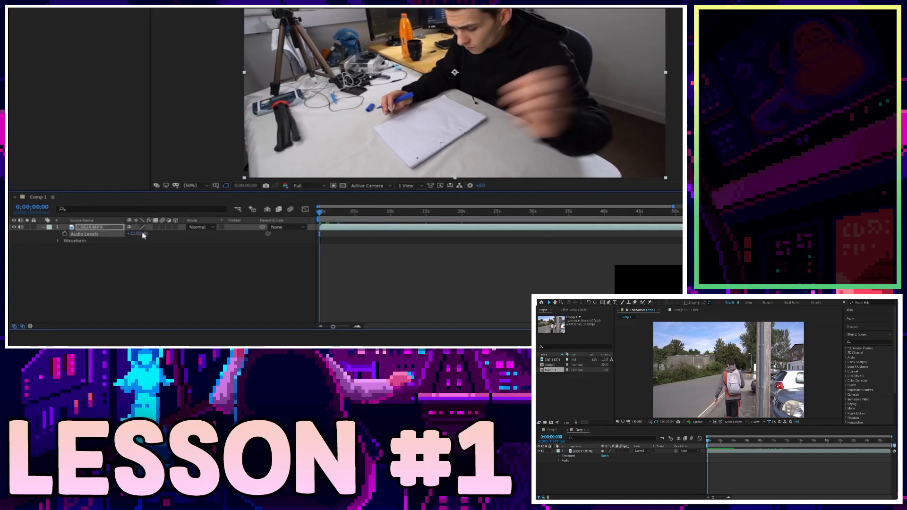
pyautogui.moveTo(139, 237); pyautogui.dragTo(83, 277)
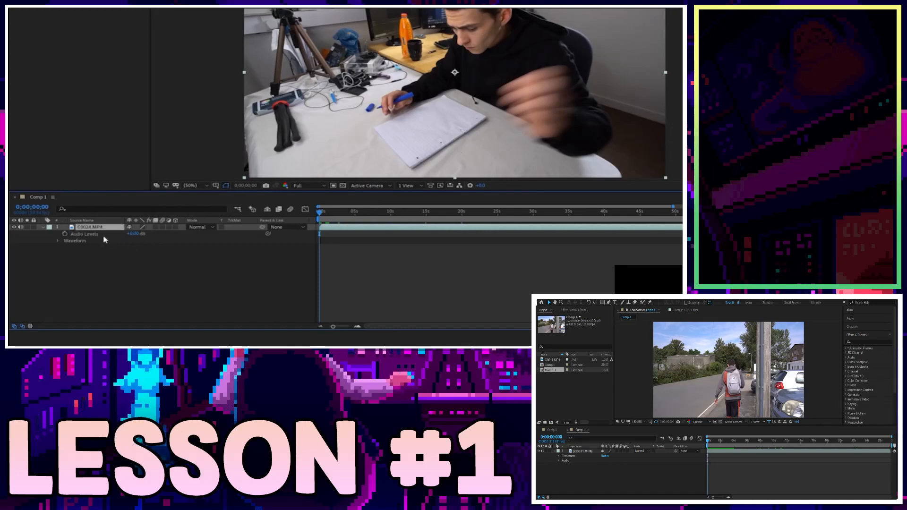
# Toggle C0024.MP4's Audio Levels, pause the tutorial, then show C0011.MP4's Audio Levels.
pyautogui.press('l')
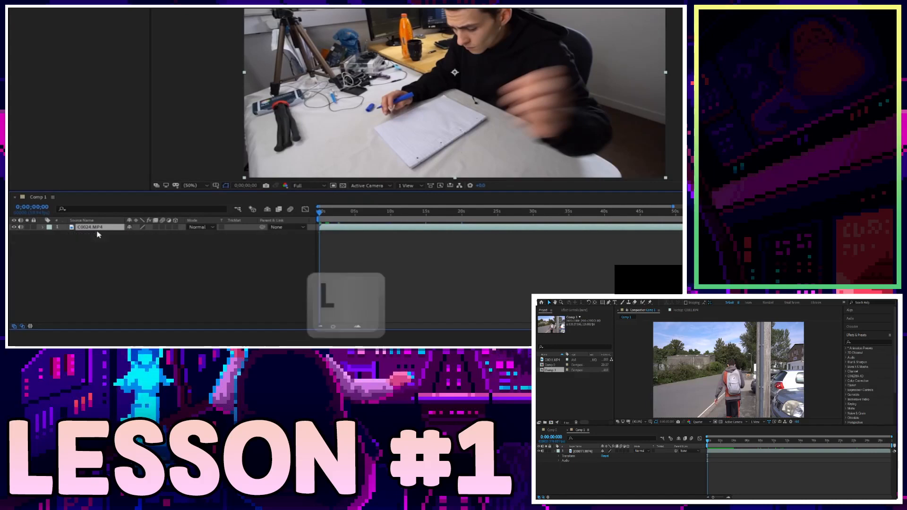
pyautogui.press('l')
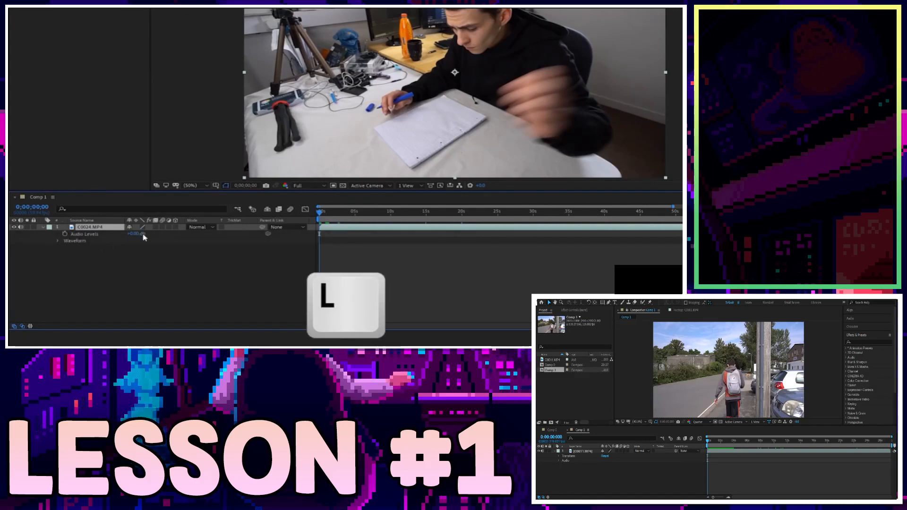
pyautogui.press('space')
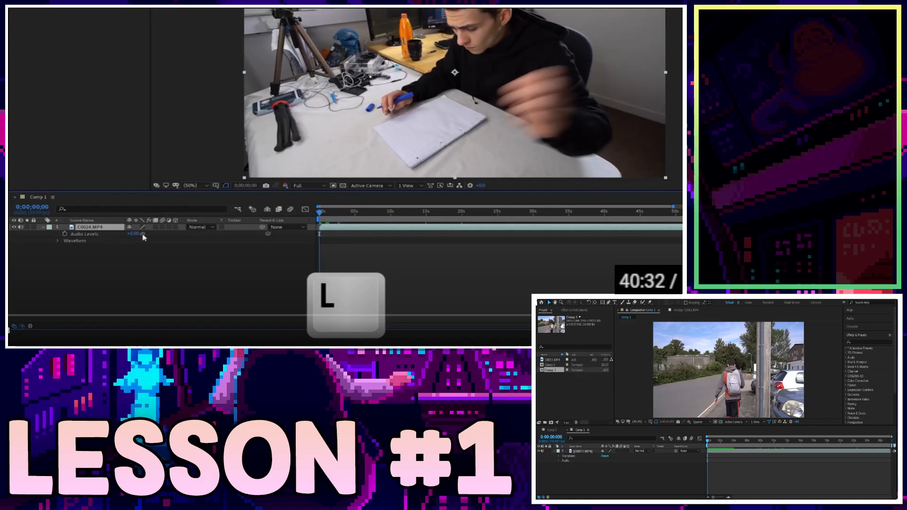
pyautogui.click(580, 452)
pyautogui.press('l')
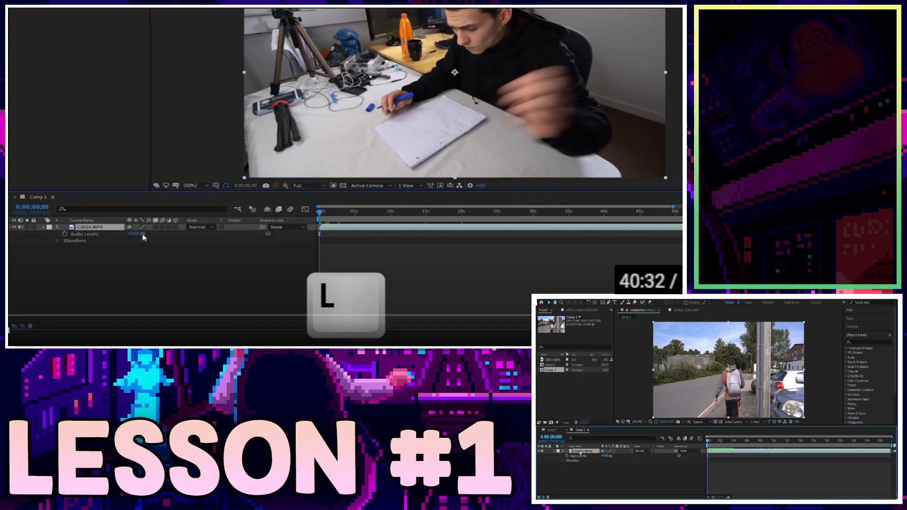
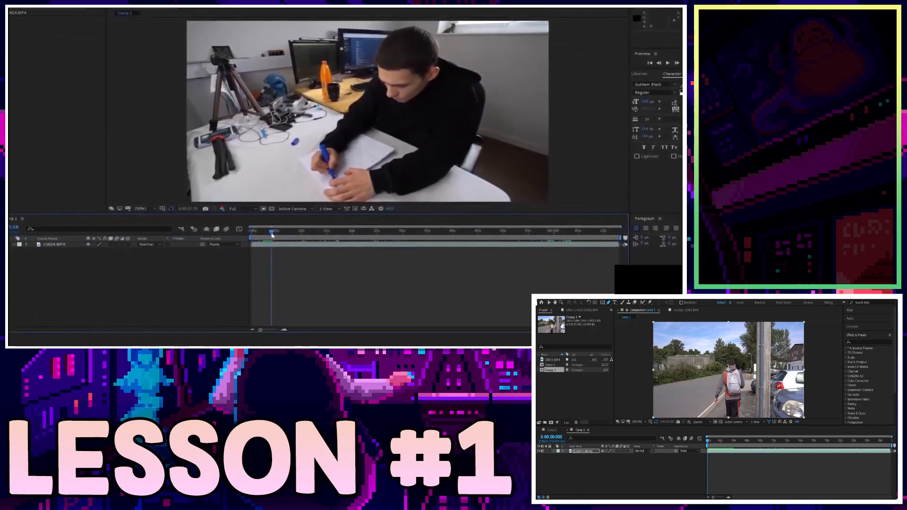
# Split the MP4 clip layer at about 2 seconds with Ctrl+Shift+D.
pyautogui.moveTo(270, 236); pyautogui.dragTo(253, 230)
pyautogui.click(252, 231)
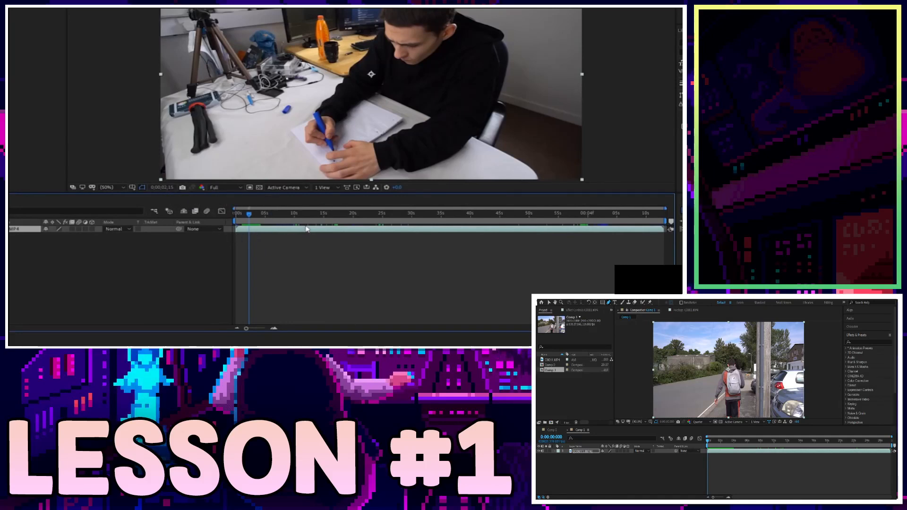
pyautogui.hotkey('ctrl', 'shift', 'd')
# Delete the earlier part of the split clip.
pyautogui.click(255, 237)
pyautogui.click(268, 230)
pyautogui.click(242, 236)
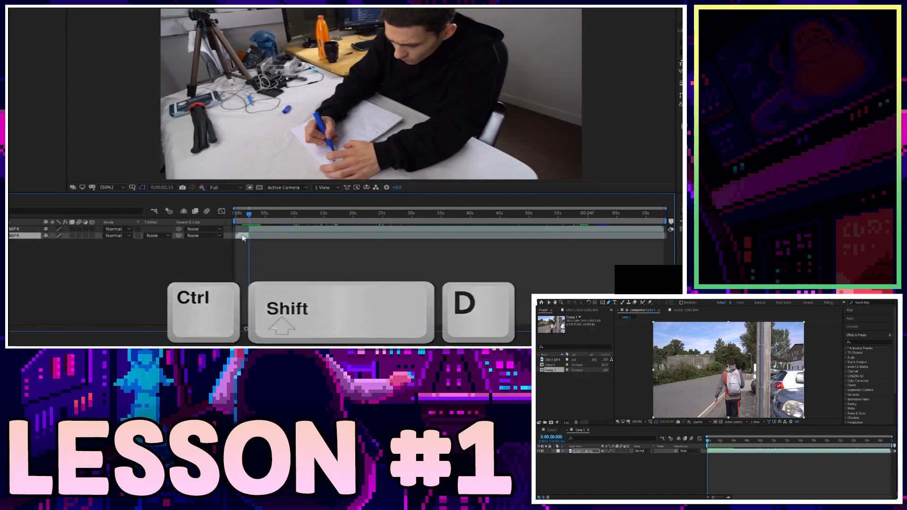
pyautogui.press('Delete')
# Return the remaining clip to the start of the composition and preview it.
pyautogui.click(266, 231)
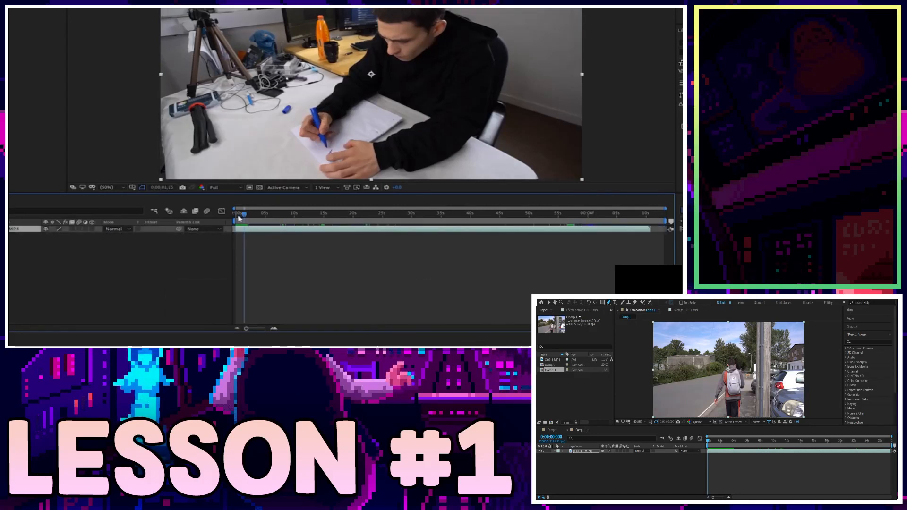
pyautogui.moveTo(246, 216); pyautogui.dragTo(236, 216)
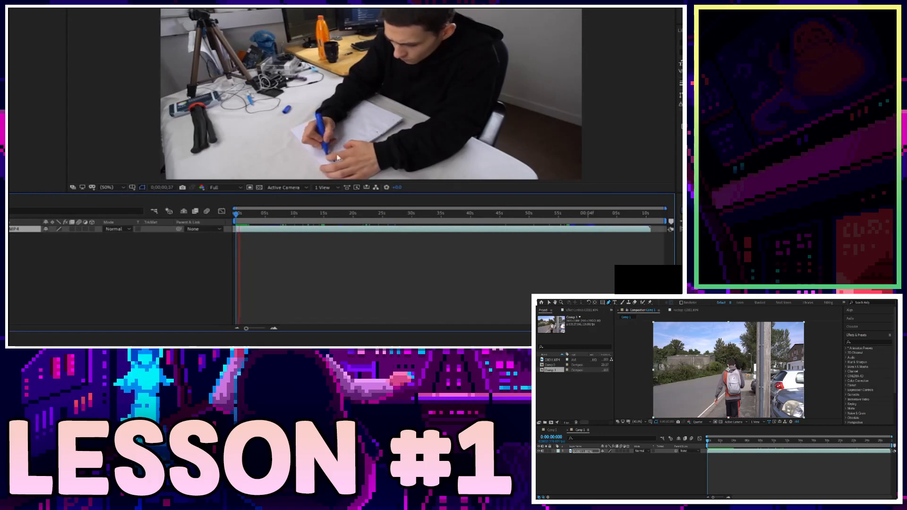
pyautogui.click(244, 216)
pyautogui.press('Home')
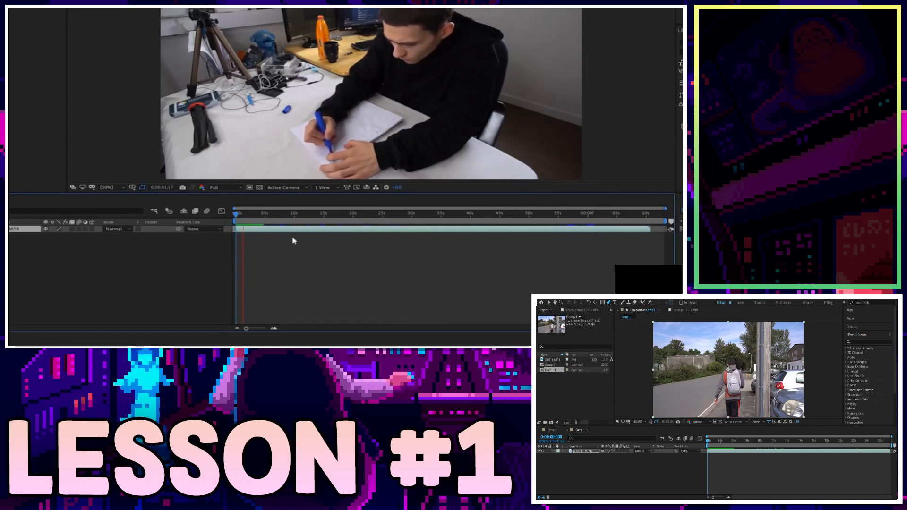
pyautogui.press('space')
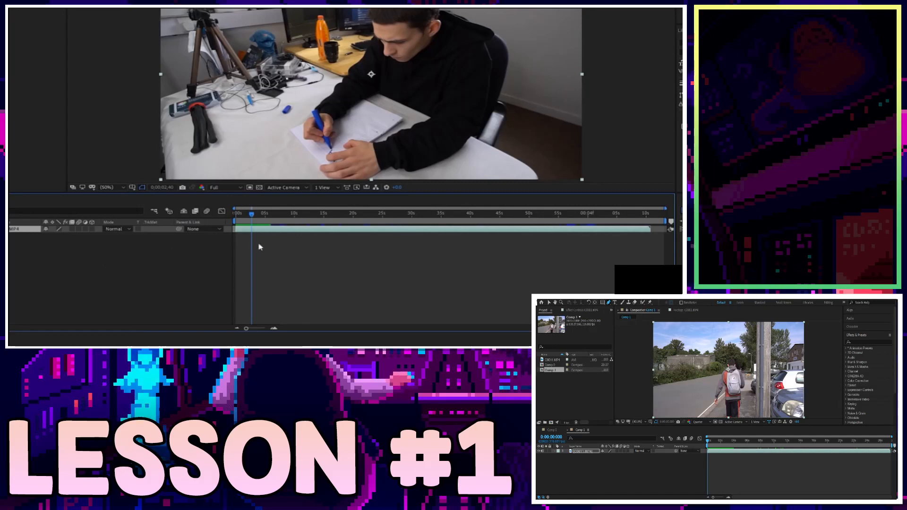
# Duplicate the clip layer, delete the duplicate, and reselect C0024.MP4 at the start.
pyautogui.hotkey('ctrl', 'd')
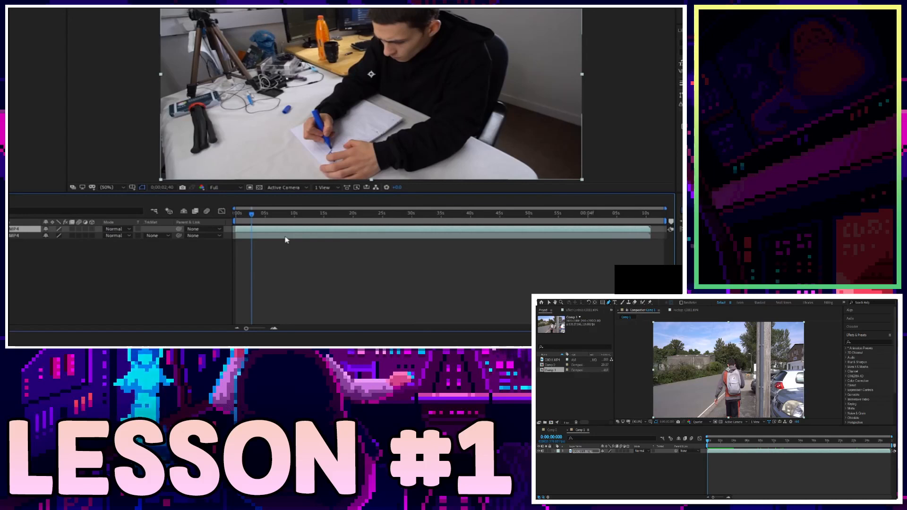
pyautogui.press('Delete')
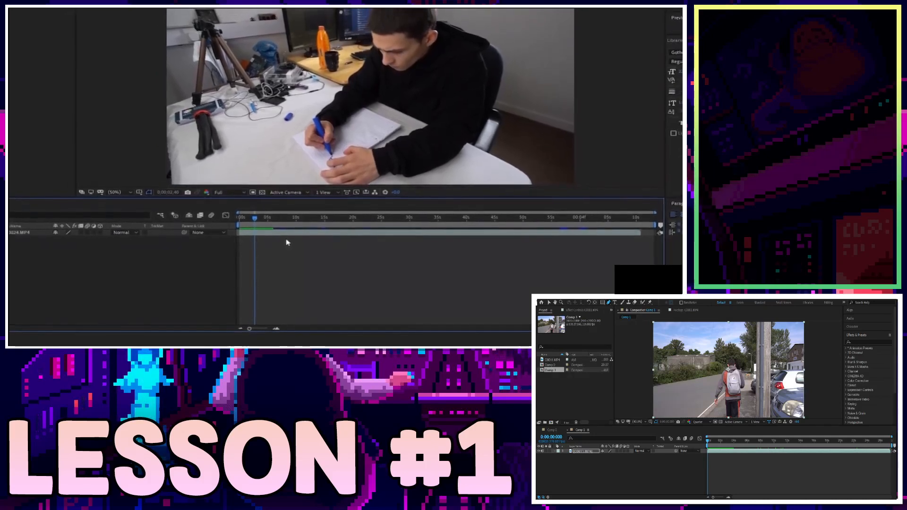
pyautogui.moveTo(256, 220); pyautogui.dragTo(237, 224)
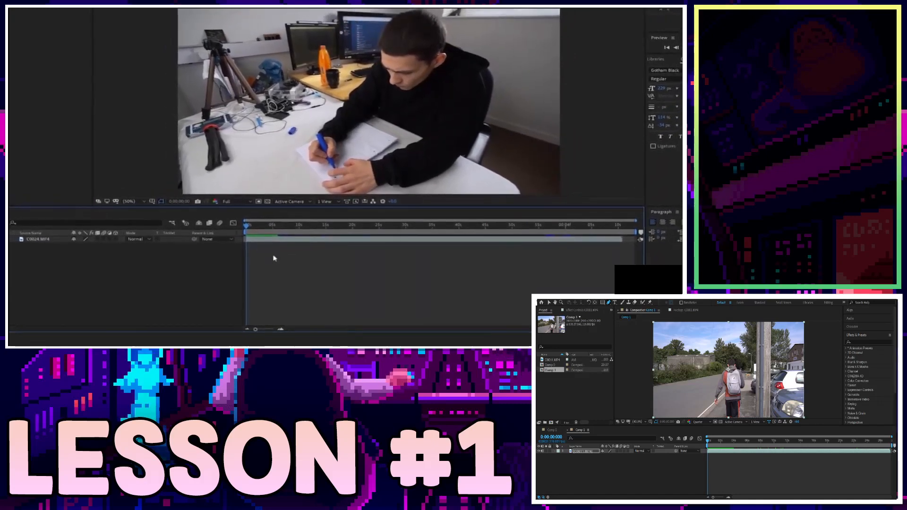
pyautogui.click(45, 241)
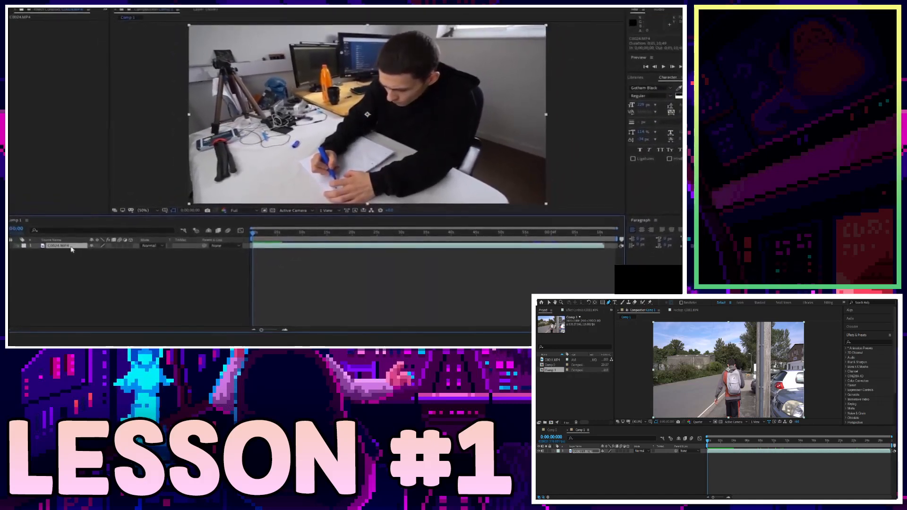
# Paste and duplicate copies of the C0024.MP4 layer, then delete the extra copy.
pyautogui.hotkey('ctrl', 'c')
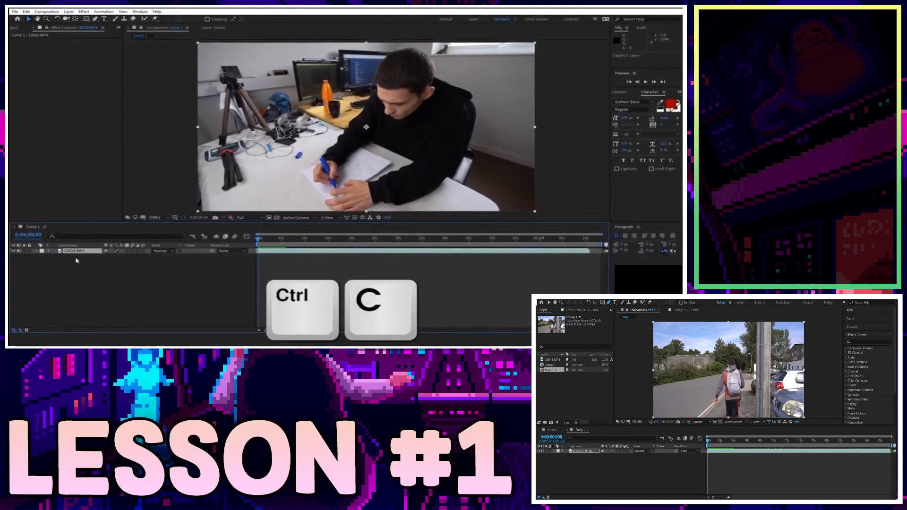
pyautogui.hotkey('ctrl', 'v')
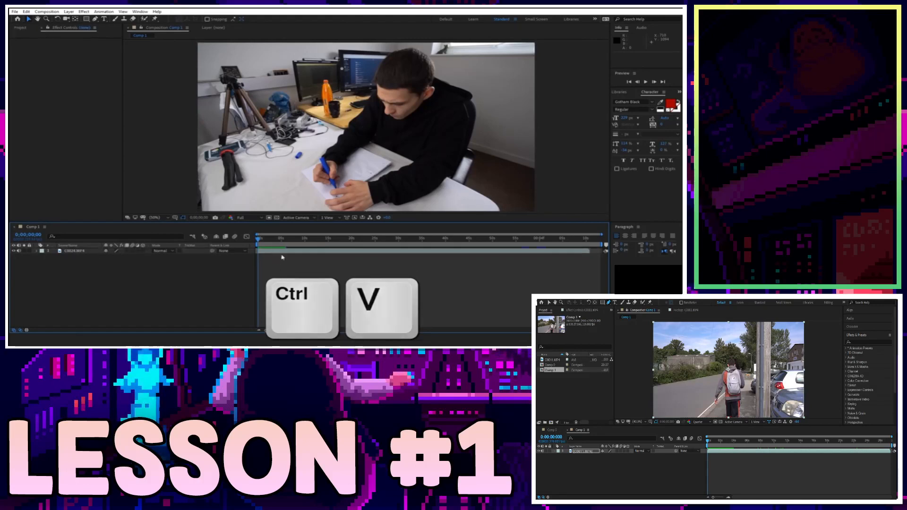
pyautogui.hotkey('ctrl', 'd')
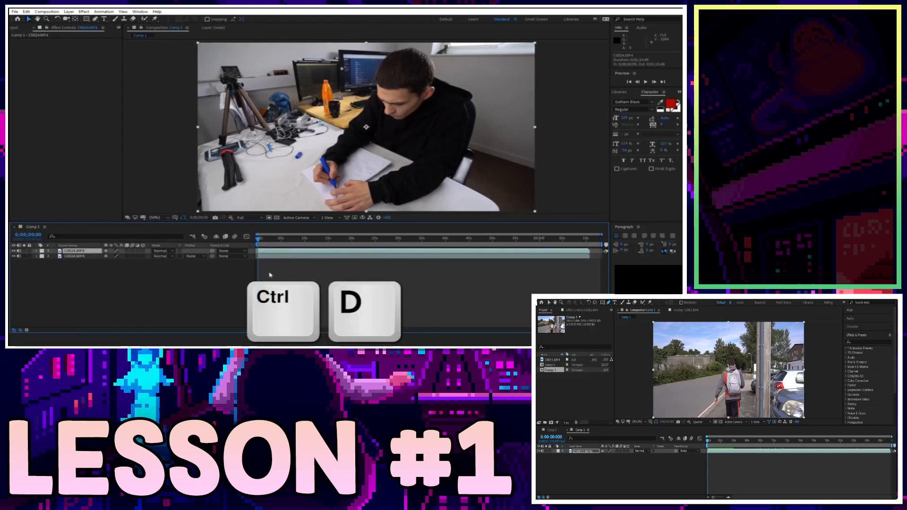
pyautogui.press('Delete')
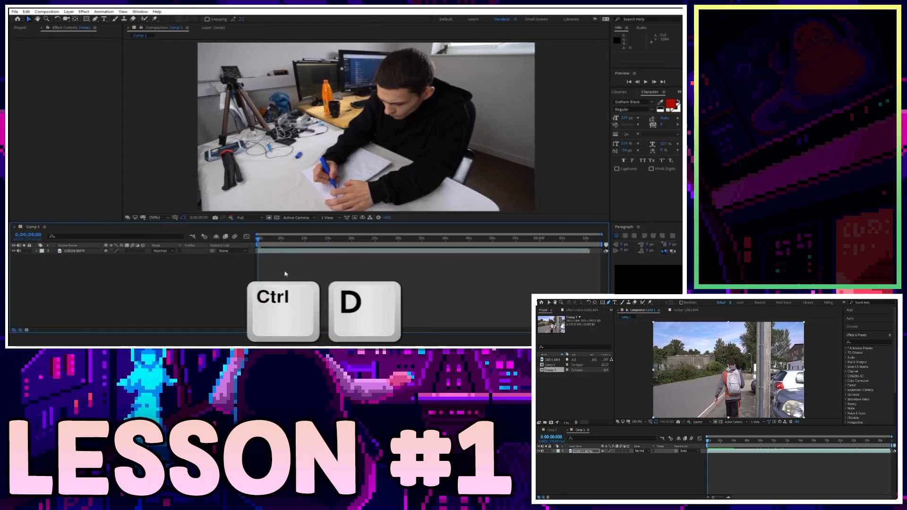
# Reveal the remaining C0024.MP4 layer's Opacity and lower it to fade the clip.
pyautogui.click(288, 251)
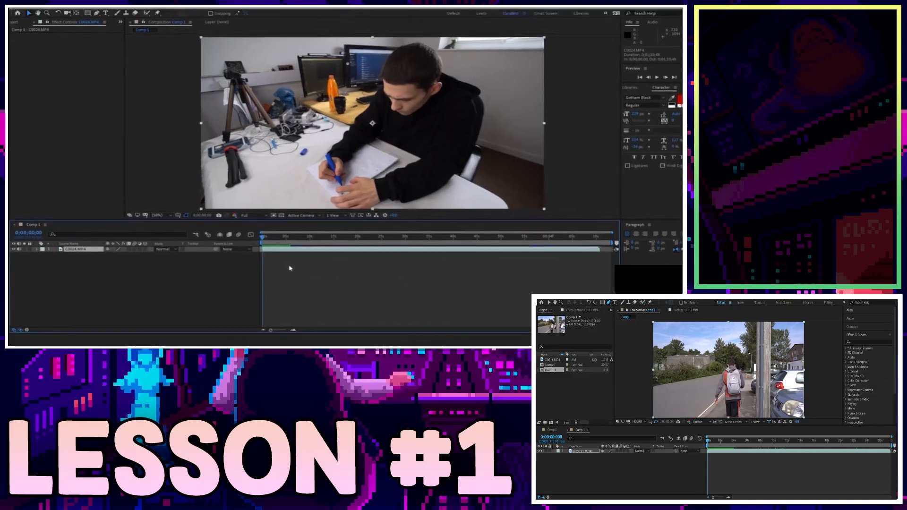
pyautogui.press('t')
pyautogui.moveTo(116, 248); pyautogui.dragTo(165, 236)
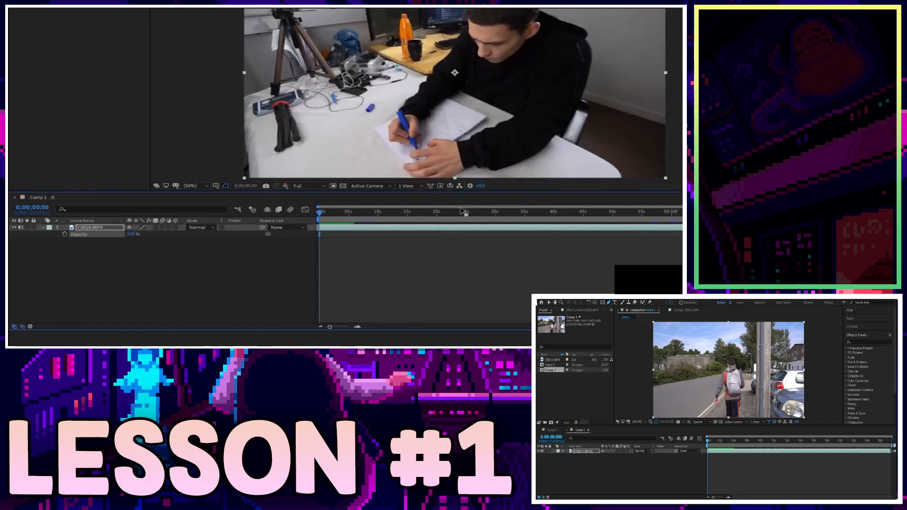
# Collapse the clip's Opacity property again with T.
pyautogui.press('t')
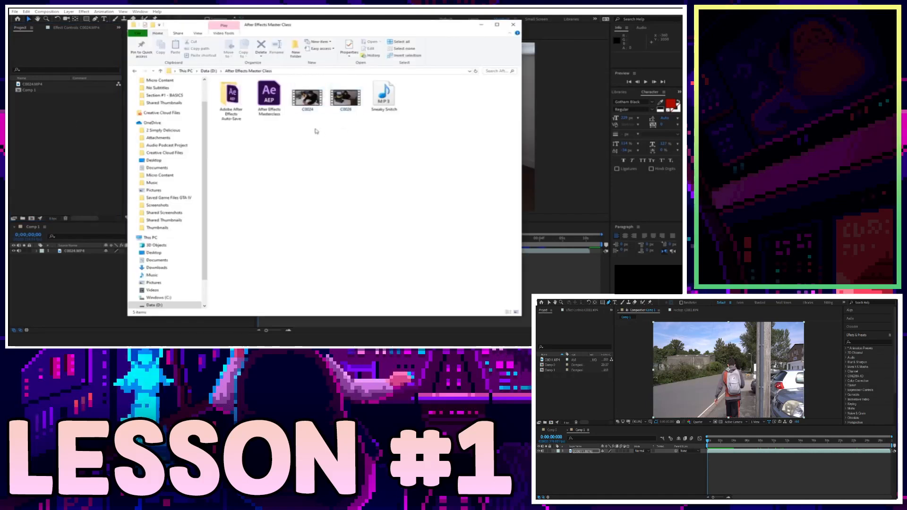
# Select C0024 and Sneaky Snitch in File Explorer and drag them toward After Effects.
pyautogui.click(311, 89)
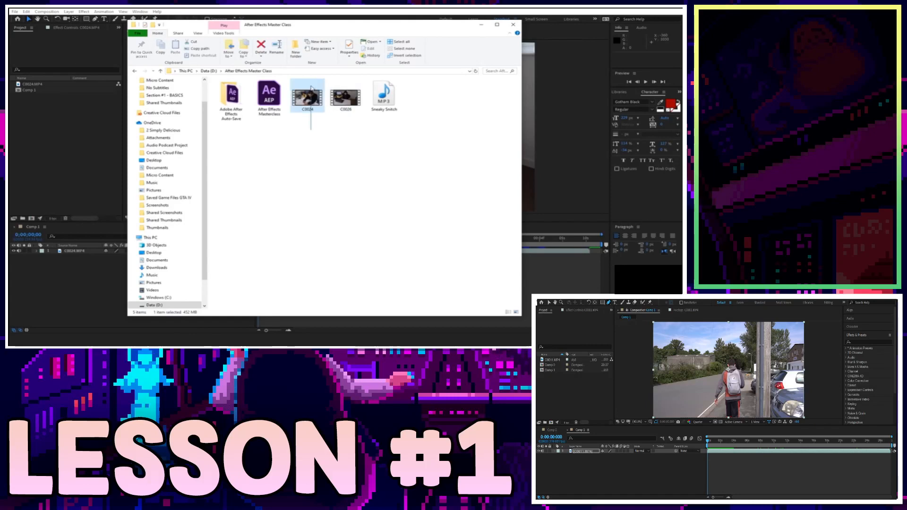
pyautogui.keyDown('ctrl'); pyautogui.click(383, 97); pyautogui.keyUp('ctrl')
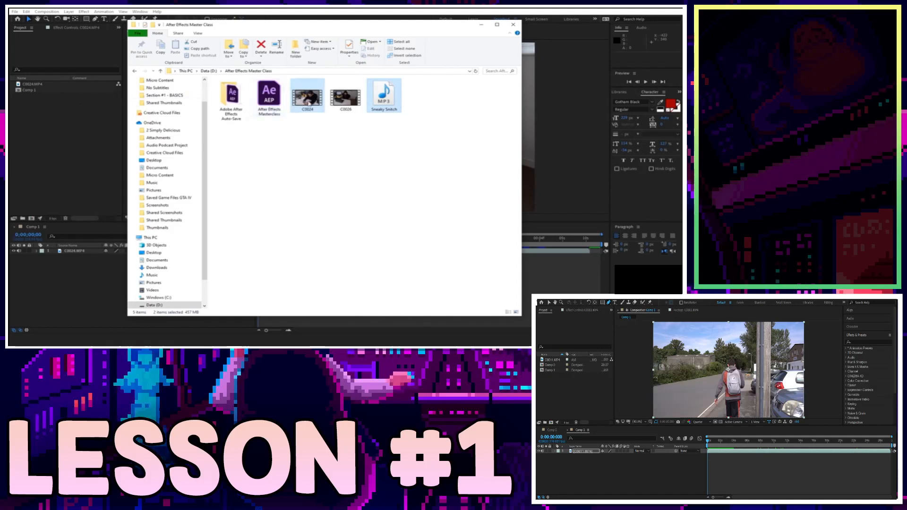
pyautogui.click(91, 103)
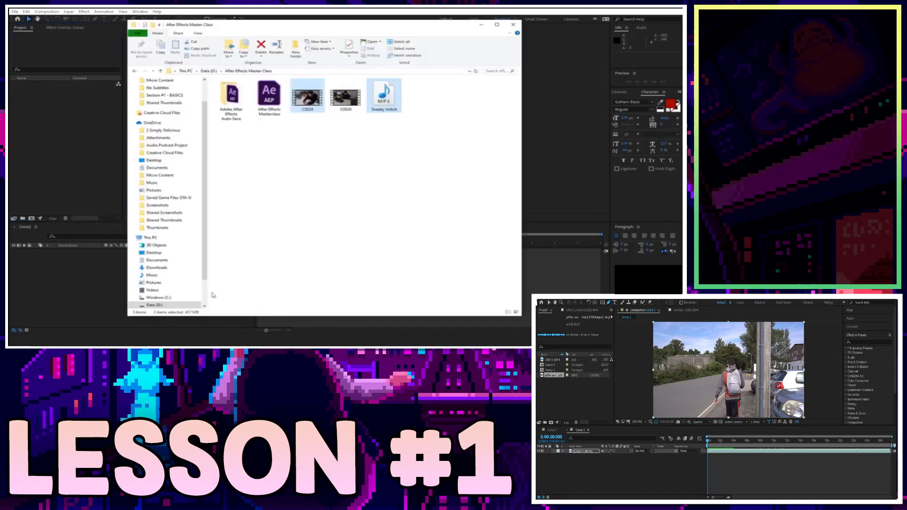
pyautogui.moveTo(74, 170); pyautogui.dragTo(65, 147)
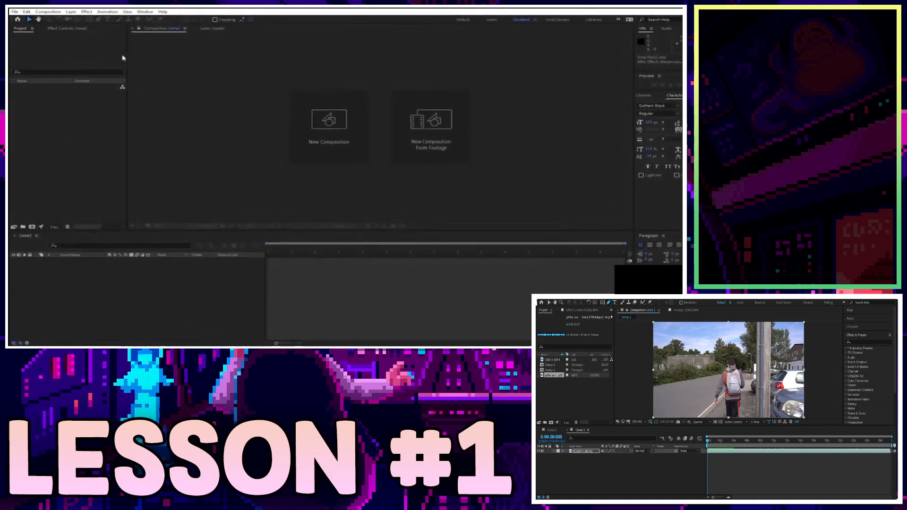
# Import C0024.MP4 and Sneaky Snitch.mp3, then make a C0024 composition from the clip.
pyautogui.press('space')
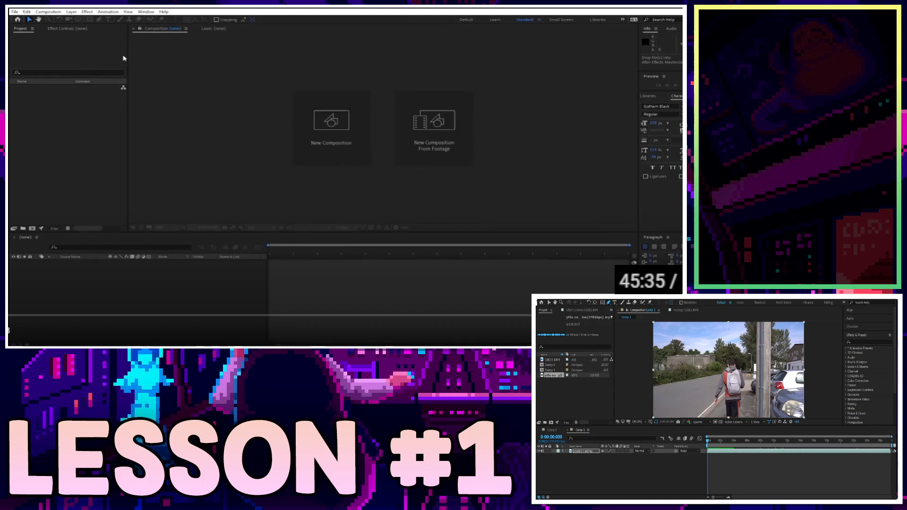
pyautogui.moveTo(124, 59); pyautogui.dragTo(103, 101)
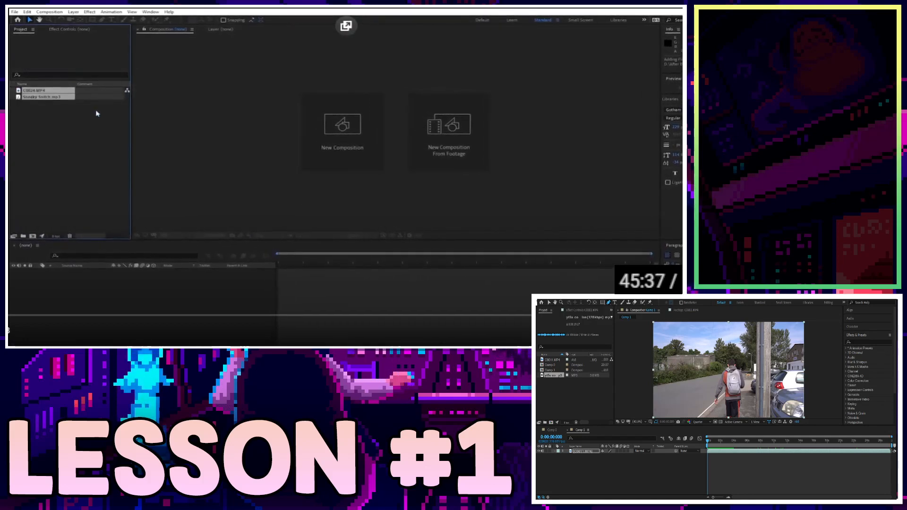
pyautogui.click(36, 92)
pyautogui.moveTo(63, 117); pyautogui.dragTo(46, 96)
pyautogui.click(50, 109)
pyautogui.click(43, 94)
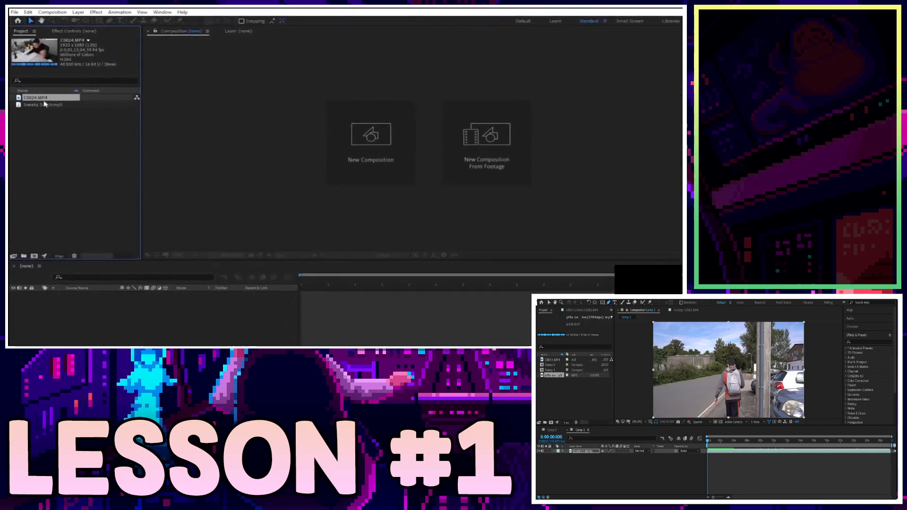
pyautogui.moveTo(42, 104); pyautogui.dragTo(57, 139)
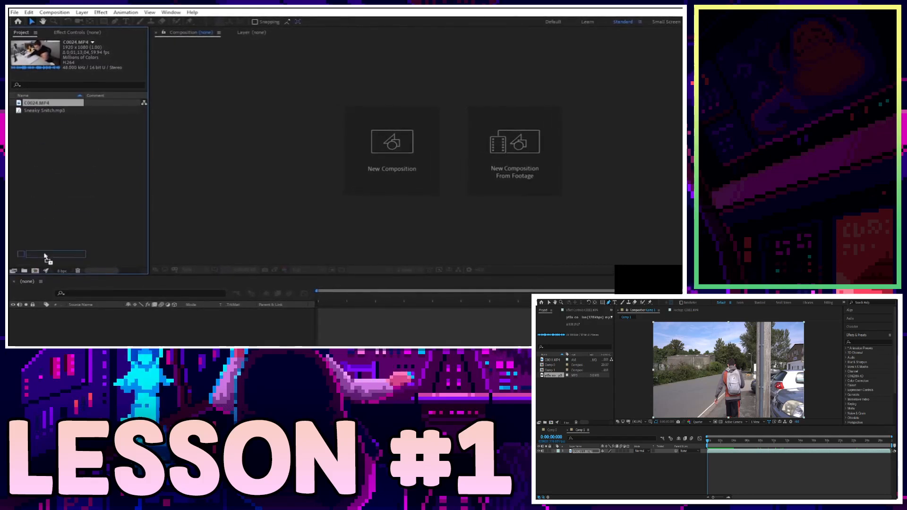
pyautogui.moveTo(40, 271); pyautogui.dragTo(38, 271)
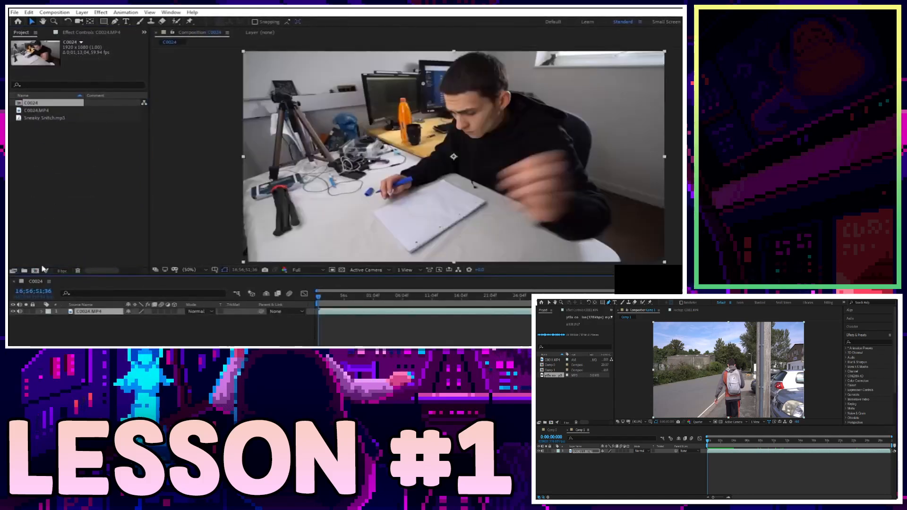
# Rename the C0024 composition to Comp 1 with start timecode 00;00;00;00.
pyautogui.rightClick(52, 106)
pyautogui.click(65, 108)
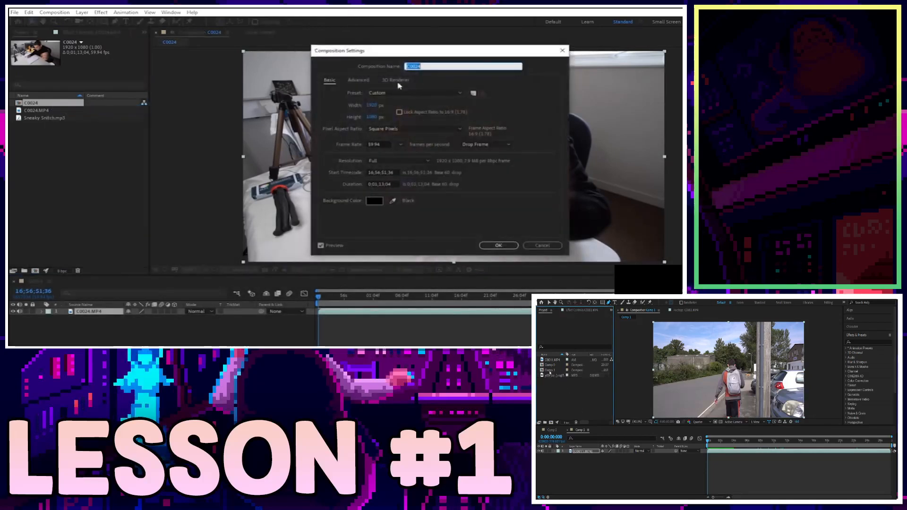
pyautogui.write('Comp 1')
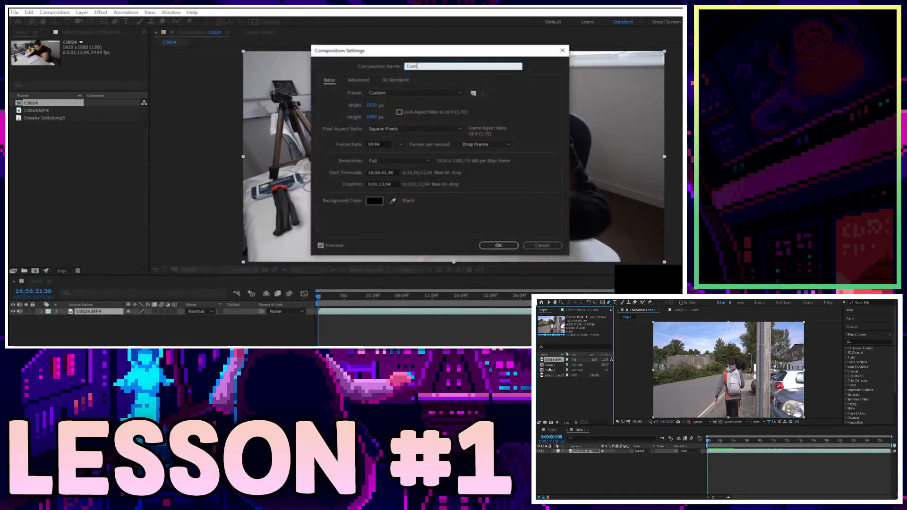
pyautogui.click(372, 172)
pyautogui.click(381, 172)
pyautogui.press('BackSpace')
pyautogui.write('00;00;00;00')
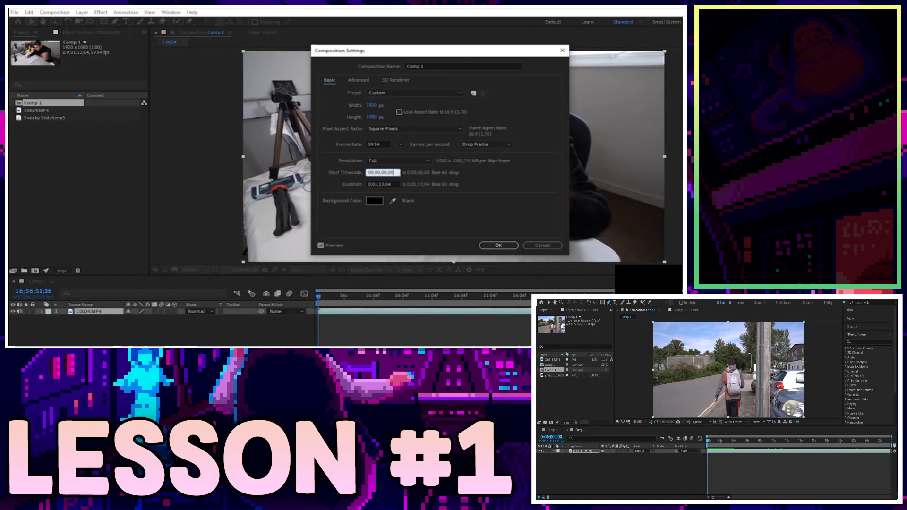
pyautogui.press('Return')
# Set the viewer resolution to Quarter and preview the composition.
pyautogui.click(423, 343)
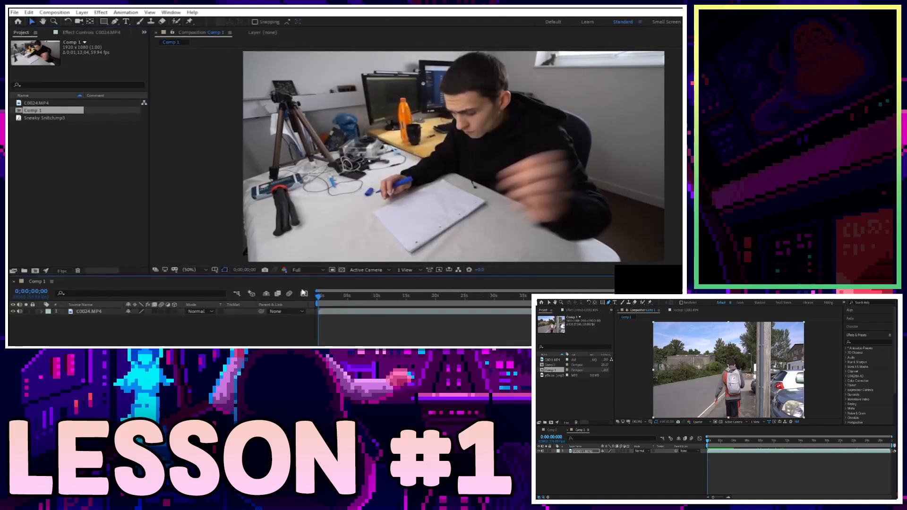
pyautogui.click(307, 269)
pyautogui.click(307, 313)
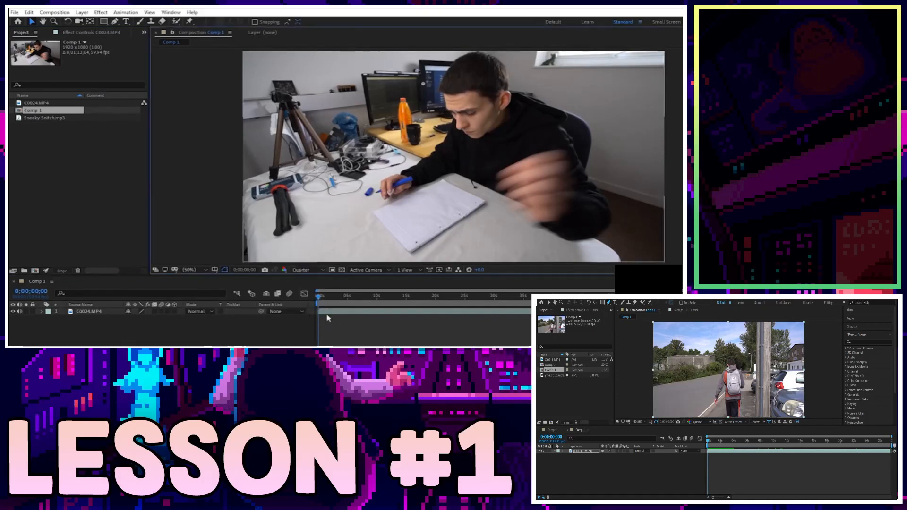
pyautogui.press('space')
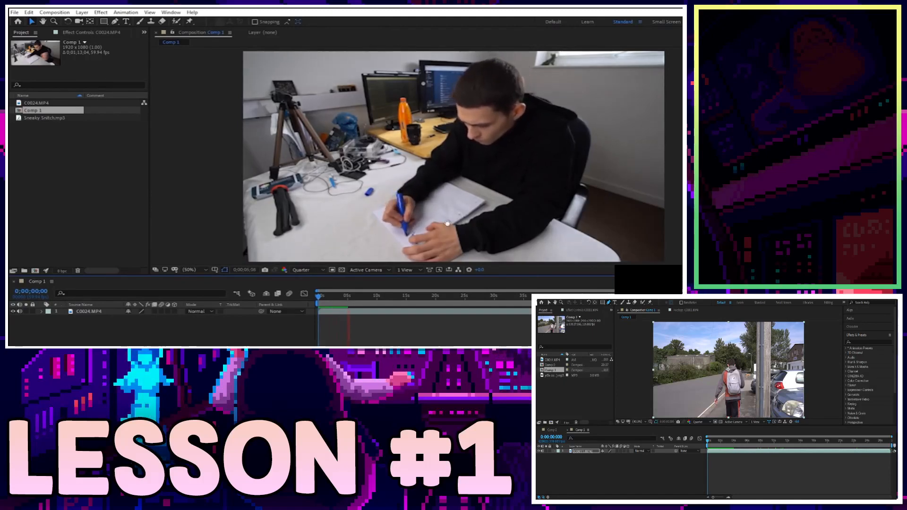
pyautogui.press('space')
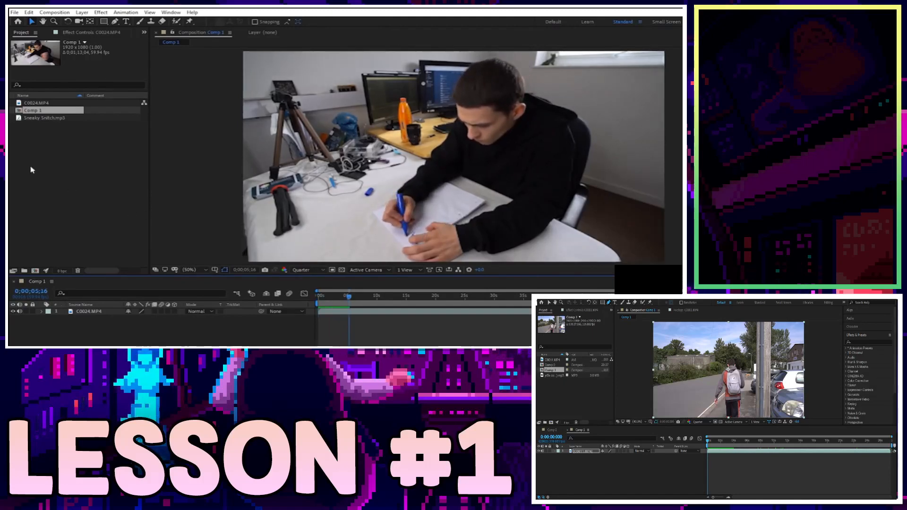
# Add Sneaky Snitch.mp3 to the Comp 1 timeline and reveal its waveform.
pyautogui.click(55, 119)
pyautogui.moveTo(63, 135); pyautogui.dragTo(324, 337)
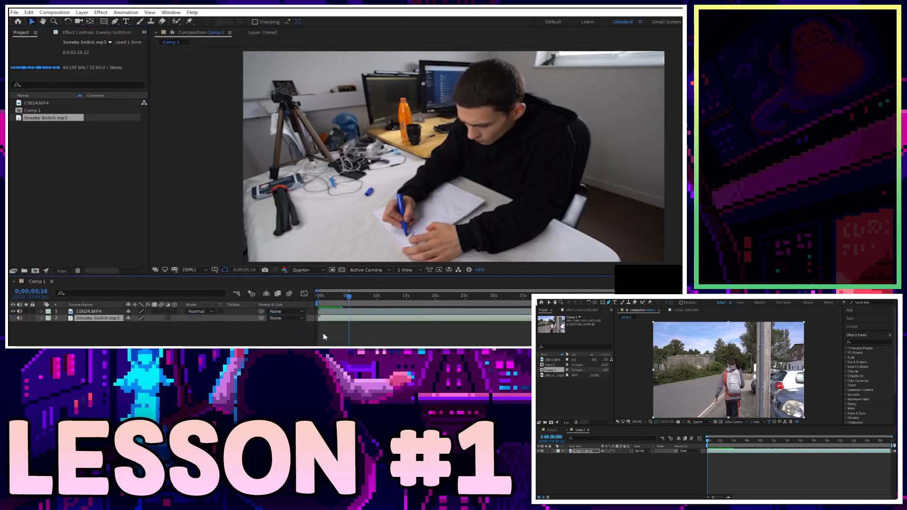
pyautogui.press('l')
pyautogui.press('l')
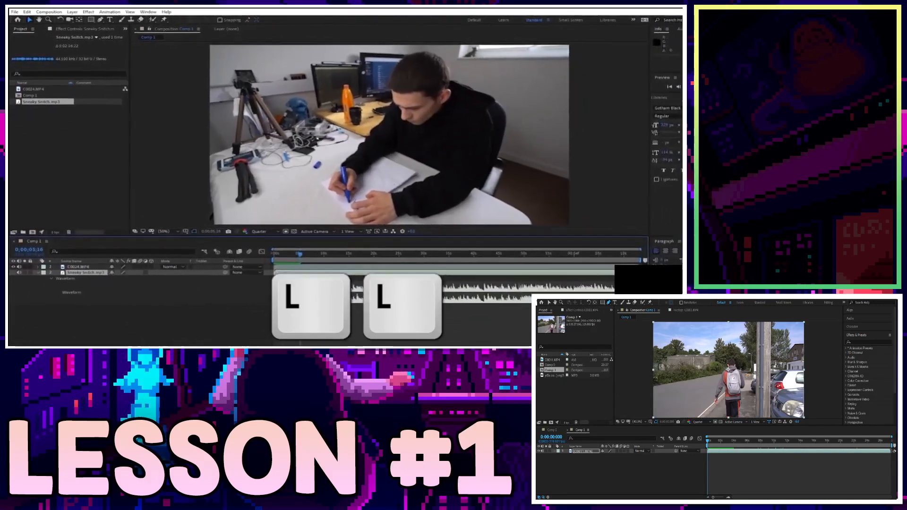
pyautogui.moveTo(300, 254); pyautogui.dragTo(264, 260)
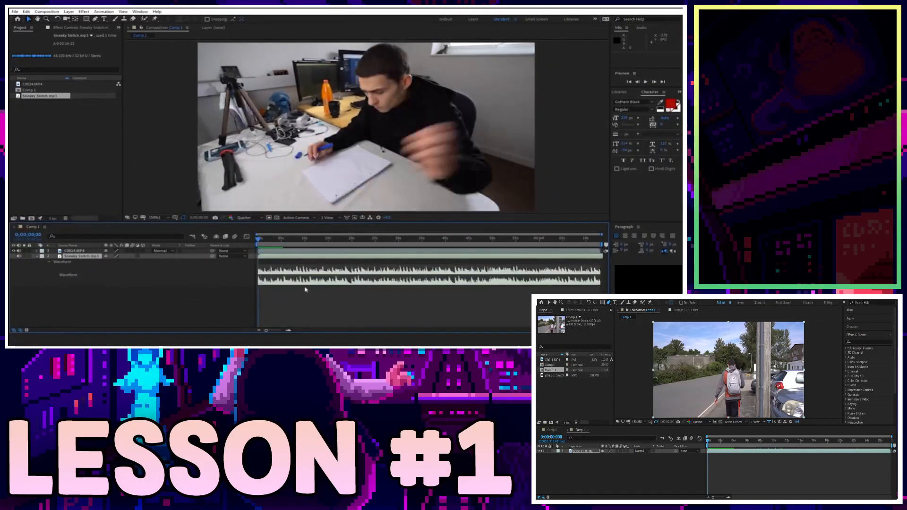
pyautogui.press('space')
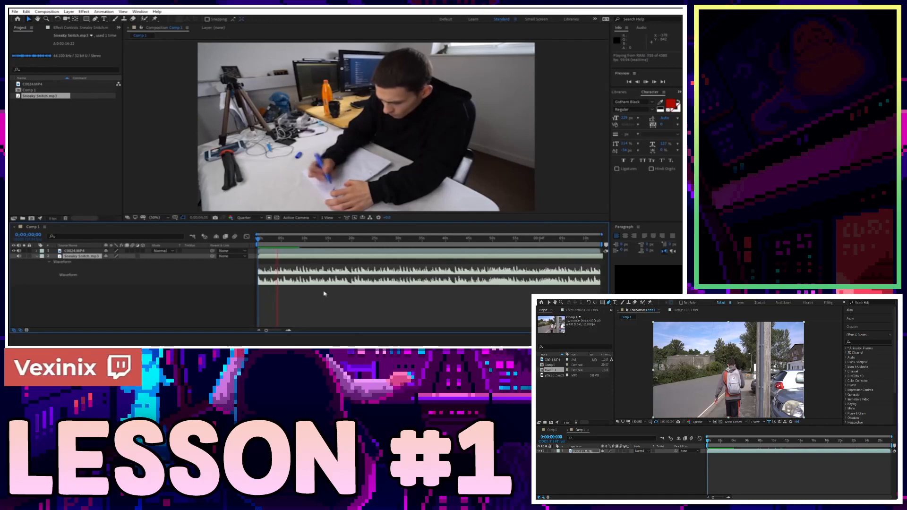
pyautogui.press('space')
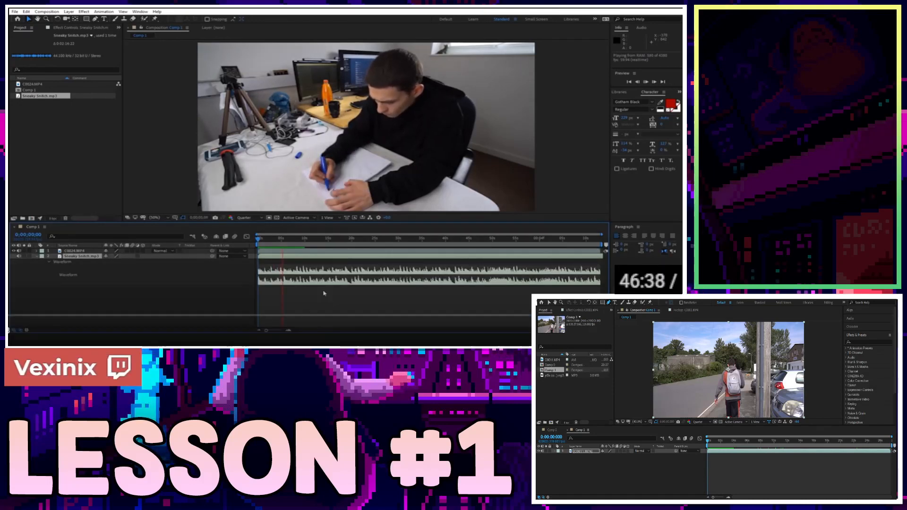
pyautogui.press('space')
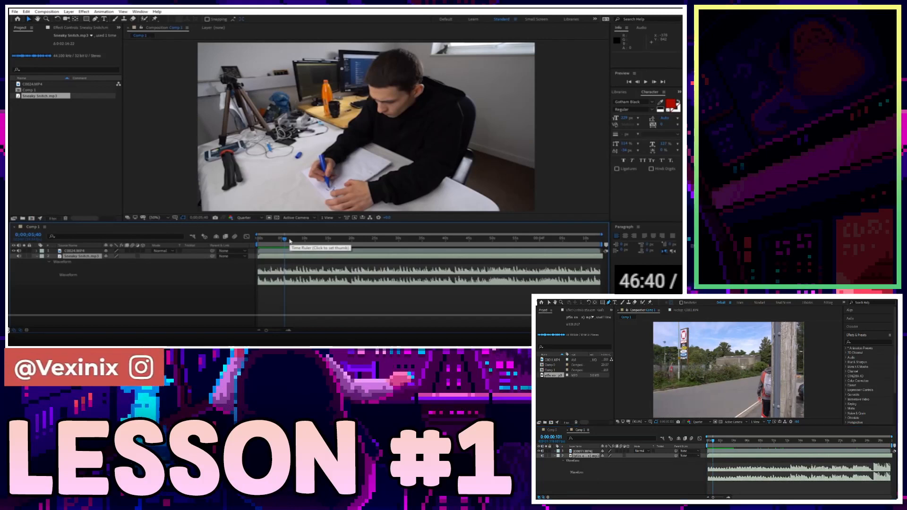
pyautogui.moveTo(290, 240); pyautogui.dragTo(252, 241)
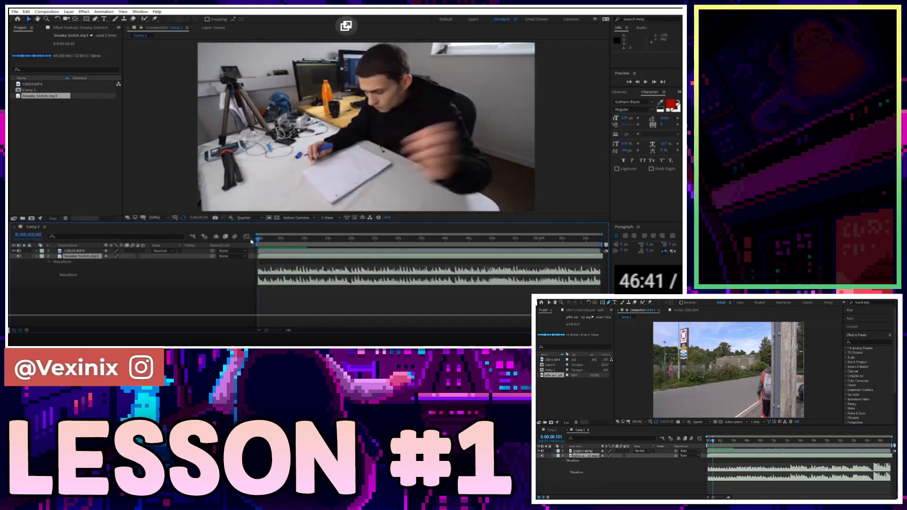
# Zoom the Comp 1 timeline in and out and play it to check the clip layers.
pyautogui.click(288, 330)
pyautogui.click(289, 331)
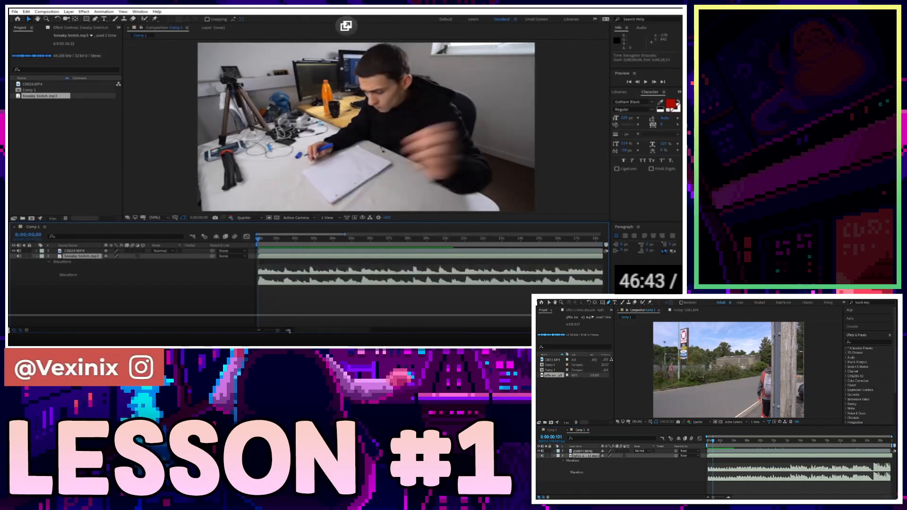
pyautogui.moveTo(278, 331); pyautogui.dragTo(264, 331)
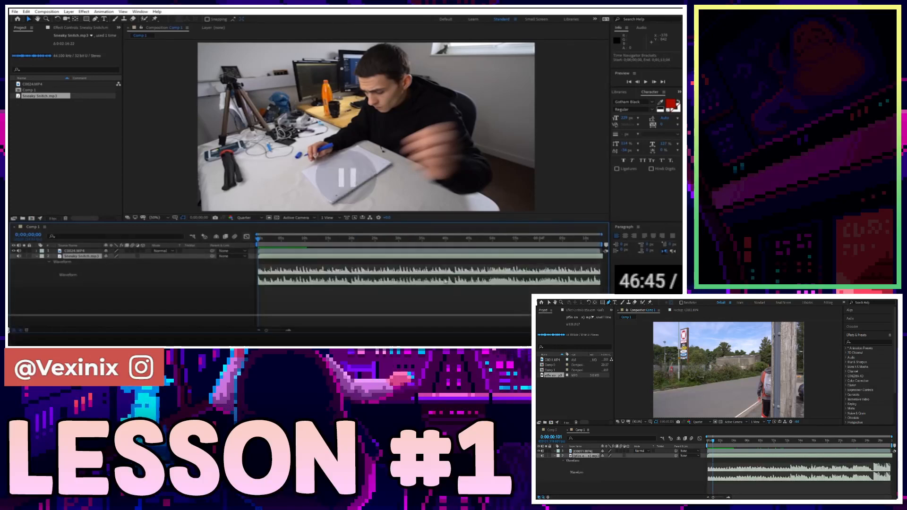
pyautogui.press('space')
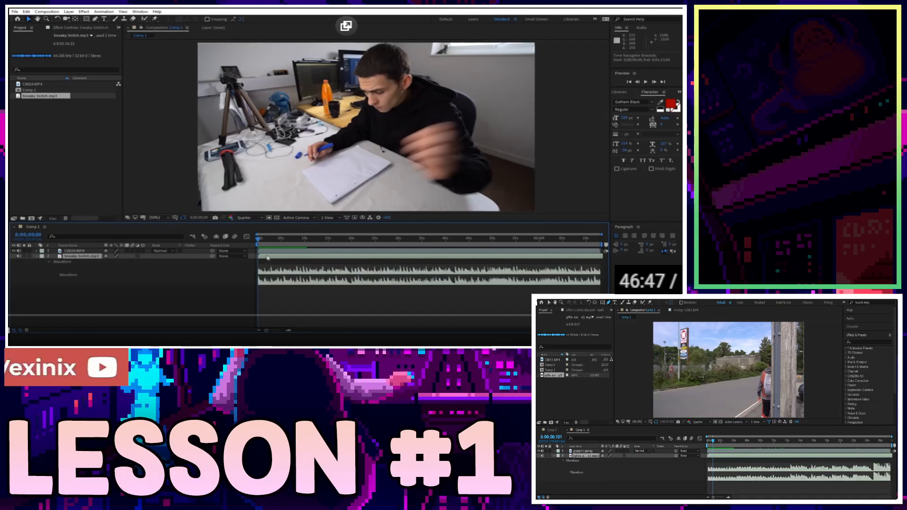
pyautogui.click(288, 330)
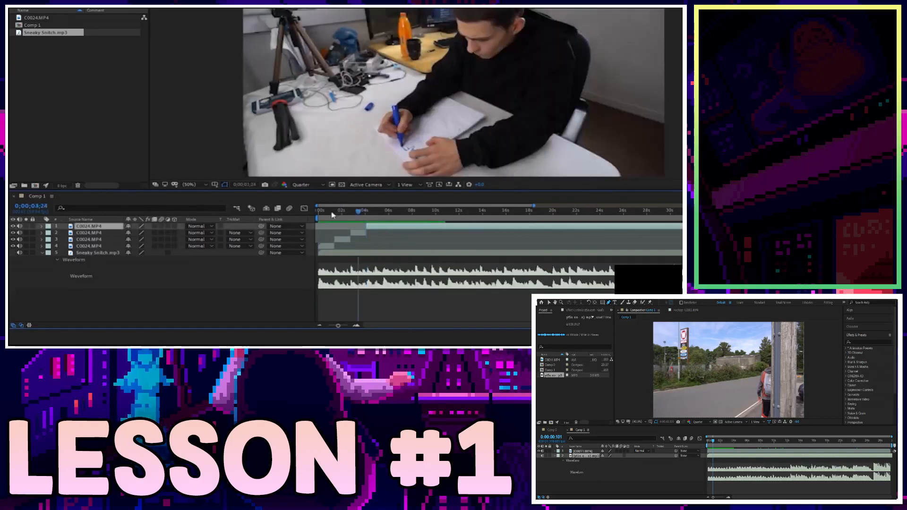
pyautogui.click(419, 309)
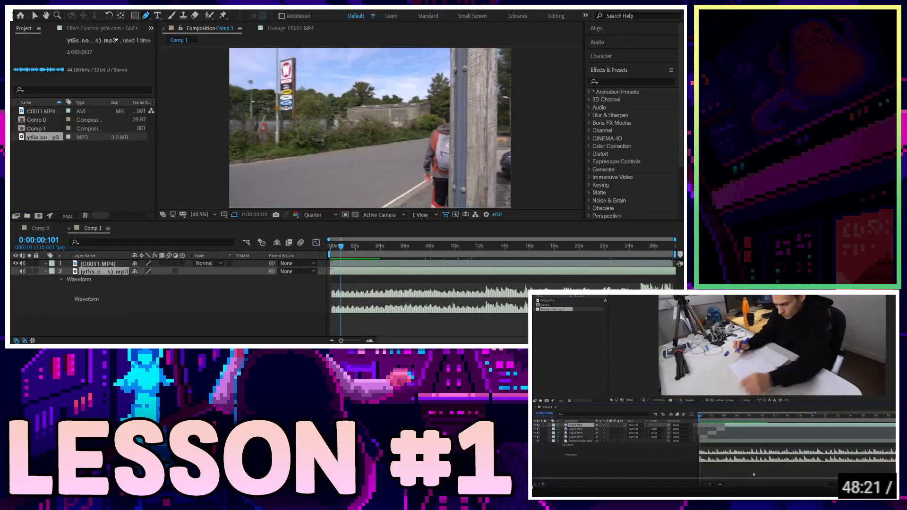
pyautogui.click(291, 227)
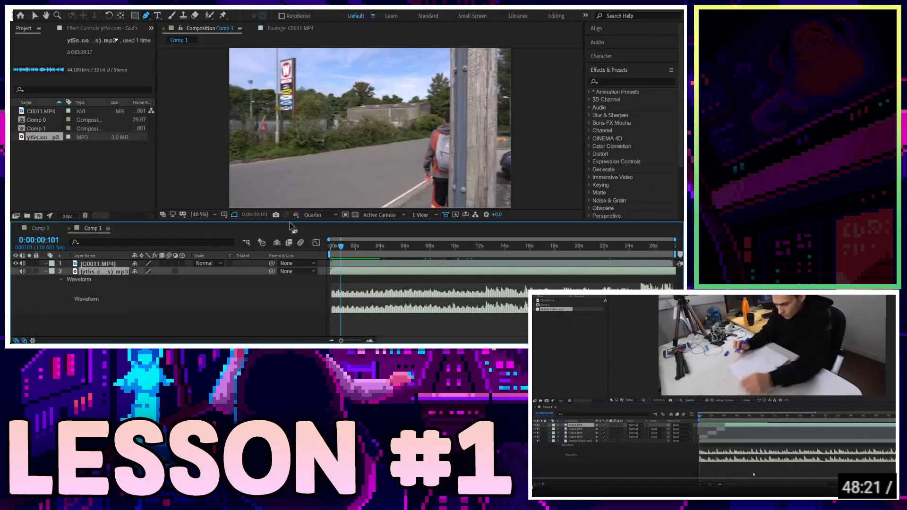
pyautogui.press('space')
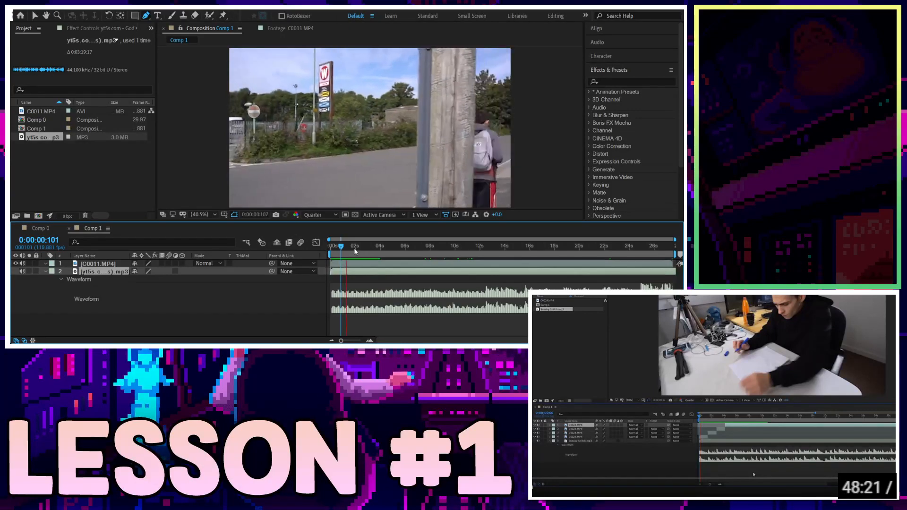
pyautogui.press('space')
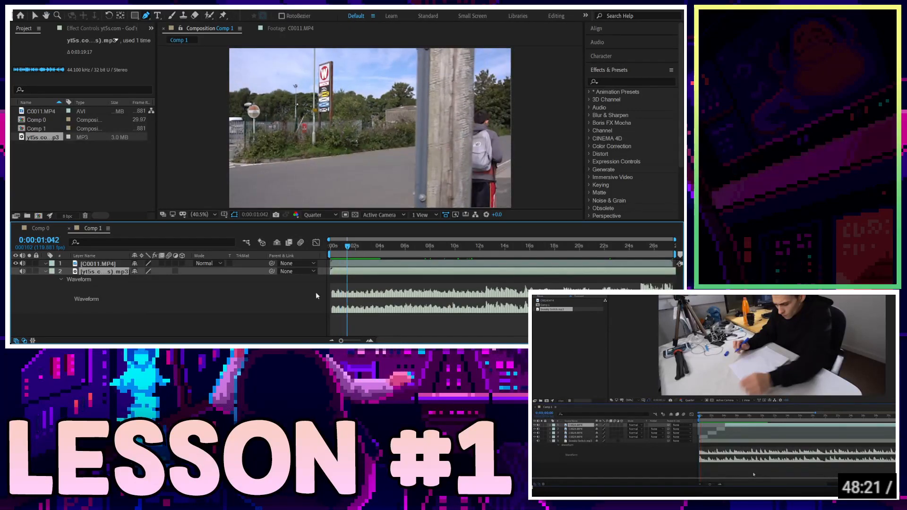
pyautogui.moveTo(362, 257)
pyautogui.mouseDown()
pyautogui.moveTo(391, 259)
pyautogui.moveTo(369, 260)
pyautogui.mouseUp()
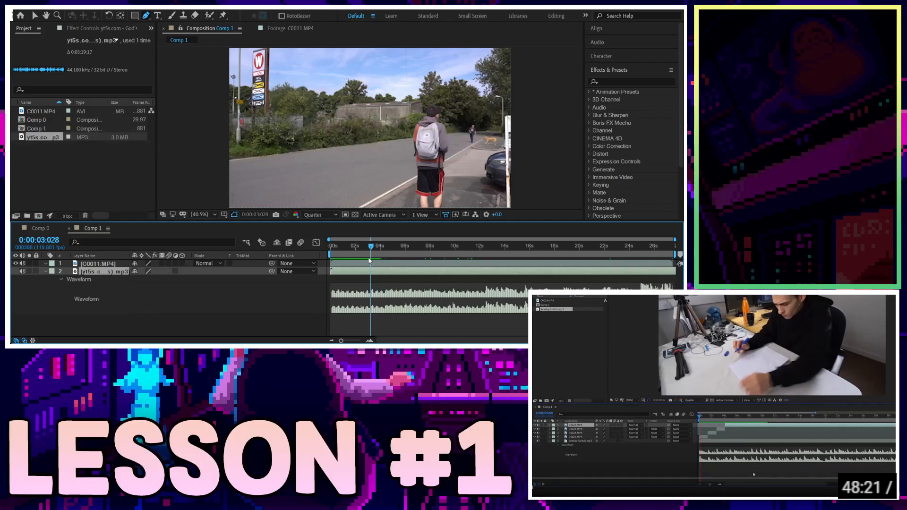
pyautogui.moveTo(352, 245); pyautogui.dragTo(387, 256)
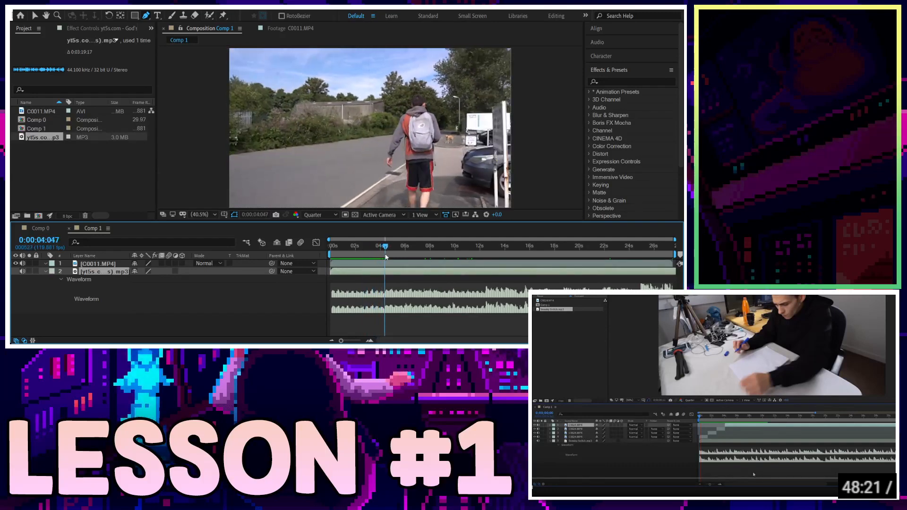
# Split the top C0011.MP4 clip at successive points, ending near 10 and 12 seconds.
pyautogui.click(353, 262)
pyautogui.hotkey('ctrl', 'shift', 'd')
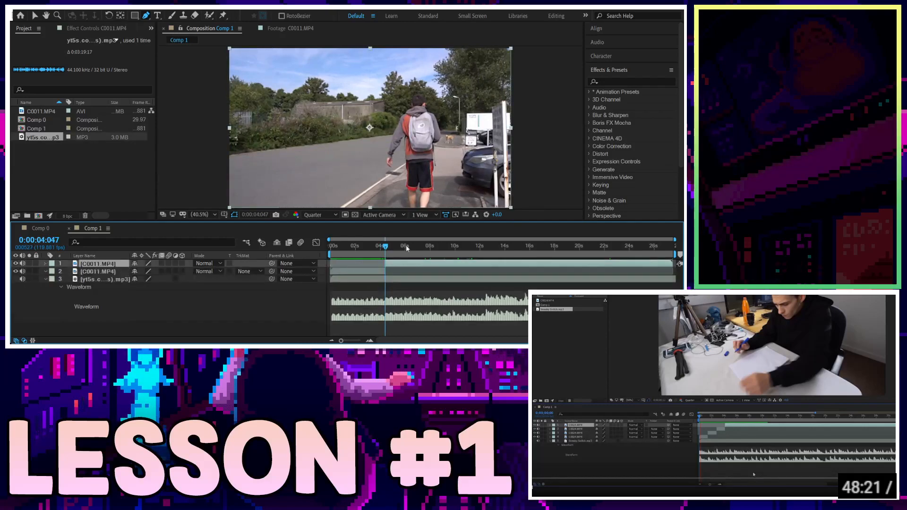
pyautogui.press('space')
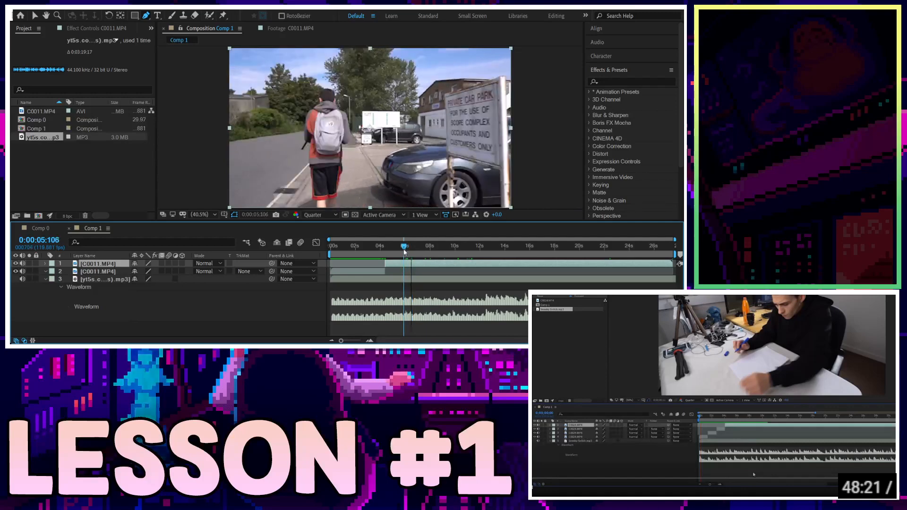
pyautogui.hotkey('ctrl', 'shift', 'd')
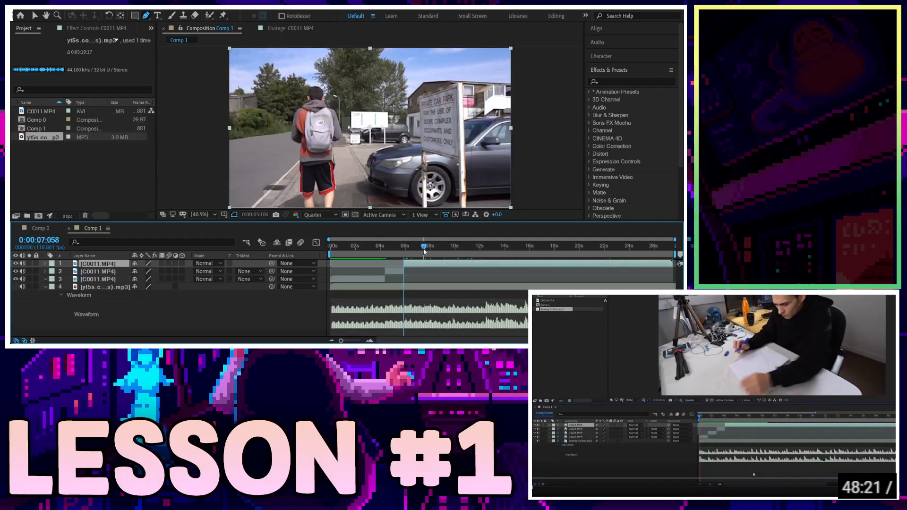
pyautogui.moveTo(405, 252); pyautogui.dragTo(438, 258)
pyautogui.click(455, 255)
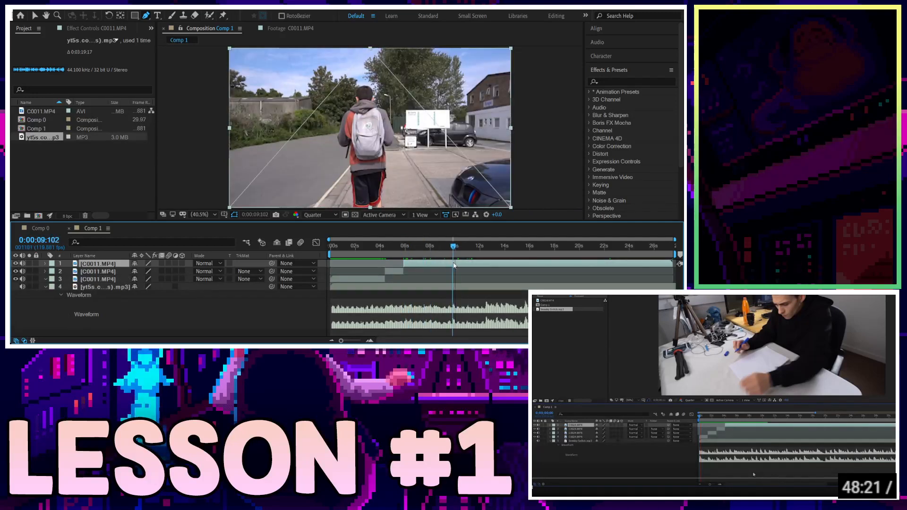
pyautogui.hotkey('ctrl', 'shift', 'd')
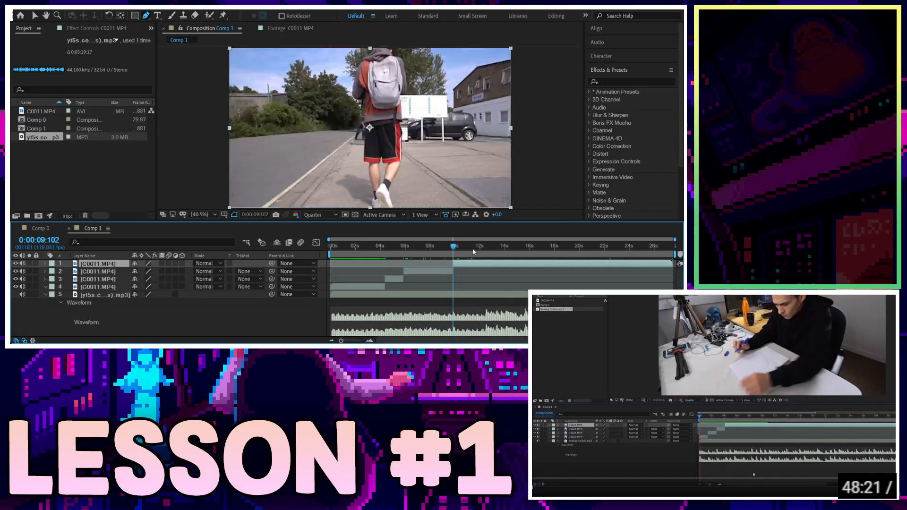
pyautogui.click(490, 256)
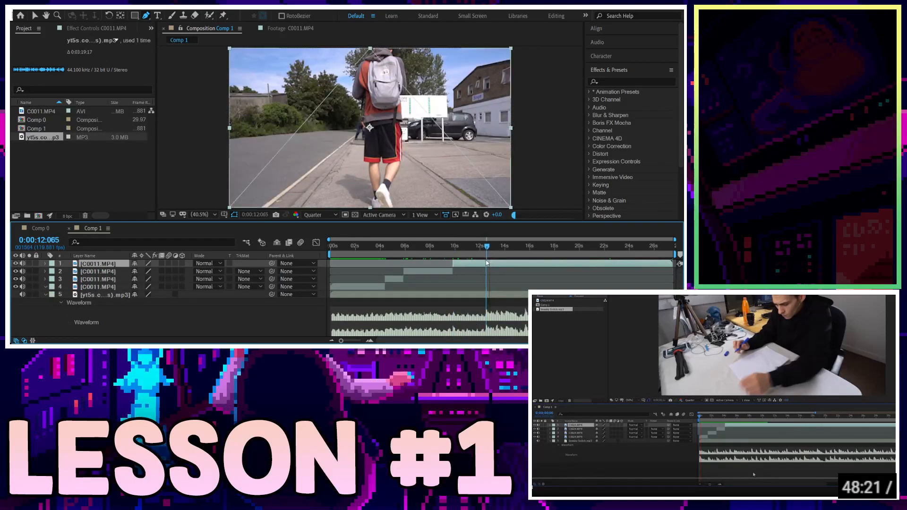
pyautogui.hotkey('ctrl', 'shift', 'd')
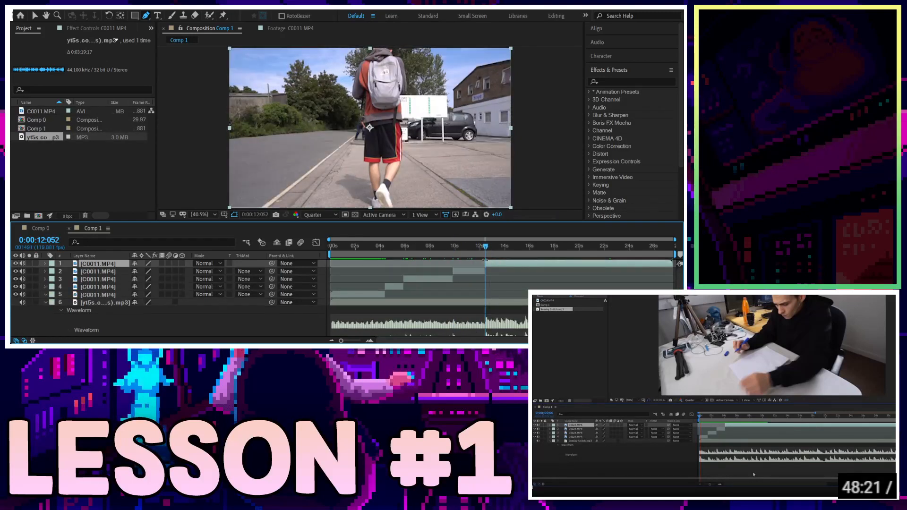
# Split the fifth clip layer at about 1 second and preview from the start.
pyautogui.click(353, 246)
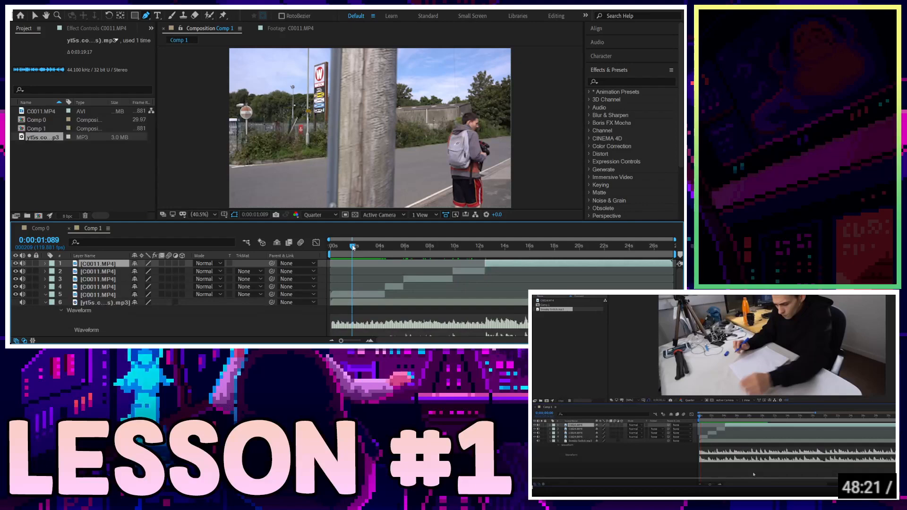
pyautogui.hotkey('ctrl', 'shift', 'a')
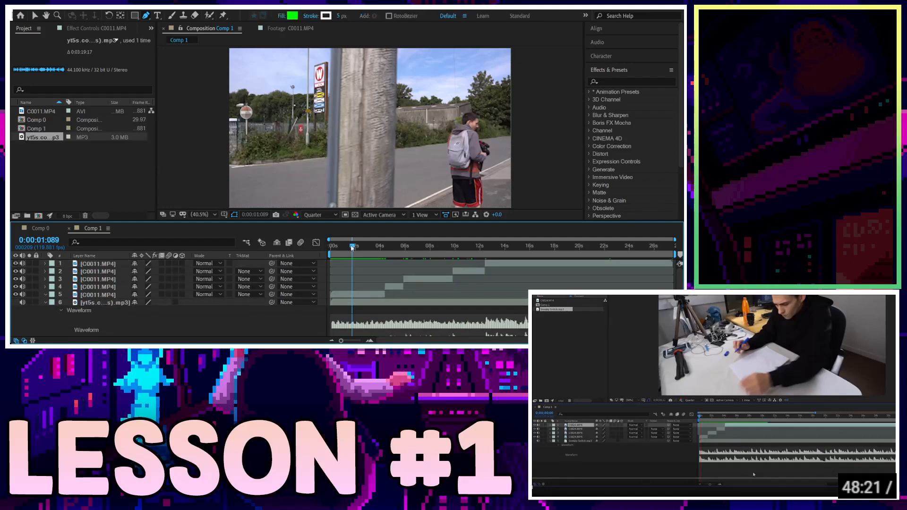
pyautogui.click(363, 297)
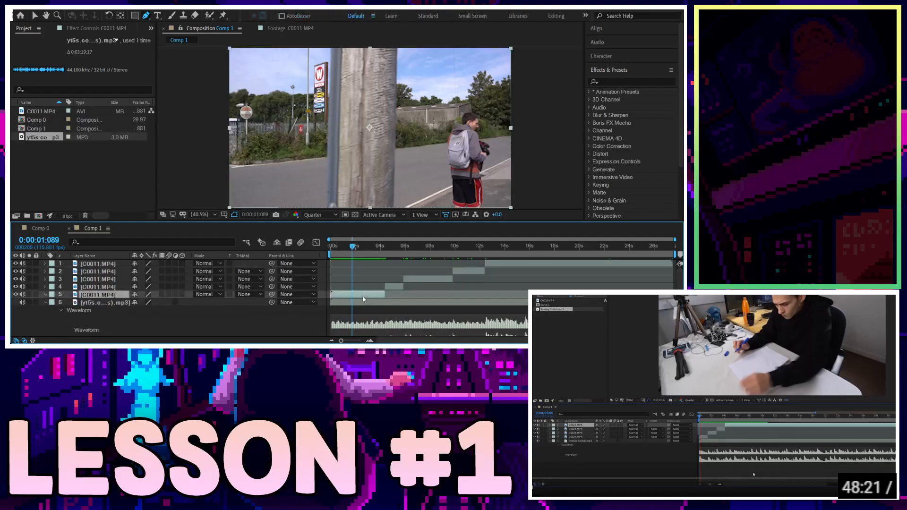
pyautogui.hotkey('ctrl', 'shift', 'd')
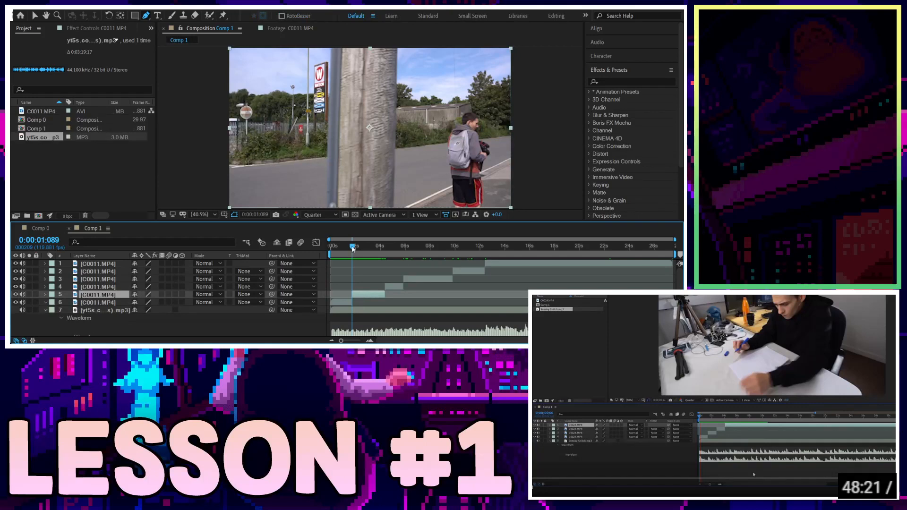
pyautogui.moveTo(352, 248); pyautogui.dragTo(323, 247)
pyautogui.press('space')
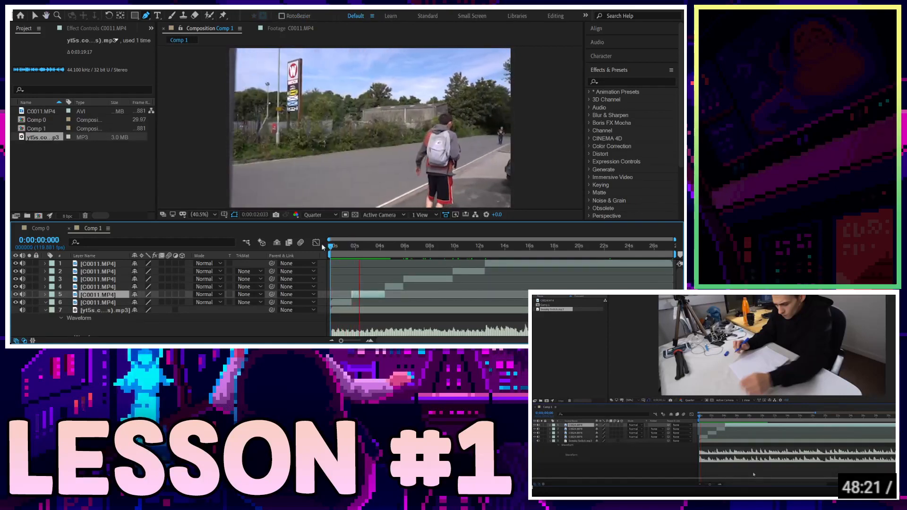
# Preview Comp 1 from the start, stopping at about nine seconds.
pyautogui.press('space')
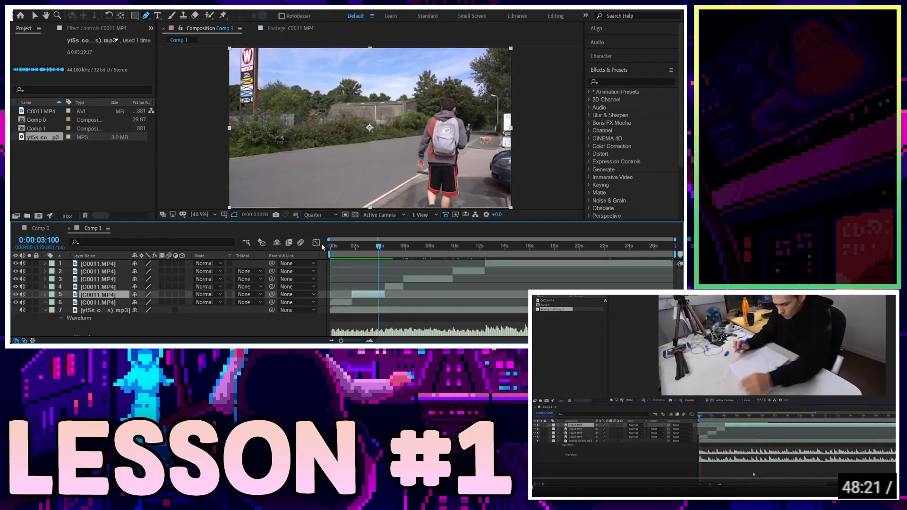
pyautogui.press('space')
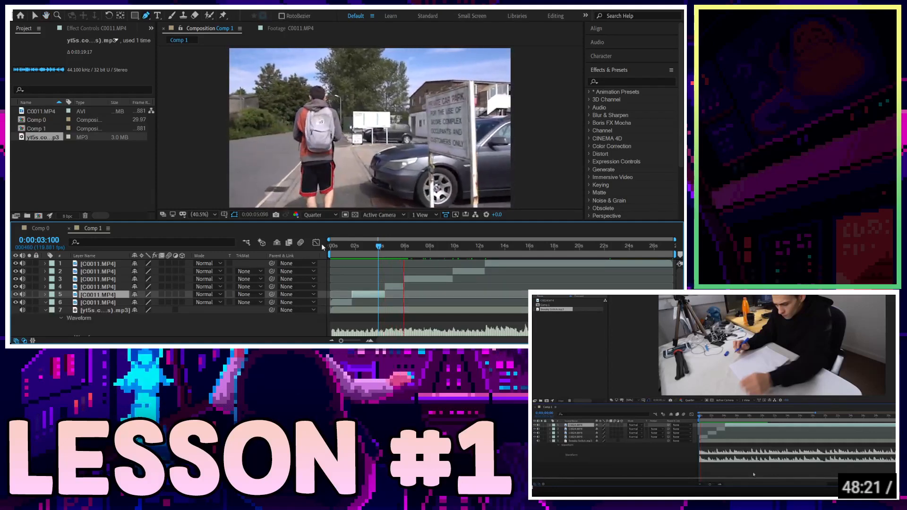
pyautogui.press('space')
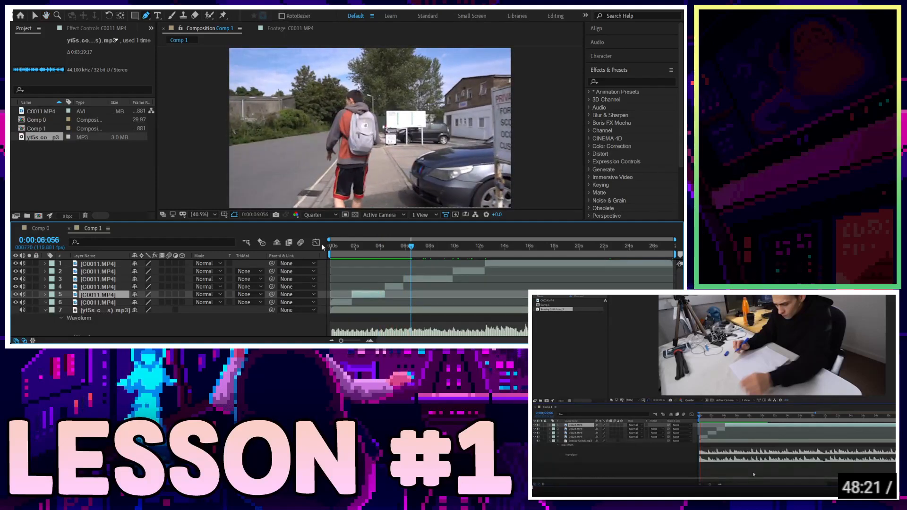
pyautogui.click(341, 250)
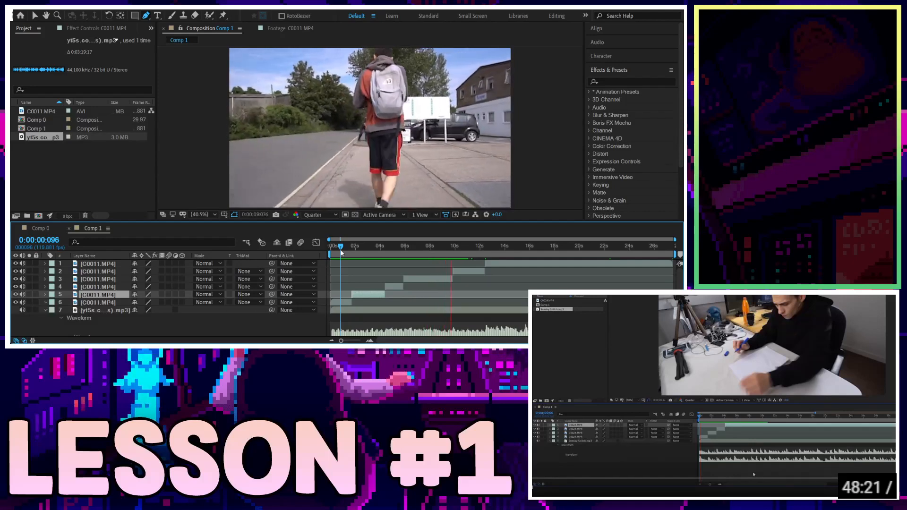
pyautogui.press('space')
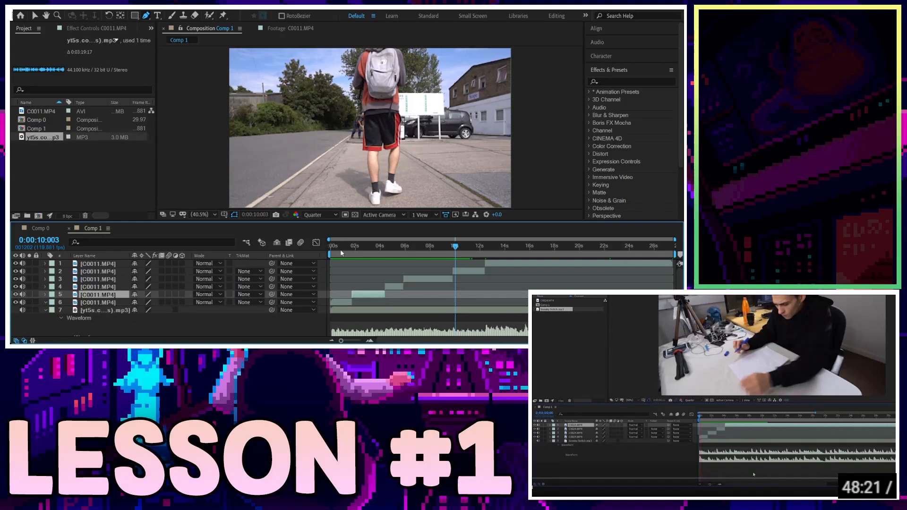
pyautogui.press('Home')
pyautogui.press('space')
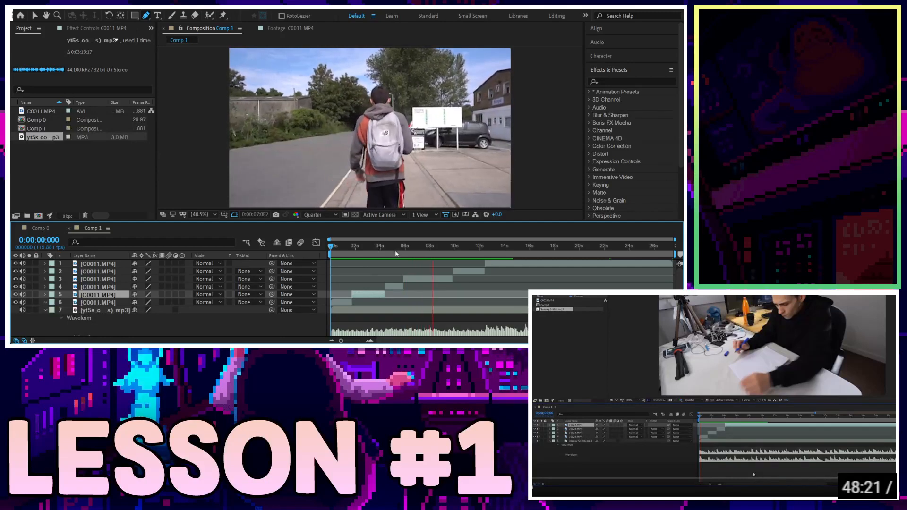
pyautogui.press('space')
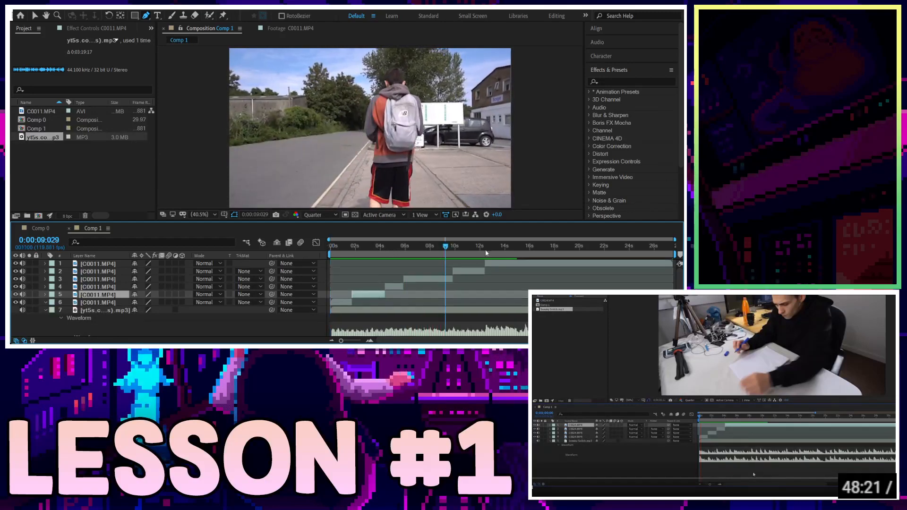
# End the work area at about 13 seconds and slide the fourth and top clips slightly earlier.
pyautogui.click(504, 249)
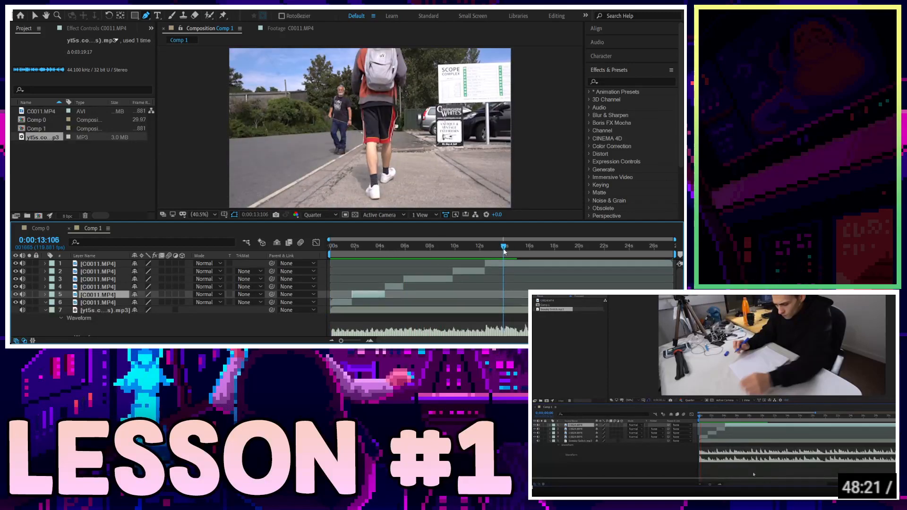
pyautogui.press('n')
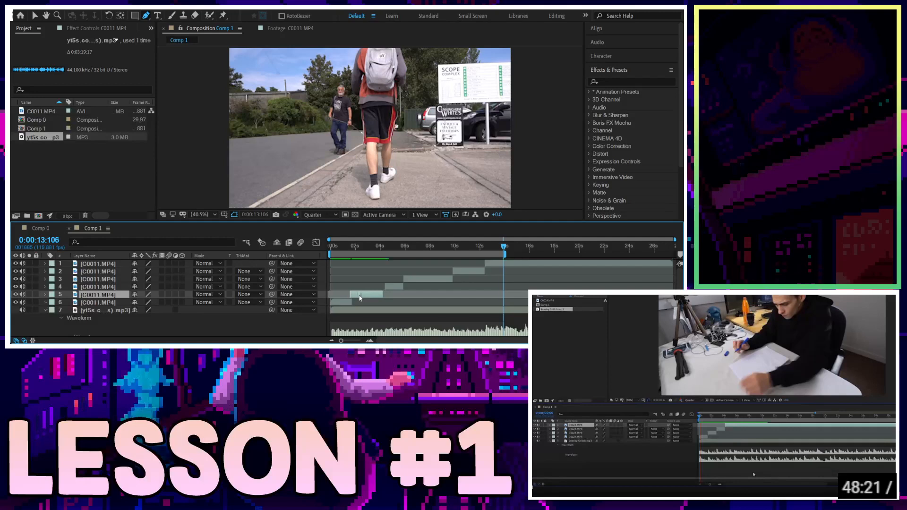
pyautogui.moveTo(387, 286); pyautogui.dragTo(416, 280)
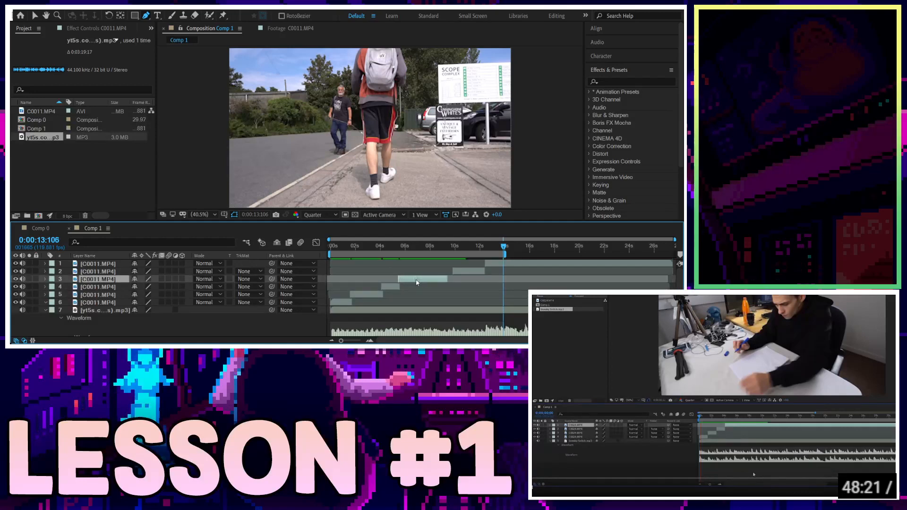
pyautogui.click(465, 273)
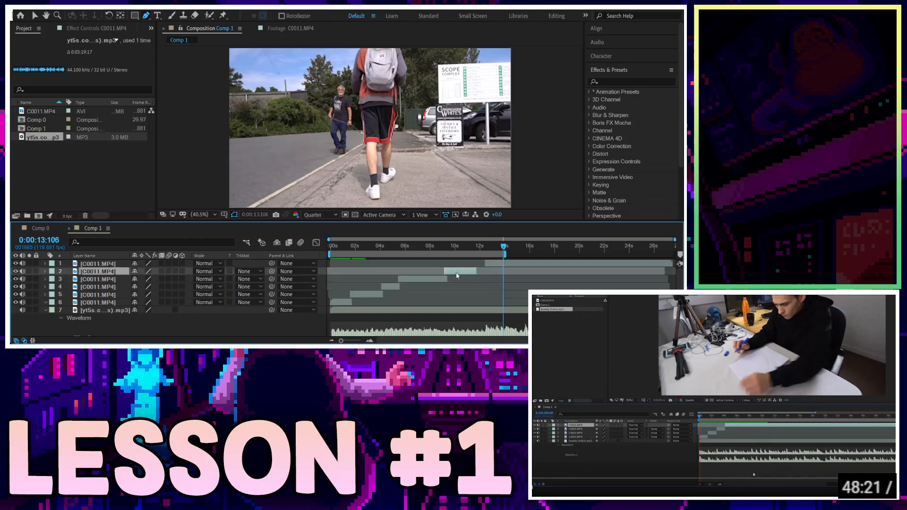
pyautogui.moveTo(489, 262); pyautogui.dragTo(481, 262)
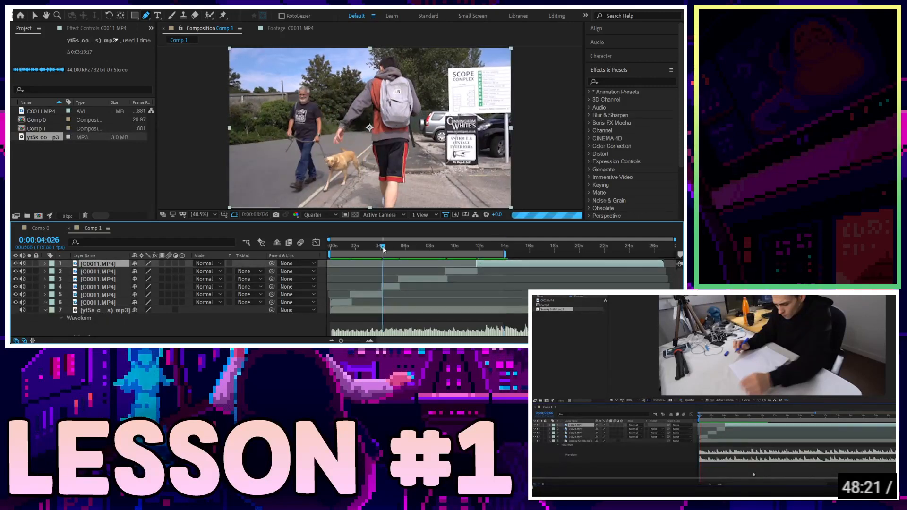
# Replay from the start, then undo the clip shifts and splits.
pyautogui.press('Home')
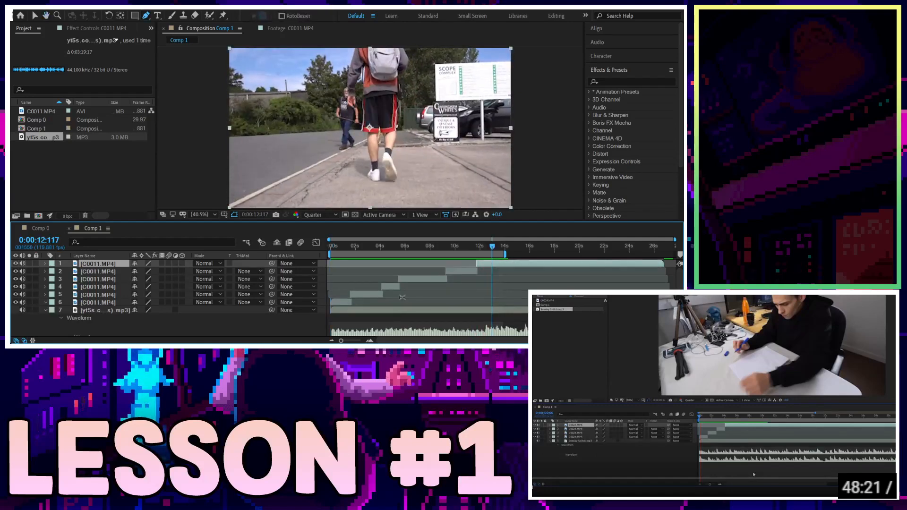
pyautogui.click(489, 247)
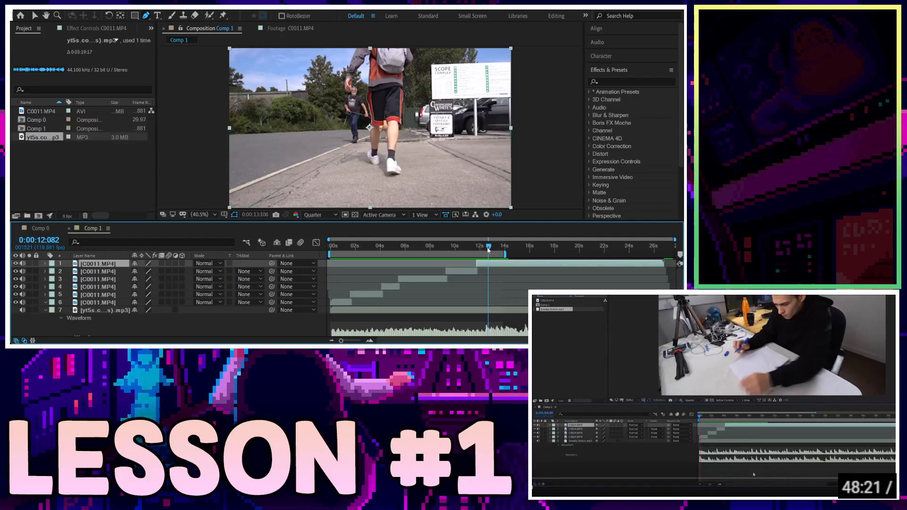
pyautogui.hotkey('ctrl', 'z')
pyautogui.hotkey('ctrl', 'z')
pyautogui.hotkey('ctrl', 'z')
pyautogui.hotkey('ctrl', 'z')
pyautogui.hotkey('ctrl', 'z')
pyautogui.hotkey('ctrl', 'z')
pyautogui.hotkey('ctrl', 'z')
pyautogui.hotkey('ctrl', 'z')
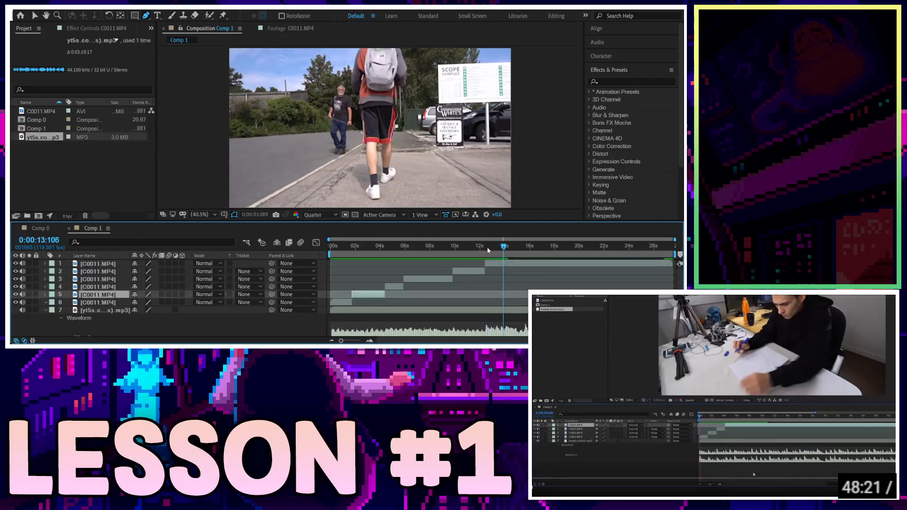
pyautogui.hotkey('ctrl', 'z')
pyautogui.hotkey('ctrl', 'z')
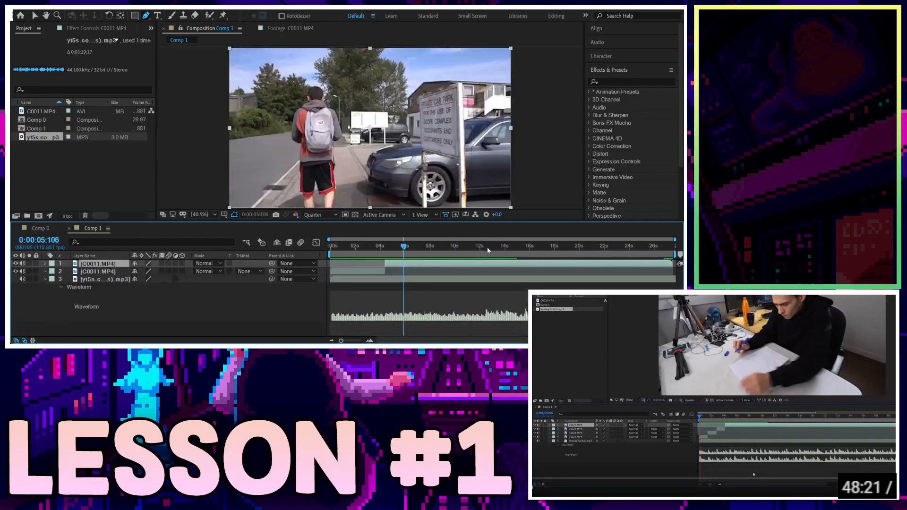
pyautogui.click(488, 249)
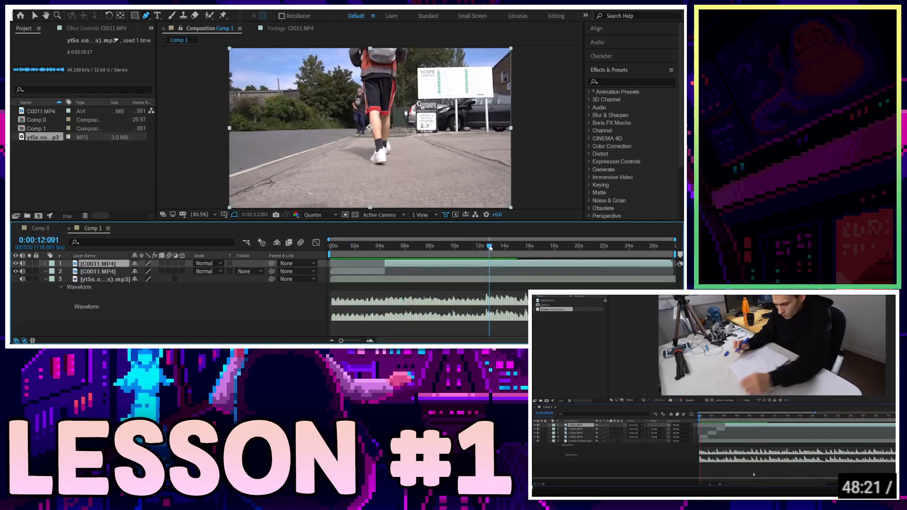
pyautogui.hotkey('ctrl', 'shift', 'd')
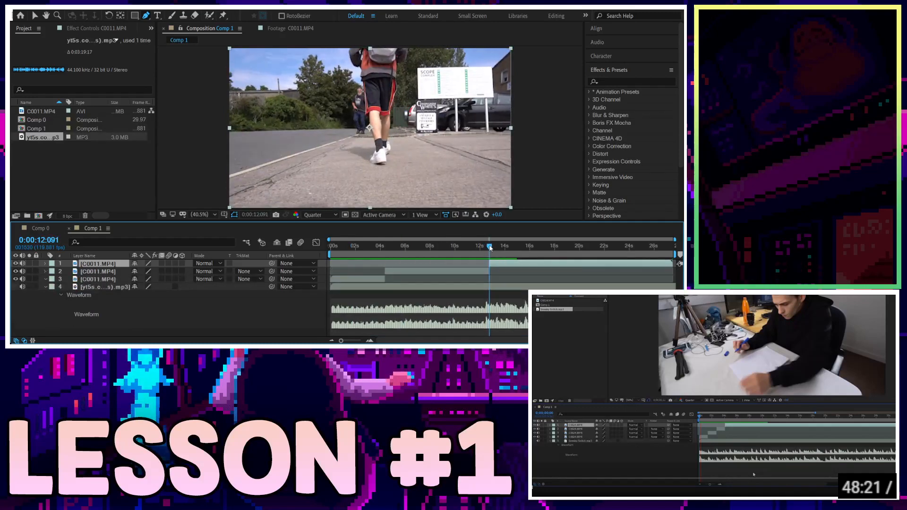
pyautogui.moveTo(498, 265); pyautogui.dragTo(493, 267)
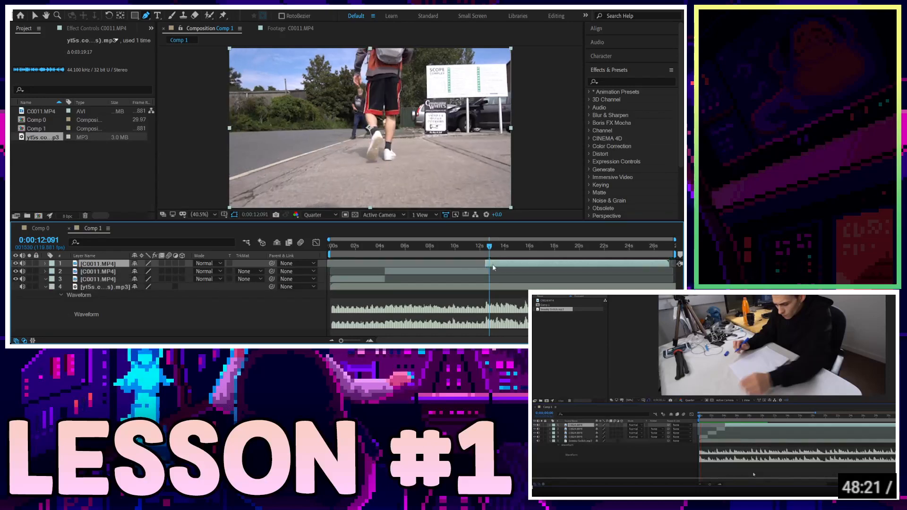
pyautogui.click(481, 249)
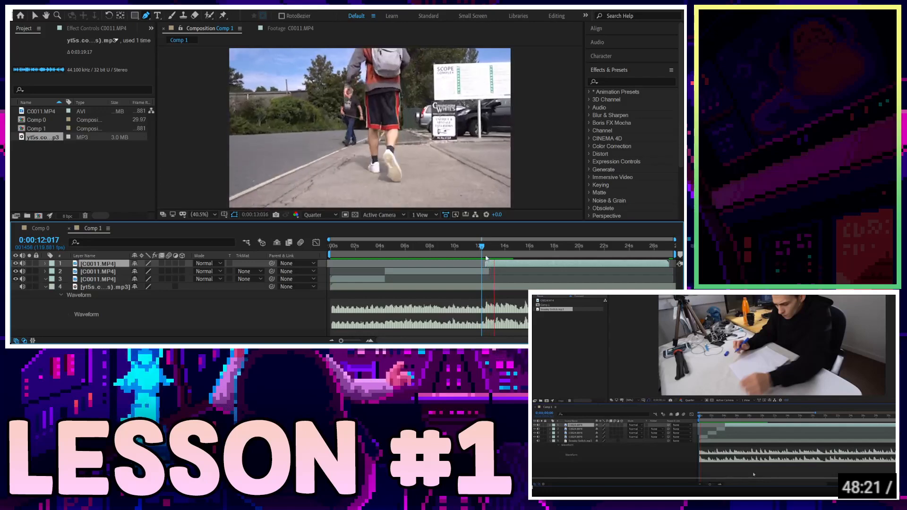
pyautogui.click(503, 249)
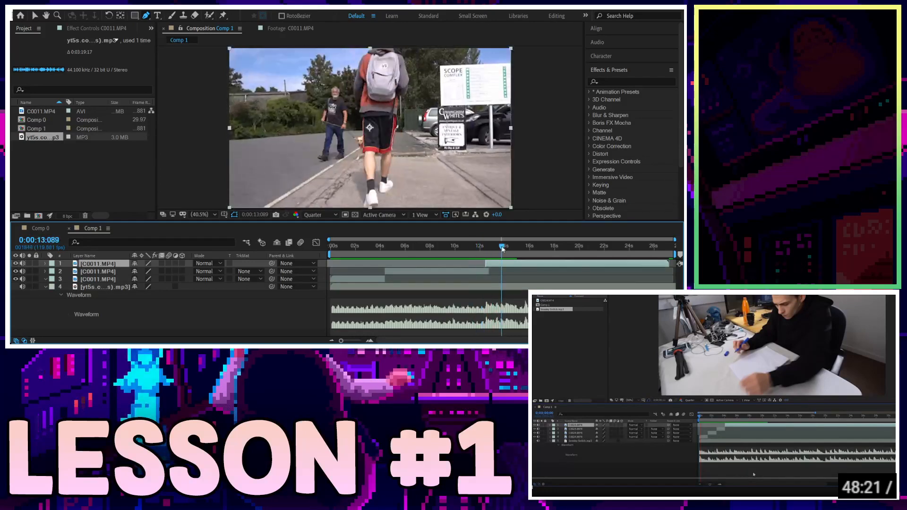
pyautogui.click(476, 249)
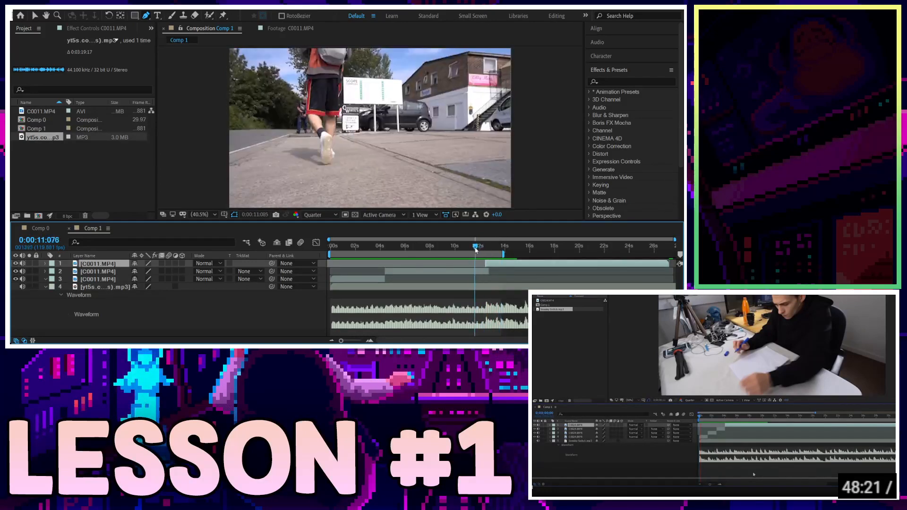
pyautogui.press('space')
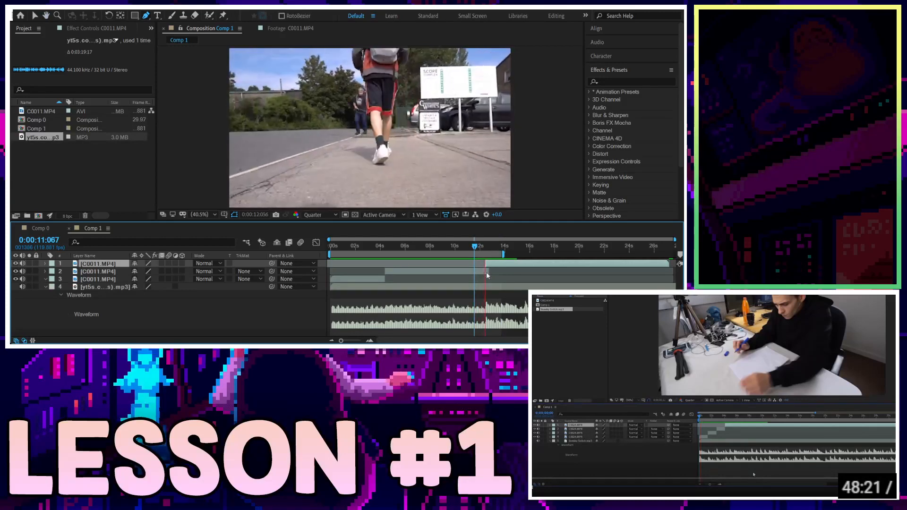
pyautogui.click(478, 249)
pyautogui.press('space')
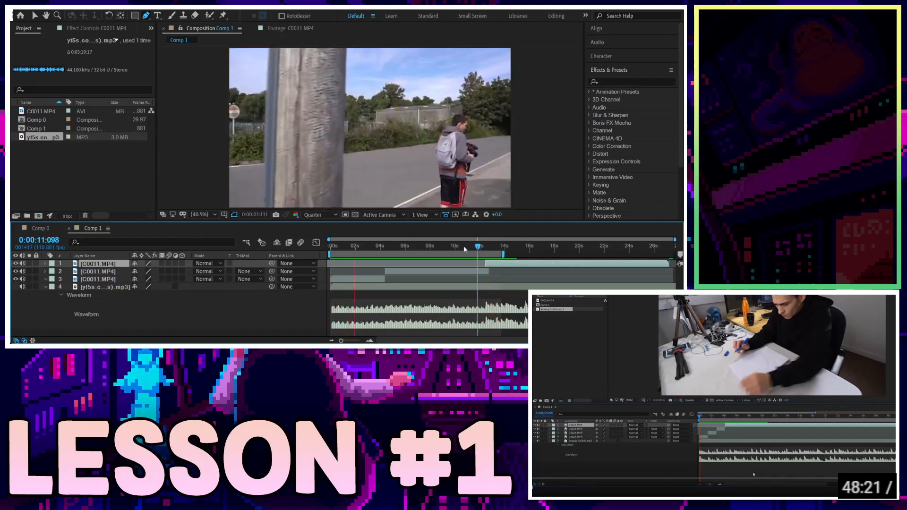
pyautogui.press('space')
pyautogui.moveTo(380, 246); pyautogui.dragTo(385, 249)
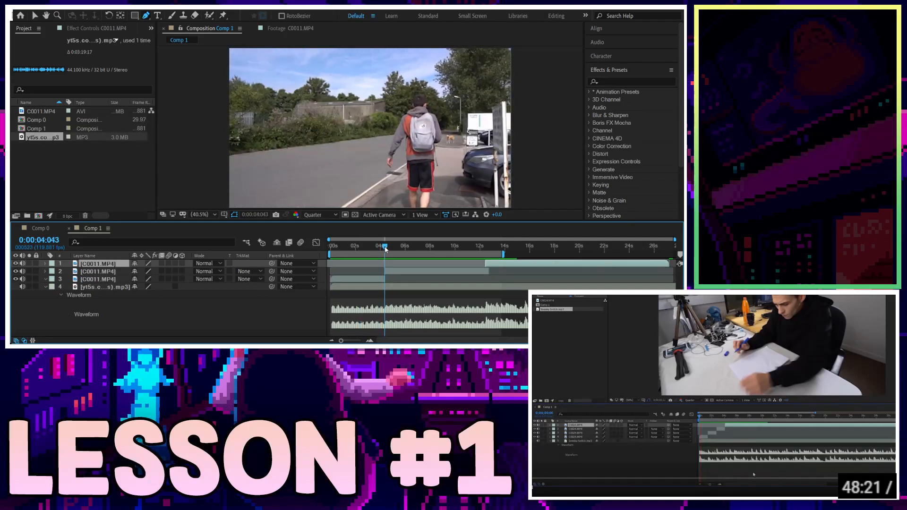
pyautogui.hotkey('ctrl', 'shift', 'a')
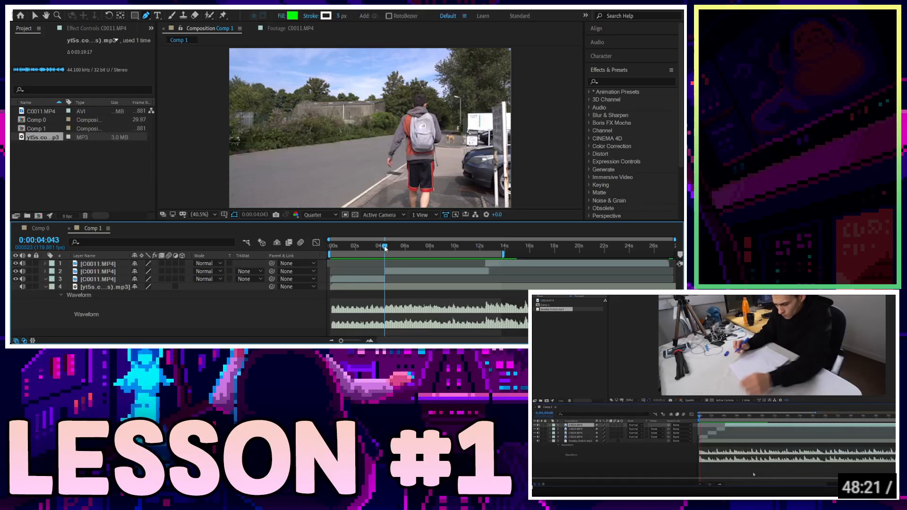
# Undo an accidental split and select layer 2.
pyautogui.hotkey('ctrl', 'shift', 'd')
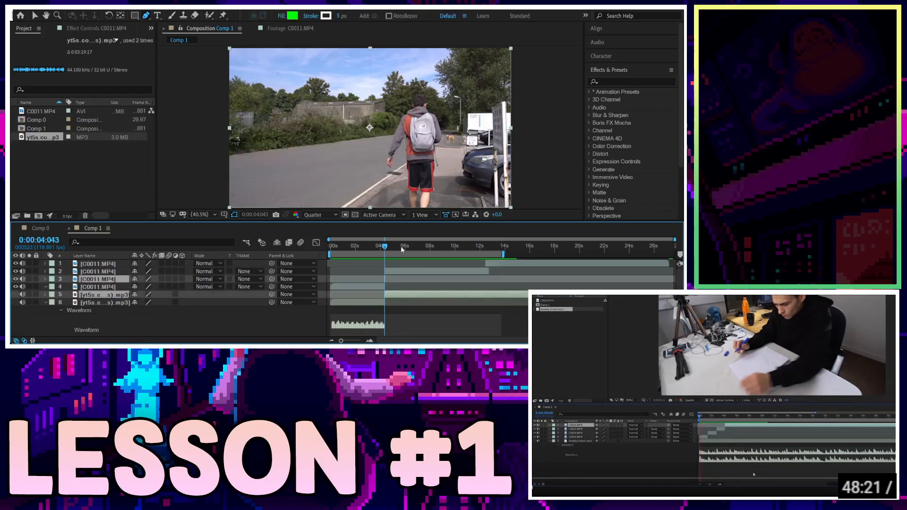
pyautogui.hotkey('ctrl', 'z')
pyautogui.hotkey('ctrl', 'Down')
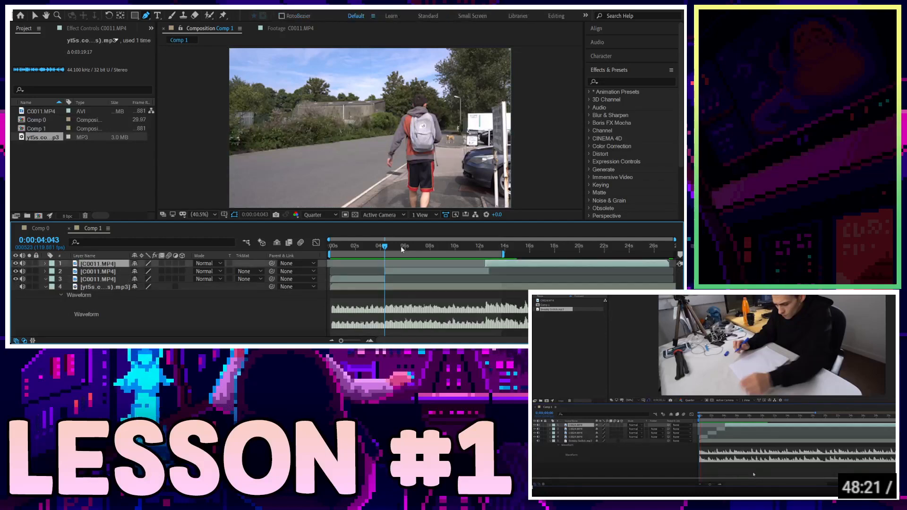
pyautogui.hotkey('ctrl', 'Down')
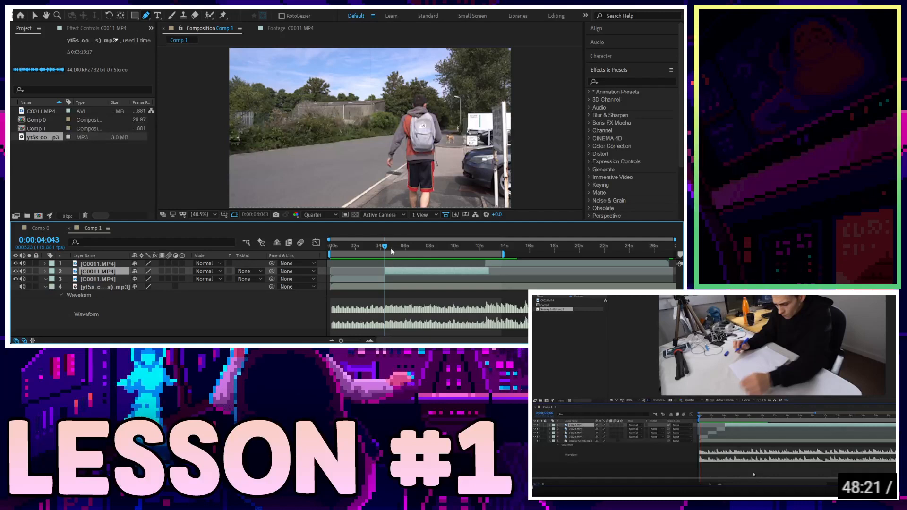
# Split layer 2 at 0:00:05:106 and again at 0:00:09:094.
pyautogui.click(404, 248)
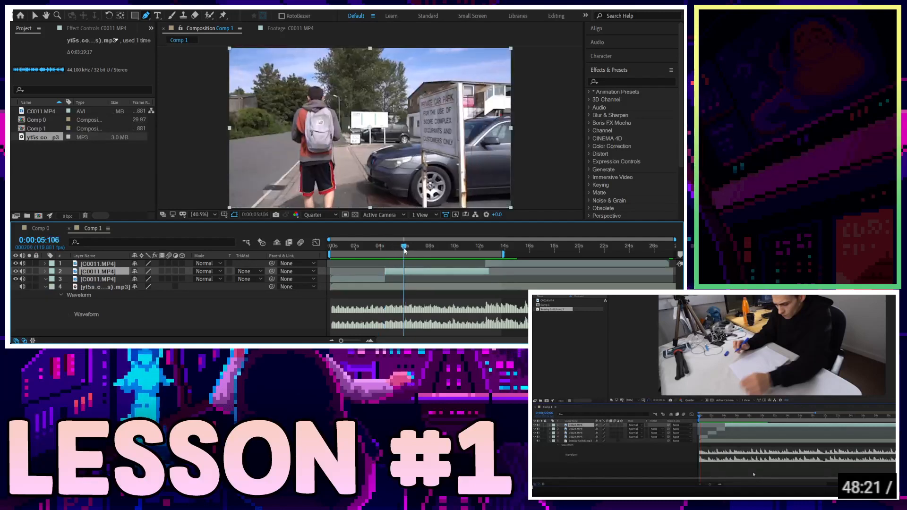
pyautogui.hotkey('ctrl', 'shift', 'd')
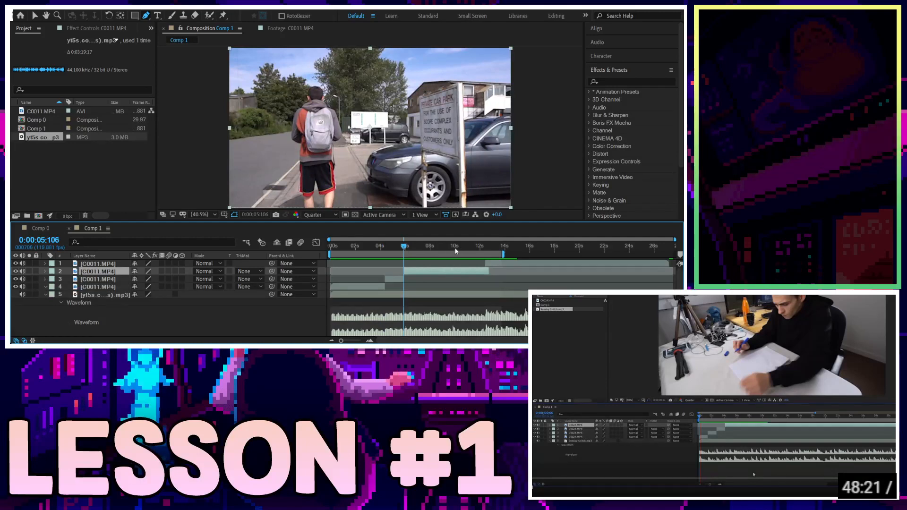
pyautogui.moveTo(449, 251); pyautogui.dragTo(442, 251)
pyautogui.click(452, 251)
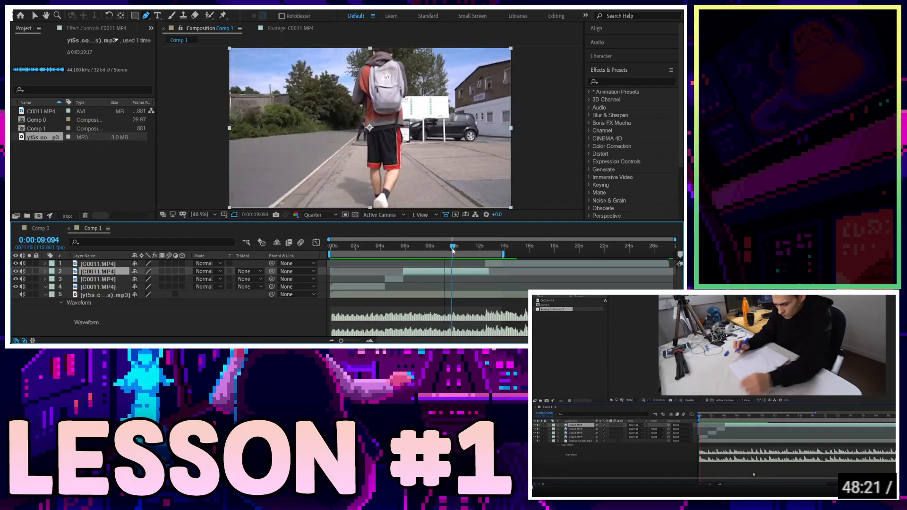
pyautogui.hotkey('ctrl', 'shift', 'd')
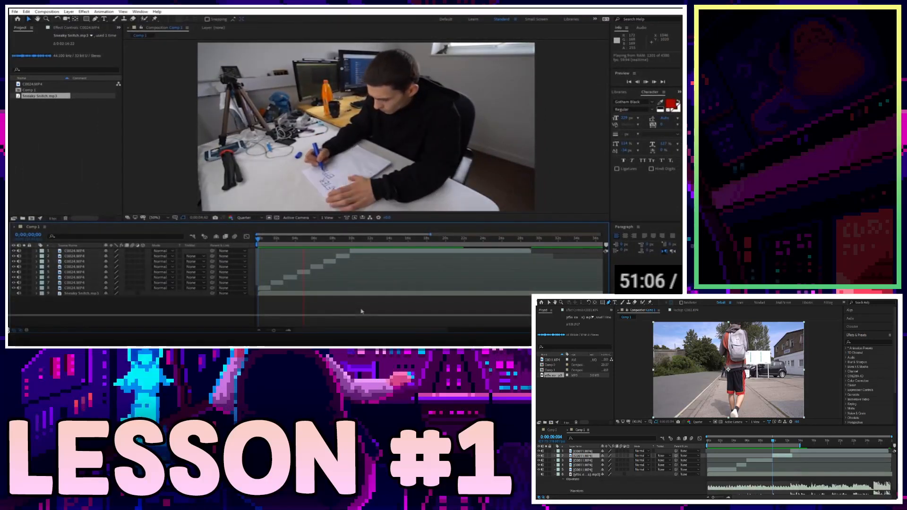
# Seek the tutorial video back and forward, then resume its playback.
pyautogui.press('Left')
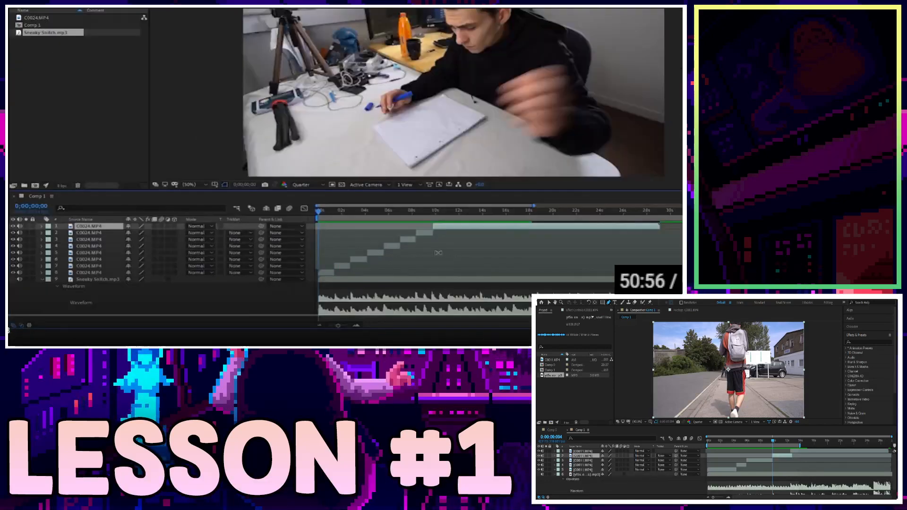
pyautogui.press('Right')
pyautogui.press('Right')
pyautogui.press('Right')
pyautogui.press('Right')
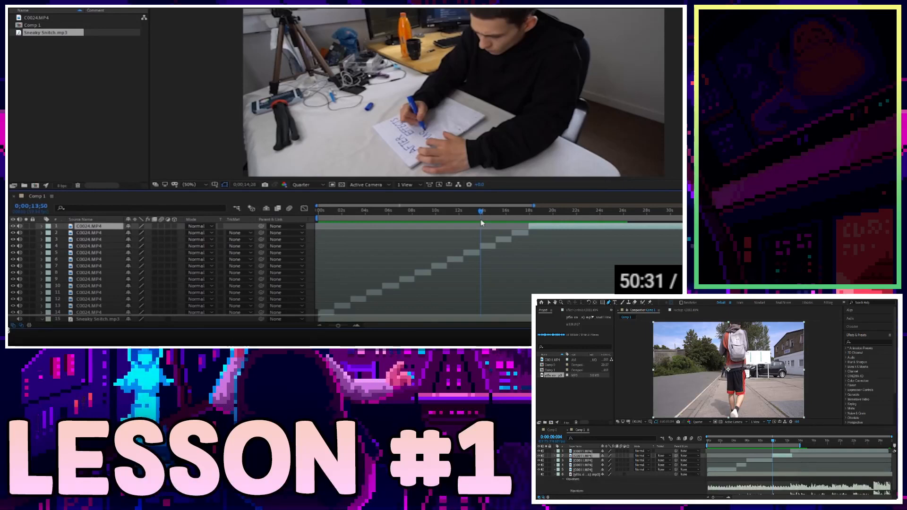
pyautogui.moveTo(481, 221); pyautogui.dragTo(242, 232)
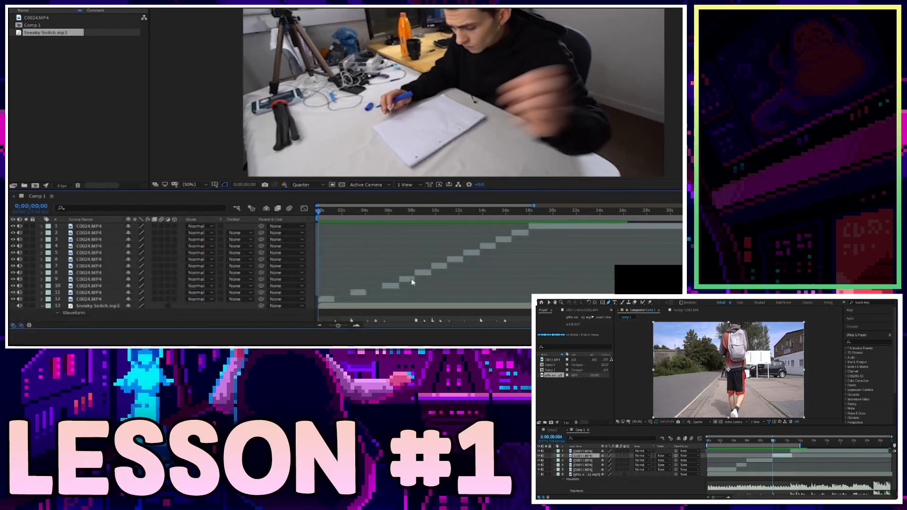
# Delete two layers and rearrange the remaining layers in the Comp 1 timeline.
pyautogui.click(475, 254)
pyautogui.press('Delete')
pyautogui.click(502, 240)
pyautogui.press('Delete')
pyautogui.click(543, 228)
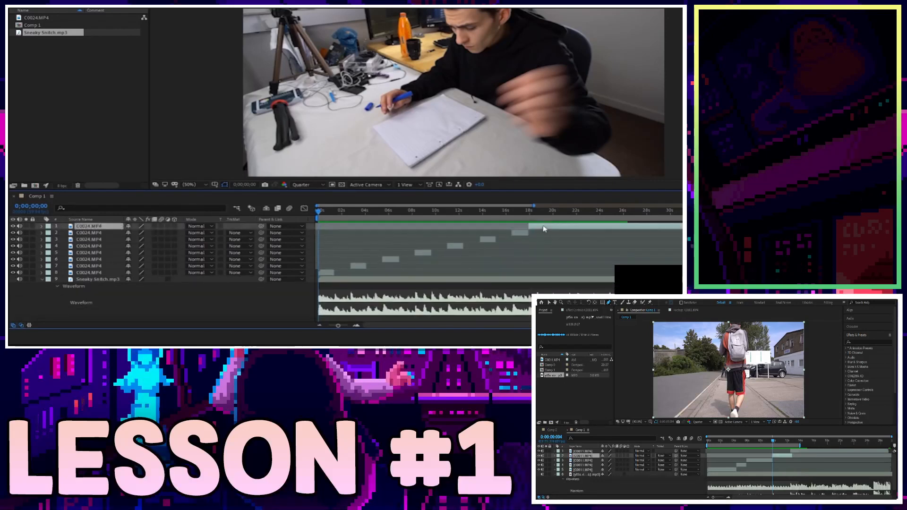
pyautogui.keyDown('shift'); pyautogui.click(356, 266); pyautogui.keyUp('shift')
pyautogui.moveTo(358, 267); pyautogui.dragTo(387, 255)
pyautogui.click(354, 279)
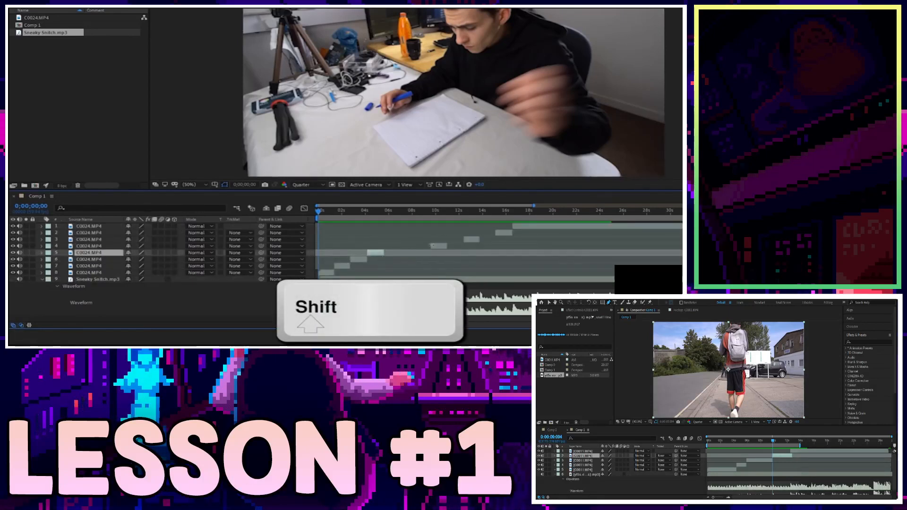
# Slide four layer bars earlier to re-stagger the clips, then pause the tutorial.
pyautogui.moveTo(439, 246); pyautogui.dragTo(392, 246)
pyautogui.moveTo(475, 240); pyautogui.dragTo(411, 239)
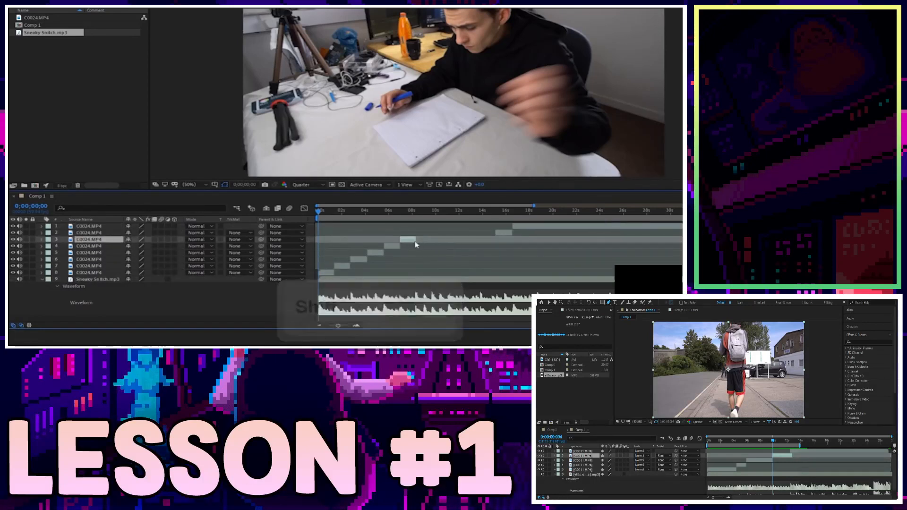
pyautogui.moveTo(496, 235); pyautogui.dragTo(415, 234)
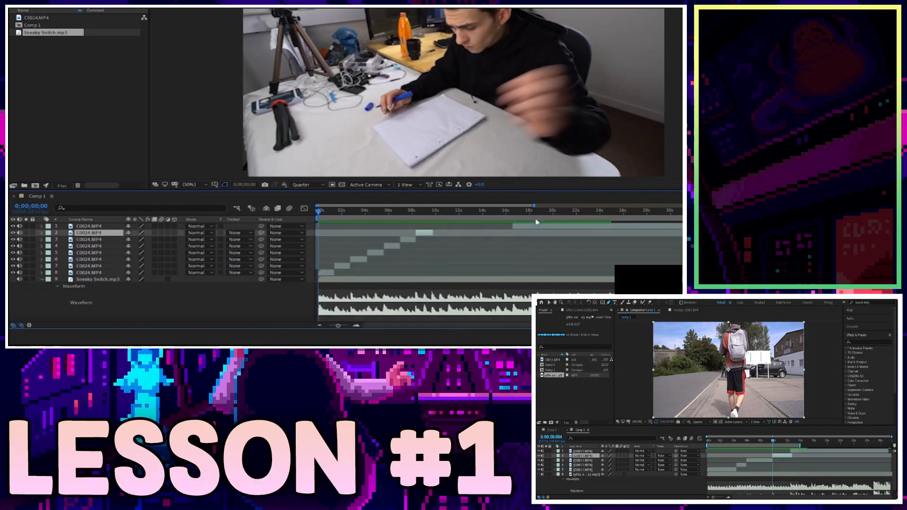
pyautogui.moveTo(515, 226); pyautogui.dragTo(435, 226)
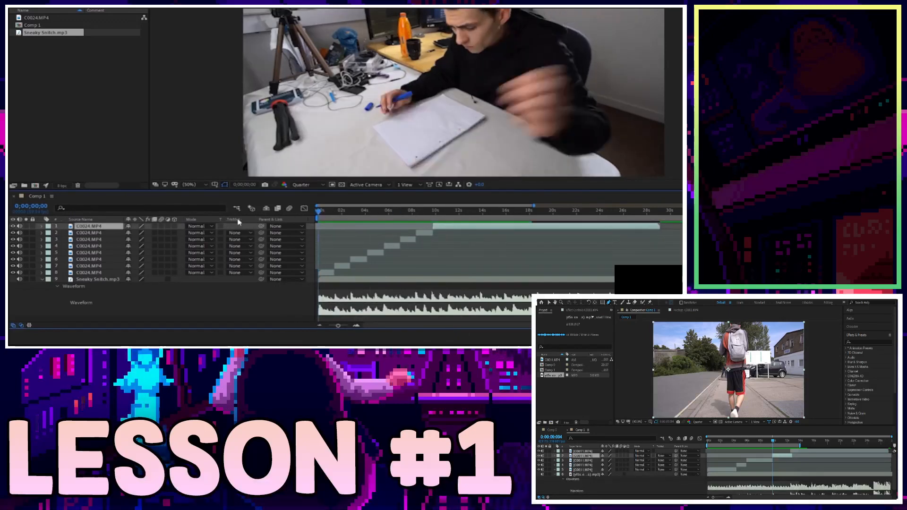
pyautogui.press('space')
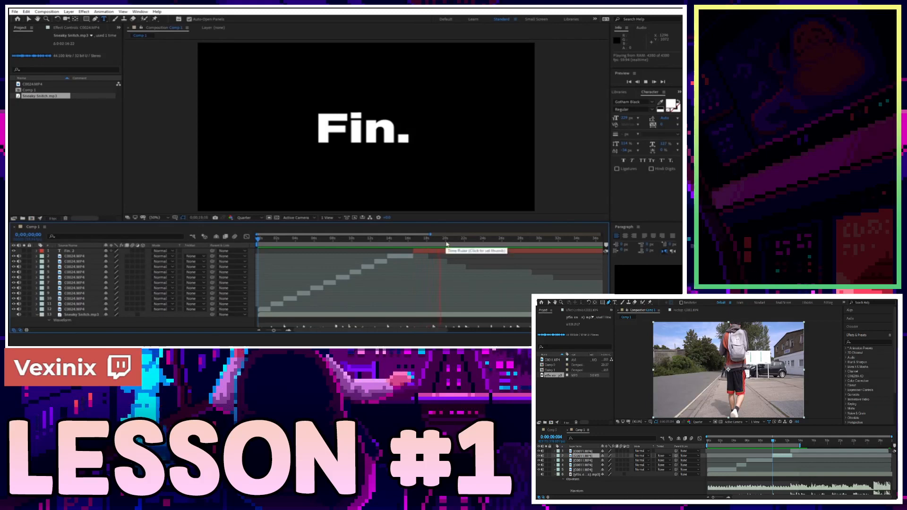
# Split the Fin. title layer just before 21 seconds and end the work area there.
pyautogui.scroll(-2, 483, 271)
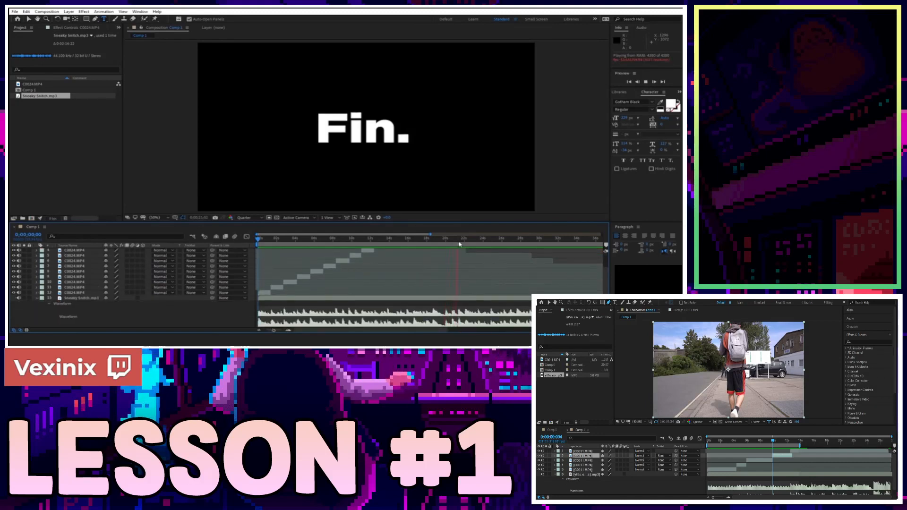
pyautogui.moveTo(454, 245); pyautogui.dragTo(453, 245)
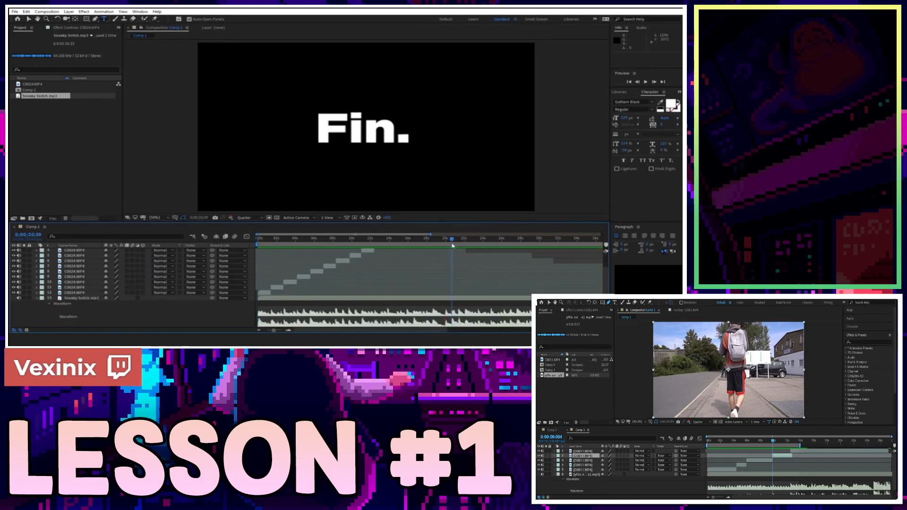
pyautogui.hotkey('ctrl', 'shift', 'd')
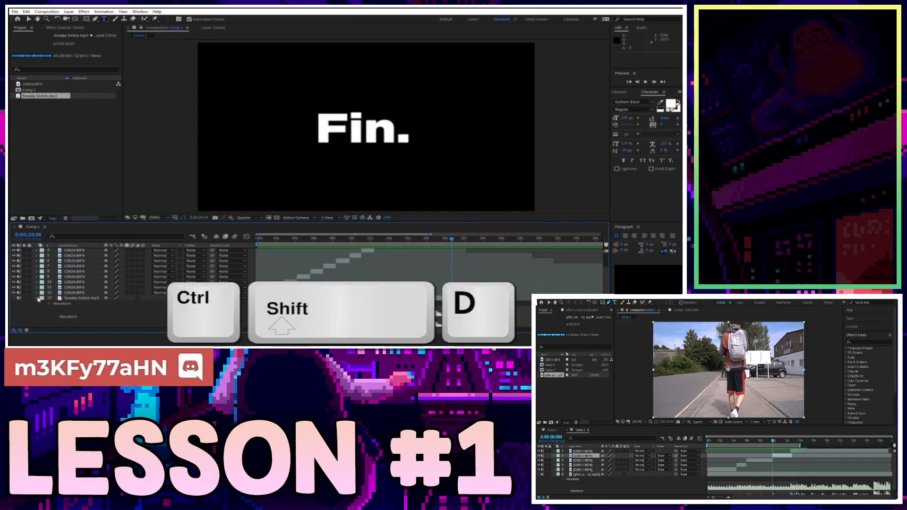
pyautogui.click(37, 298)
pyautogui.press('n')
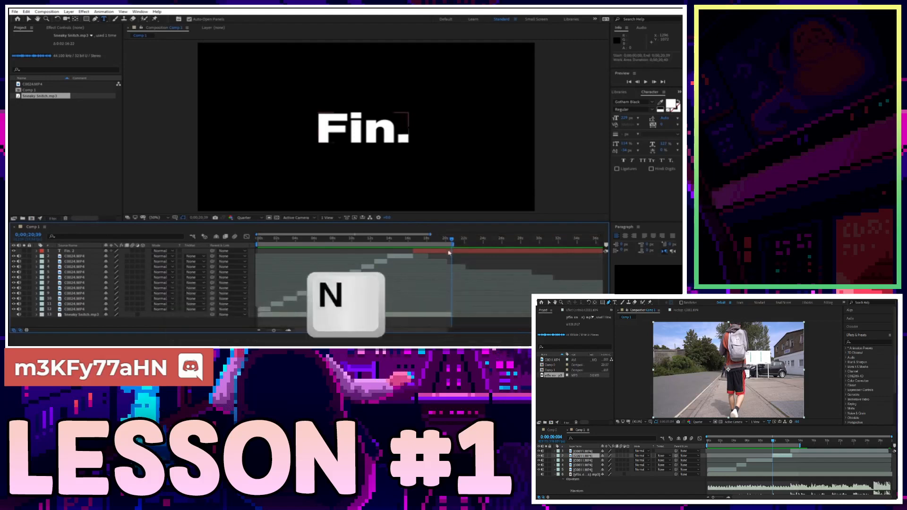
# Return to the start, jump to about 11 seconds, and select the Sneaky Snitch.mp3 layer.
pyautogui.moveTo(392, 243); pyautogui.dragTo(326, 242)
pyautogui.click(368, 239)
pyautogui.click(368, 315)
pyautogui.press('l')
pyautogui.press('l')
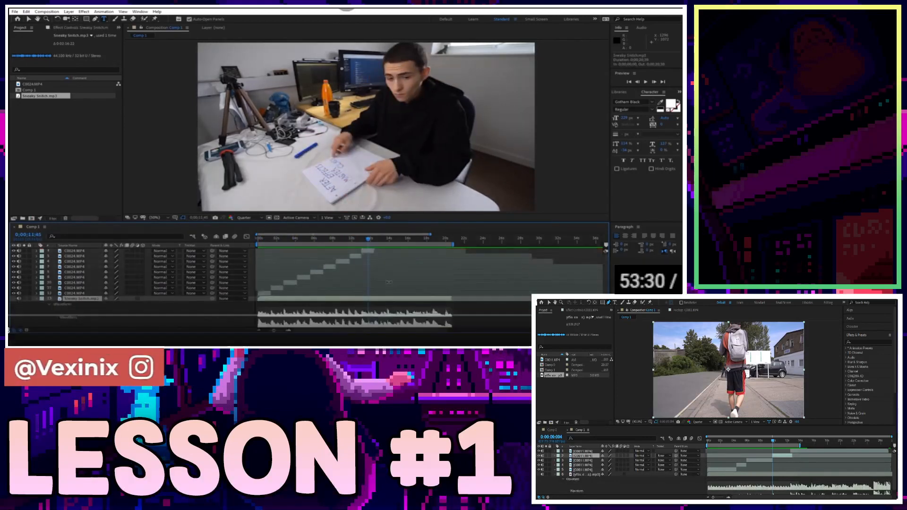
pyautogui.click(336, 236)
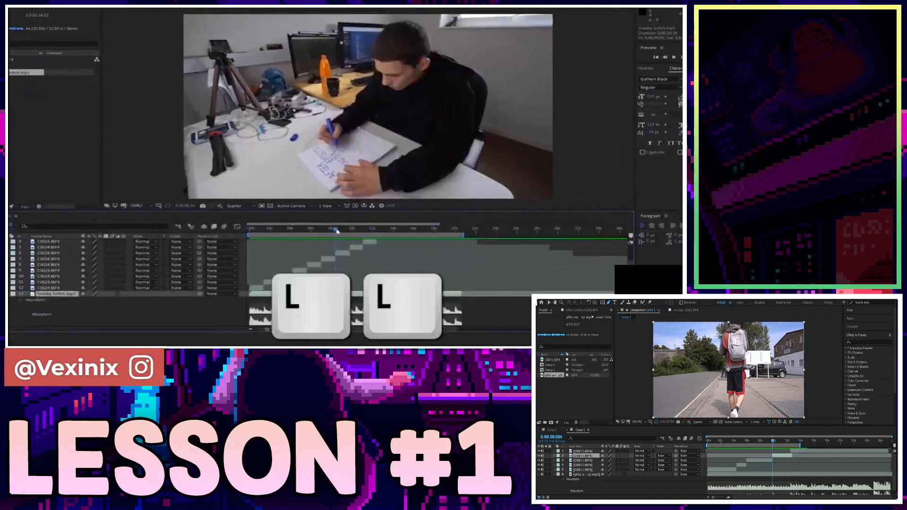
pyautogui.moveTo(338, 227); pyautogui.dragTo(199, 231)
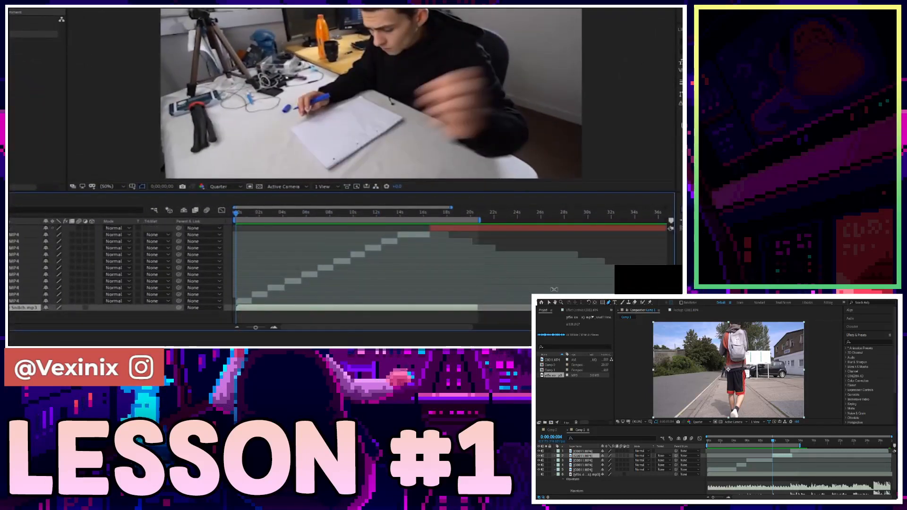
pyautogui.click(553, 289)
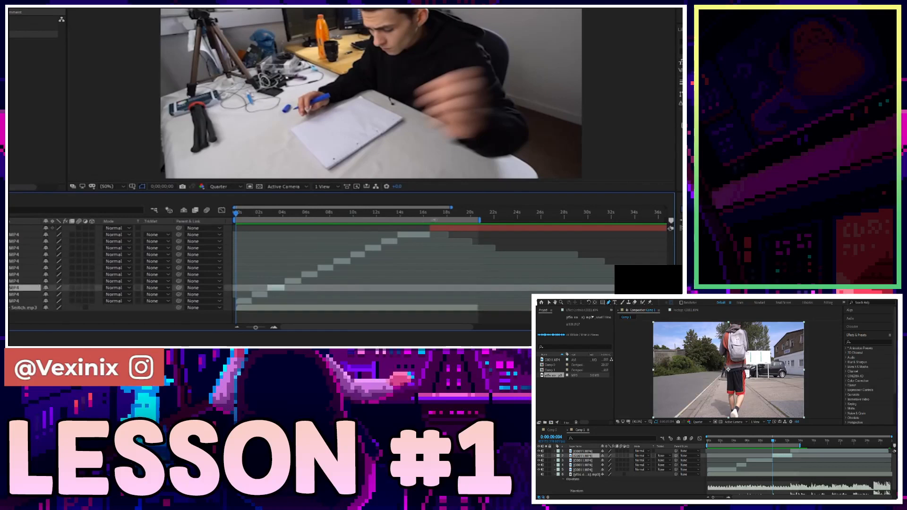
pyautogui.click(432, 216)
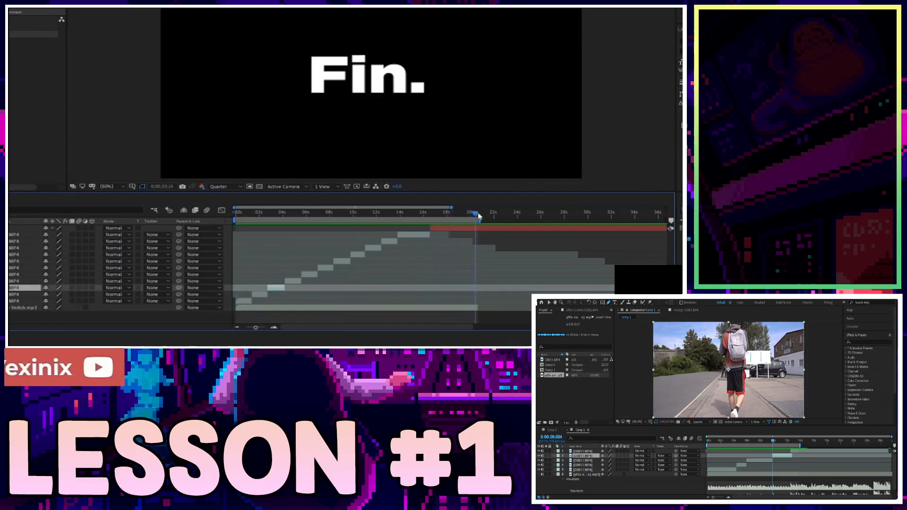
pyautogui.press('Home')
pyautogui.hotkey('ctrl', 'shift', 'a')
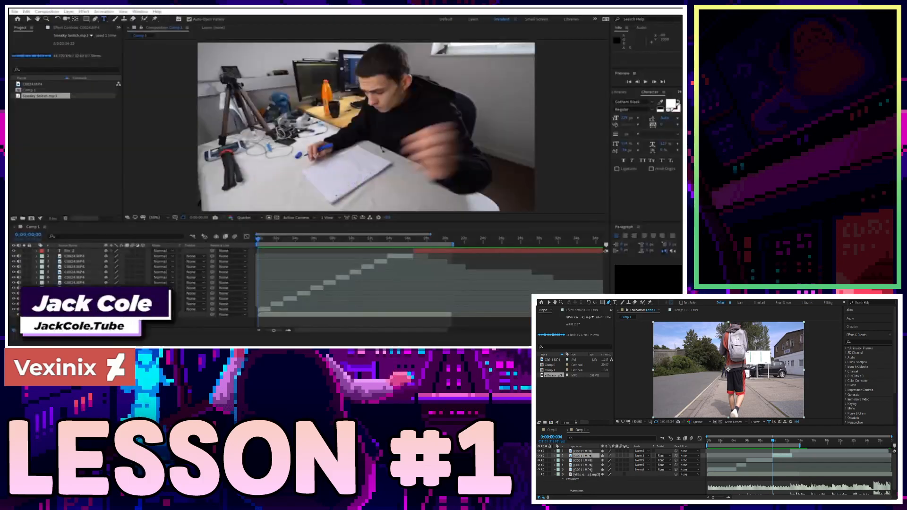
pyautogui.click(76, 139)
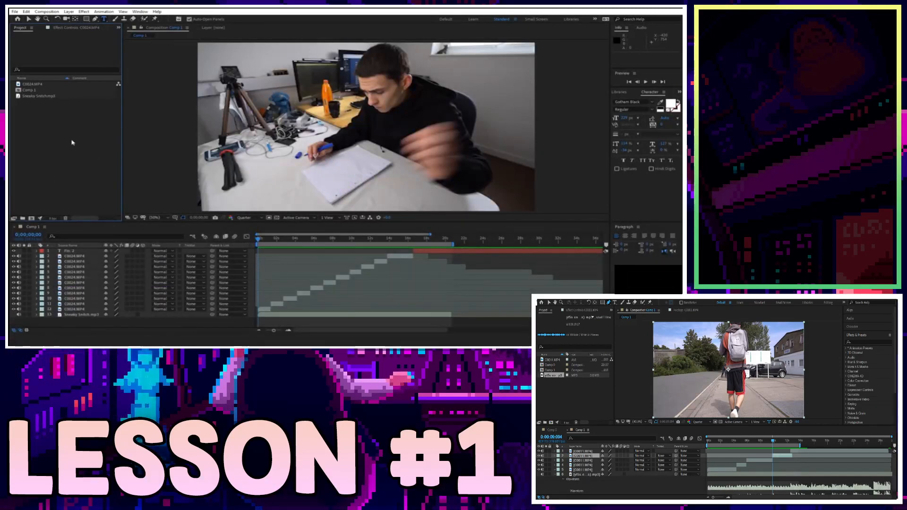
pyautogui.moveTo(74, 149); pyautogui.dragTo(35, 67)
pyautogui.click(47, 104)
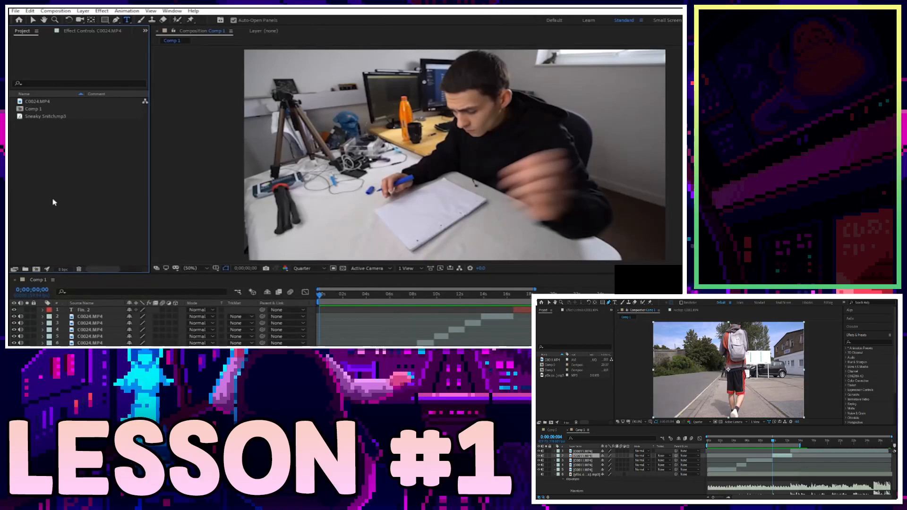
# Create three project folders named Footage, Compositions and Audio.
pyautogui.click(24, 269)
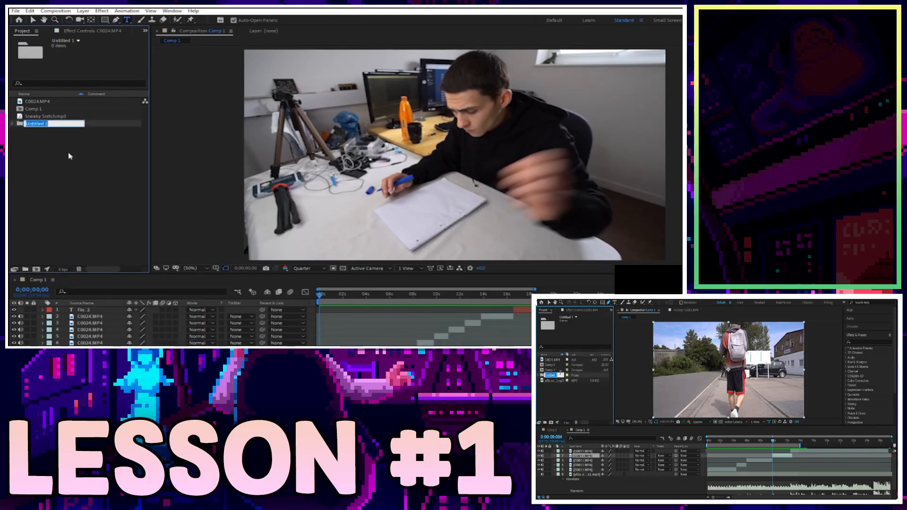
pyautogui.write('Footage')
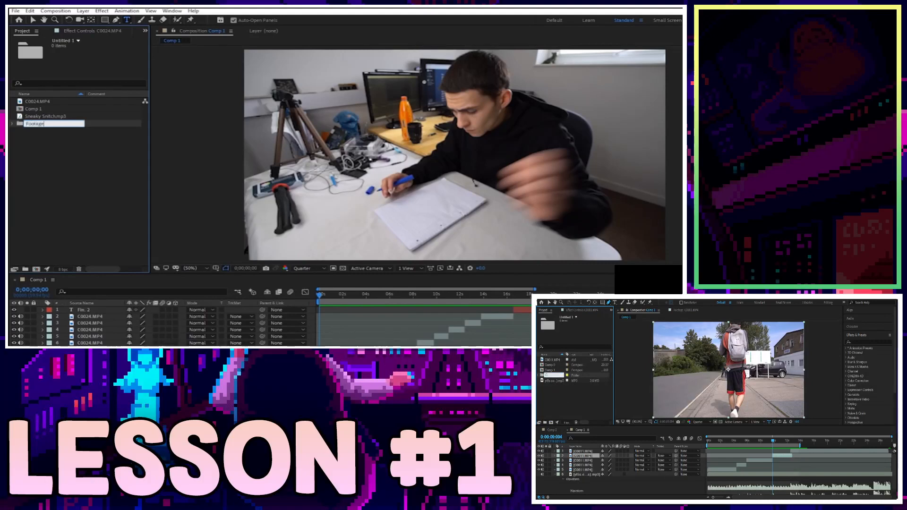
pyautogui.click(72, 161)
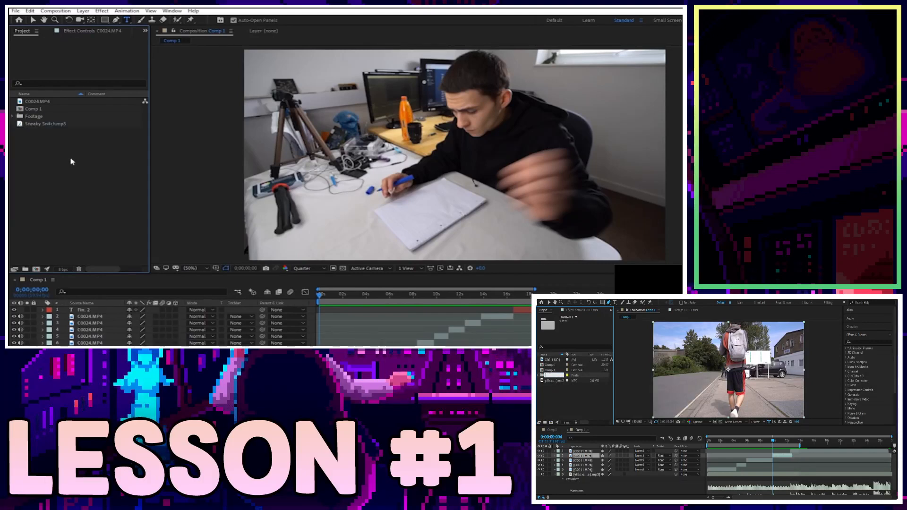
pyautogui.click(26, 270)
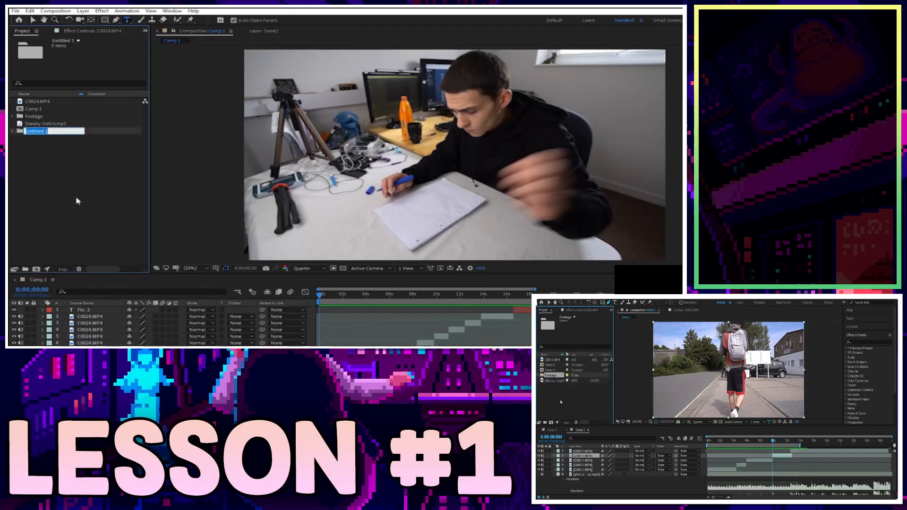
pyautogui.write('Compositions')
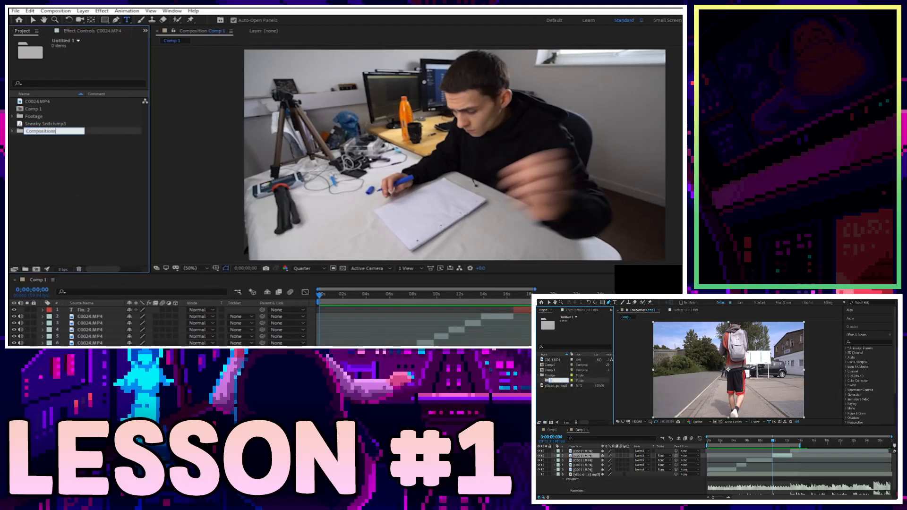
pyautogui.click(77, 198)
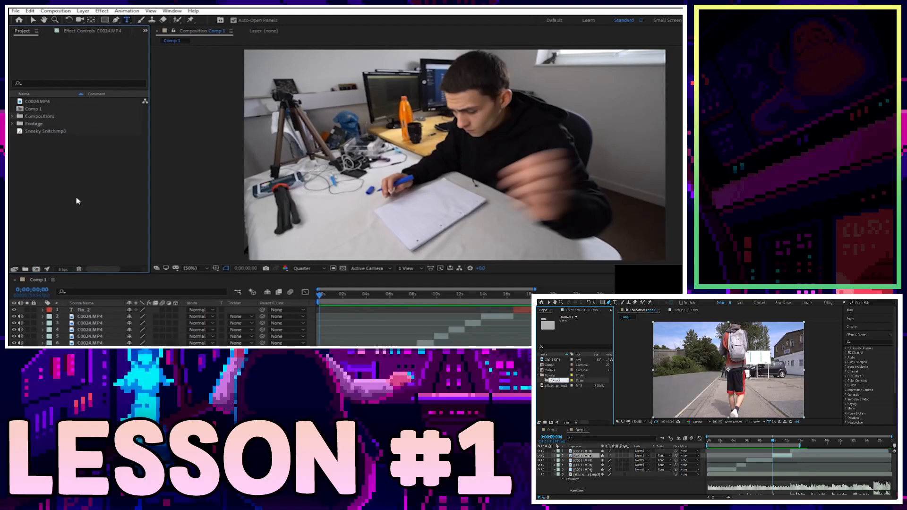
pyautogui.click(25, 268)
pyautogui.write('Audio')
pyautogui.press('Return')
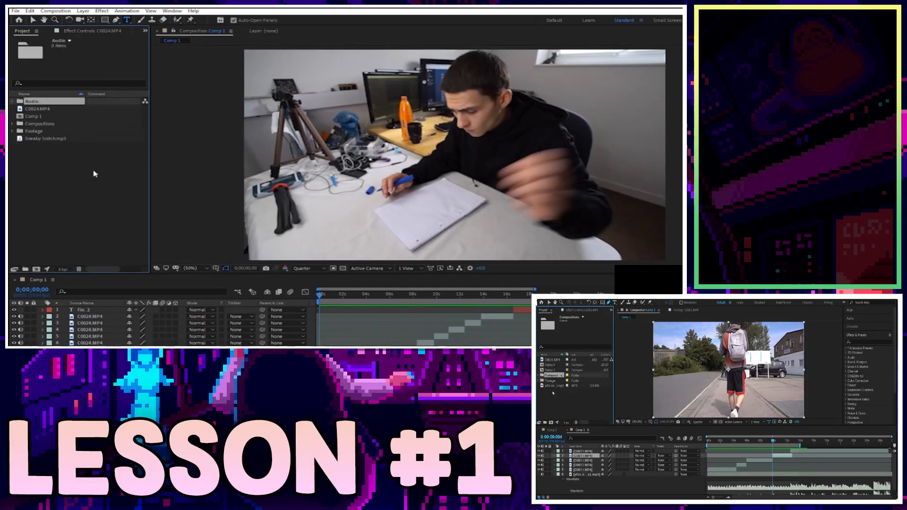
# Click through the Audio and Compositions folders, then clear the selection.
pyautogui.click(94, 174)
pyautogui.click(46, 103)
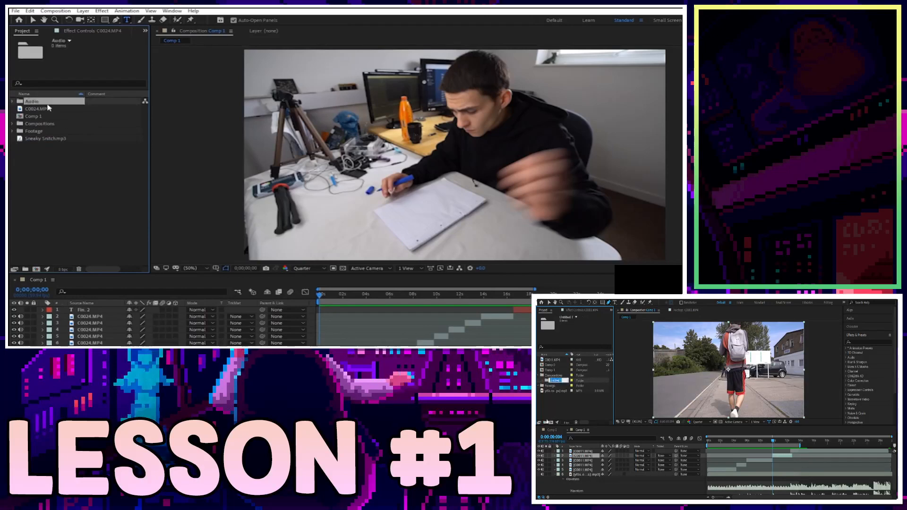
pyautogui.click(43, 132)
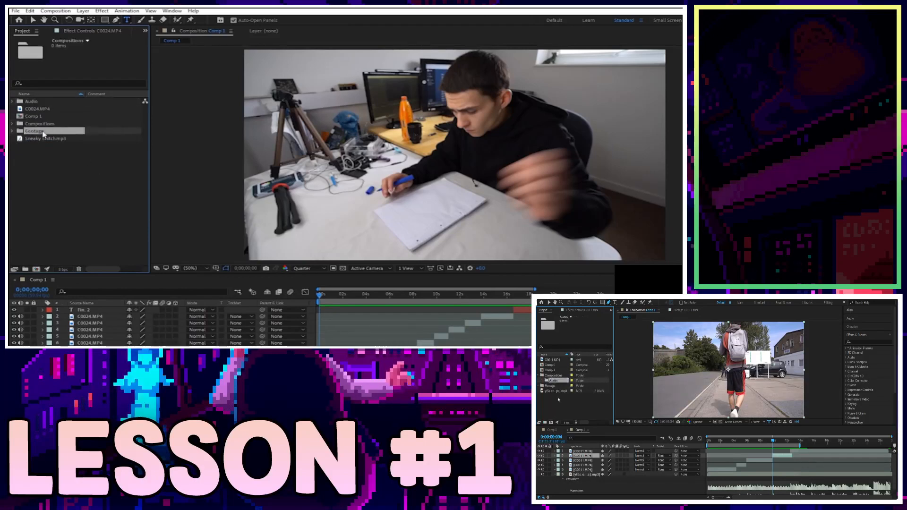
pyautogui.click(44, 156)
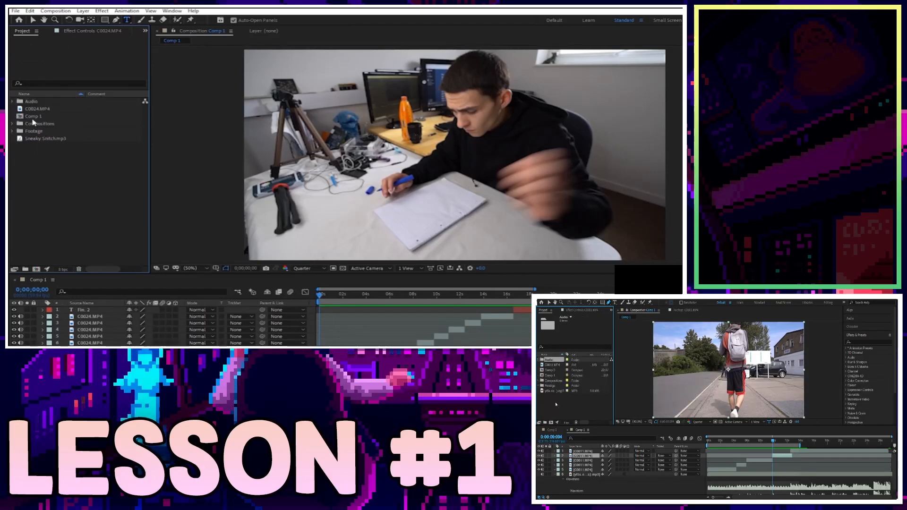
# Rename the Compositions folder to 'Comps'.
pyautogui.click(48, 124)
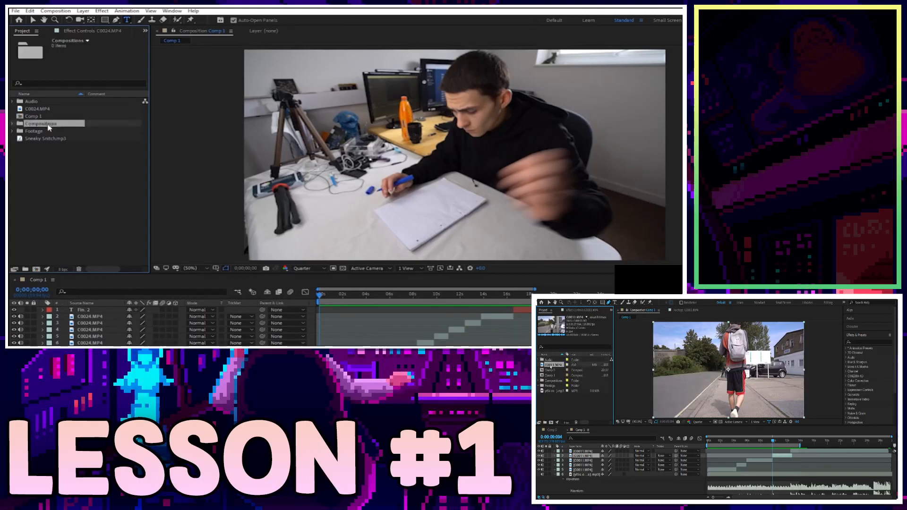
pyautogui.rightClick(59, 126)
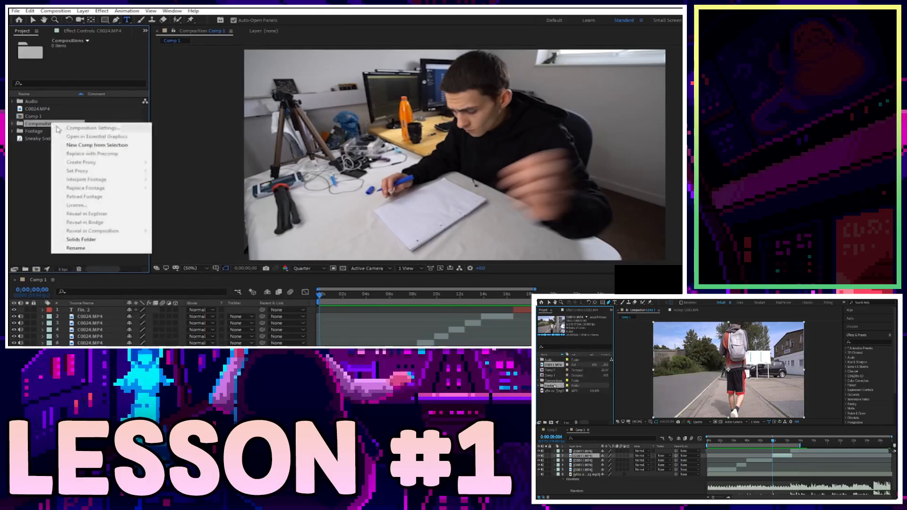
pyautogui.click(90, 249)
pyautogui.write('Com')
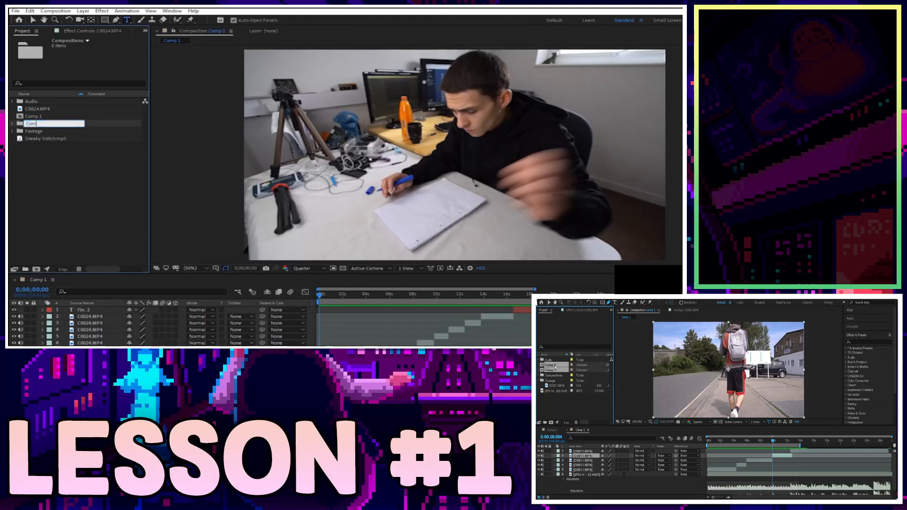
pyautogui.write('ps')
pyautogui.press('Return')
pyautogui.click(86, 157)
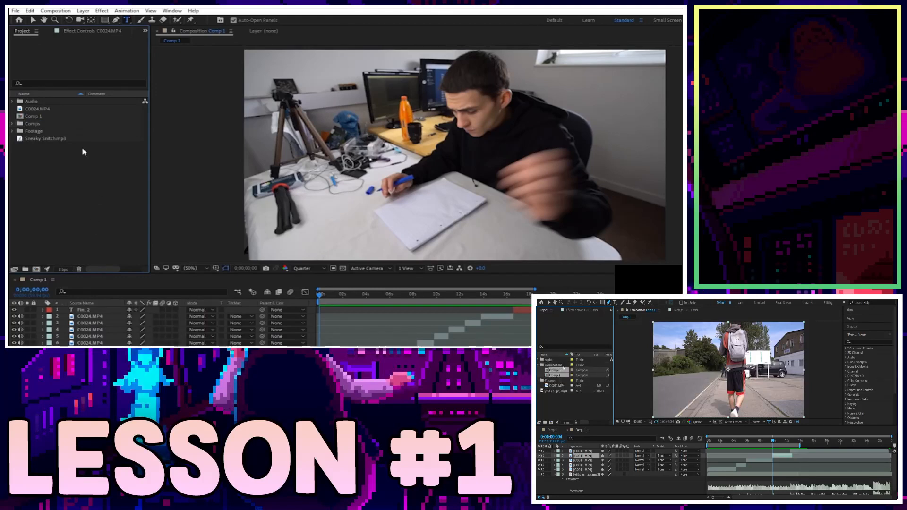
# Move C0024.MP4 into Footage, Sneaky Snitch.mp3 into Audio, and Comp 1 into Comps.
pyautogui.click(62, 131)
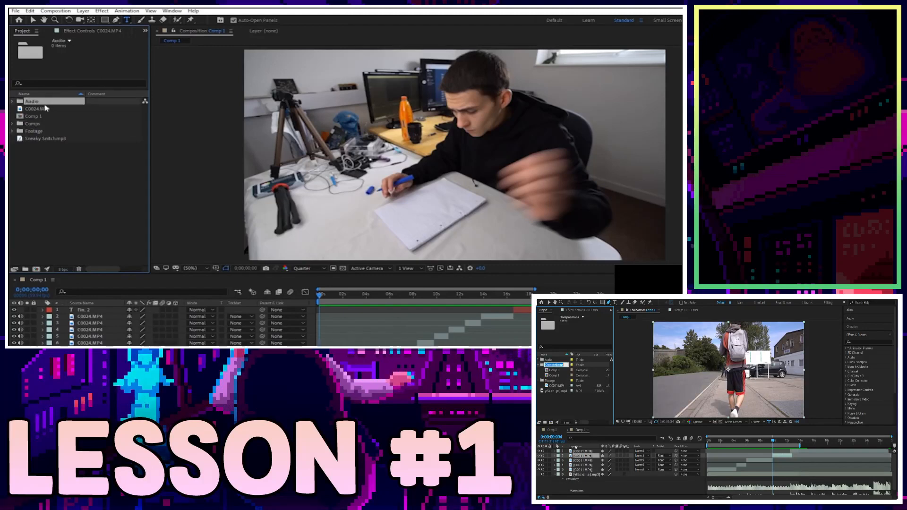
pyautogui.click(45, 109)
pyautogui.moveTo(51, 110); pyautogui.dragTo(28, 131)
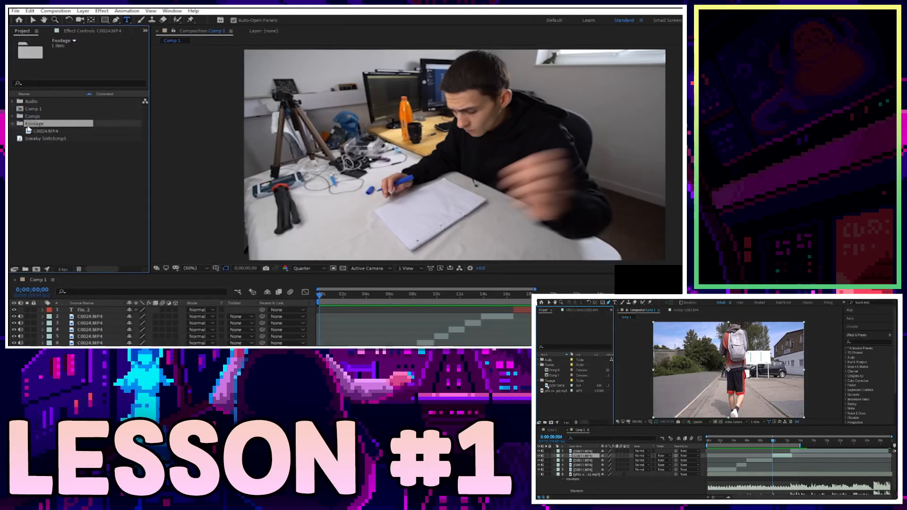
pyautogui.click(44, 139)
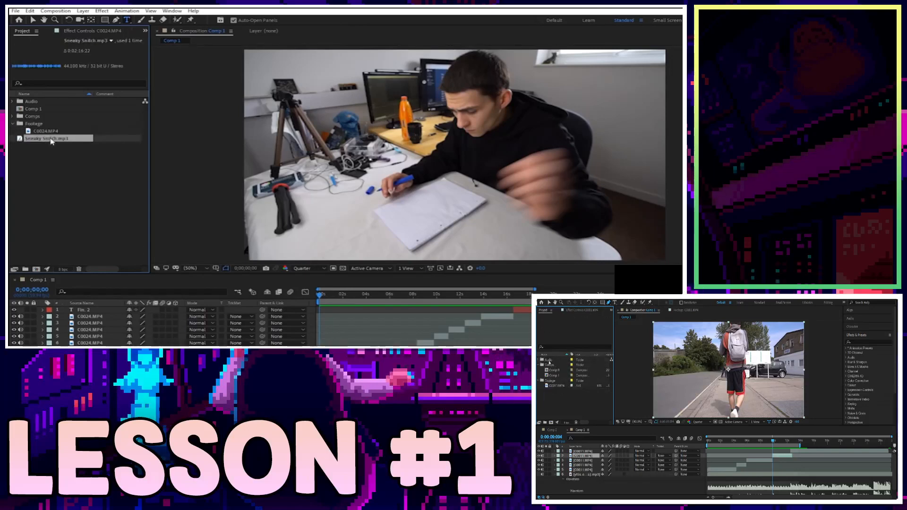
pyautogui.moveTo(51, 140); pyautogui.dragTo(33, 124)
pyautogui.click(43, 118)
pyautogui.click(58, 159)
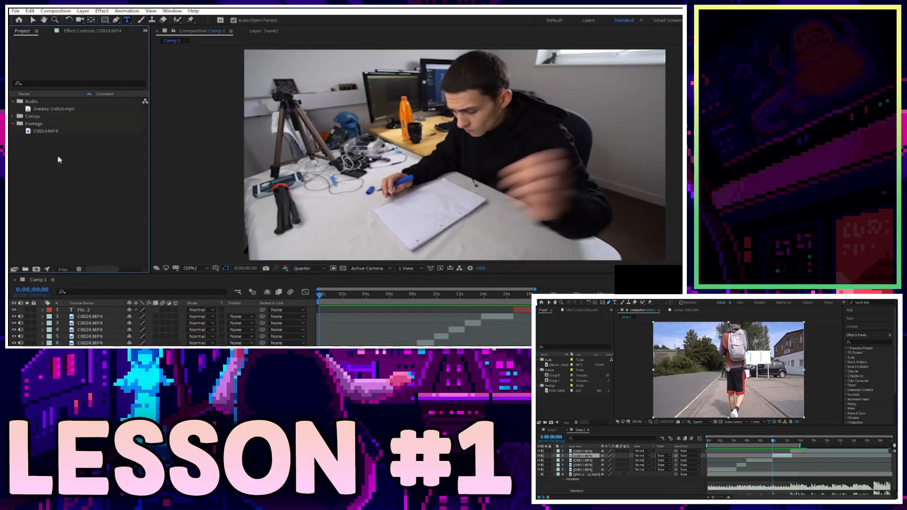
# Check each folder's contents, then collapse the Footage and Comps folders.
pyautogui.click(13, 116)
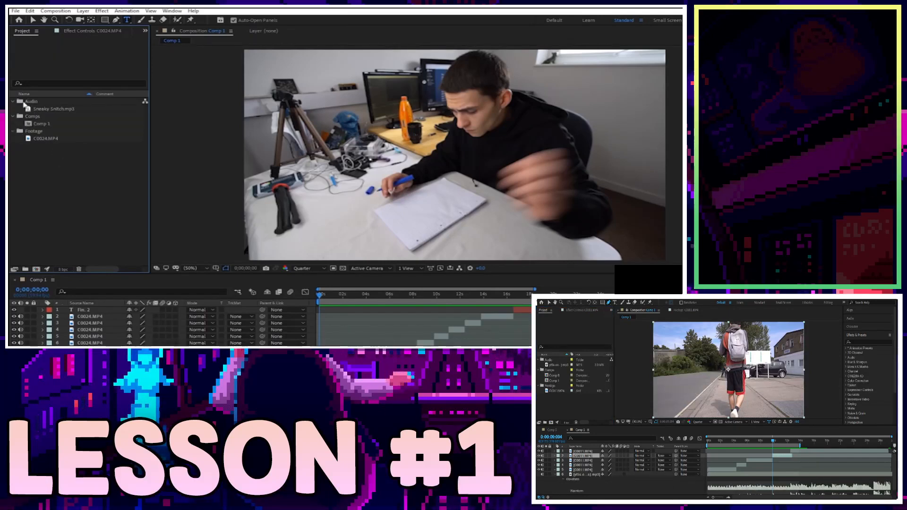
pyautogui.click(40, 117)
pyautogui.click(40, 131)
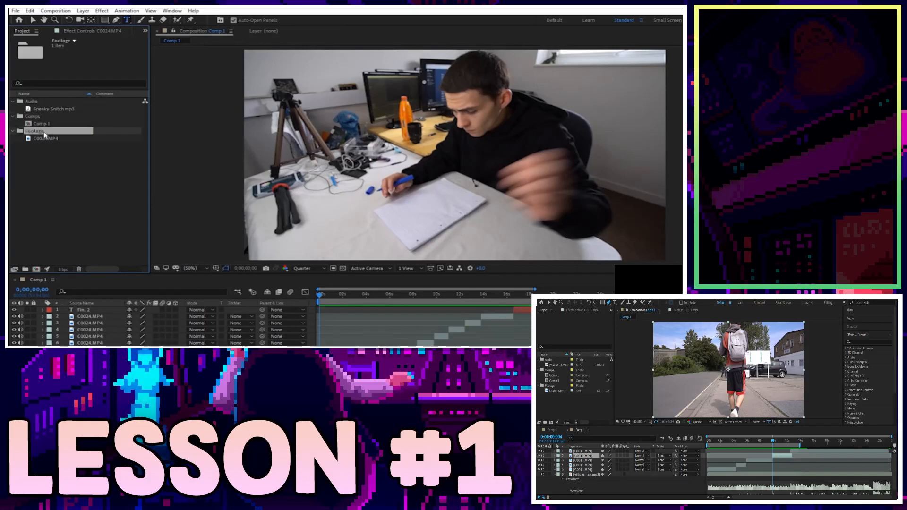
pyautogui.click(49, 151)
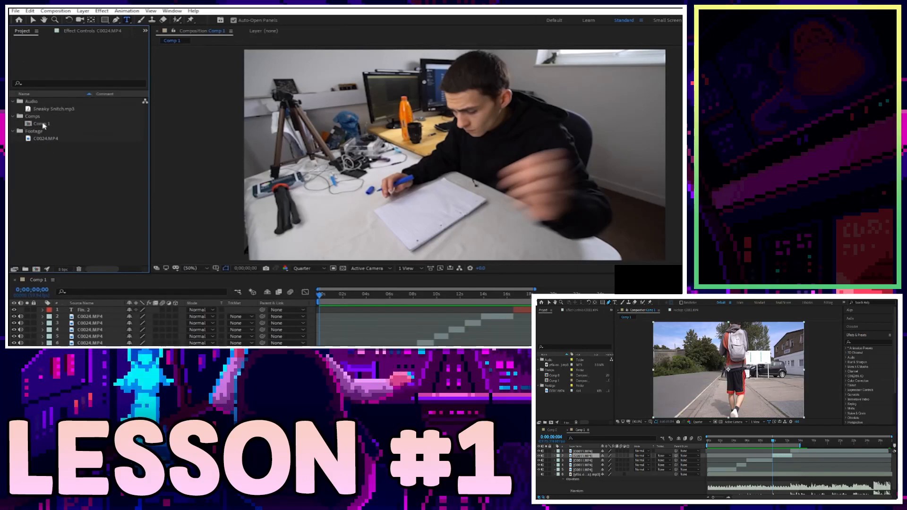
pyautogui.click(35, 102)
pyautogui.click(54, 118)
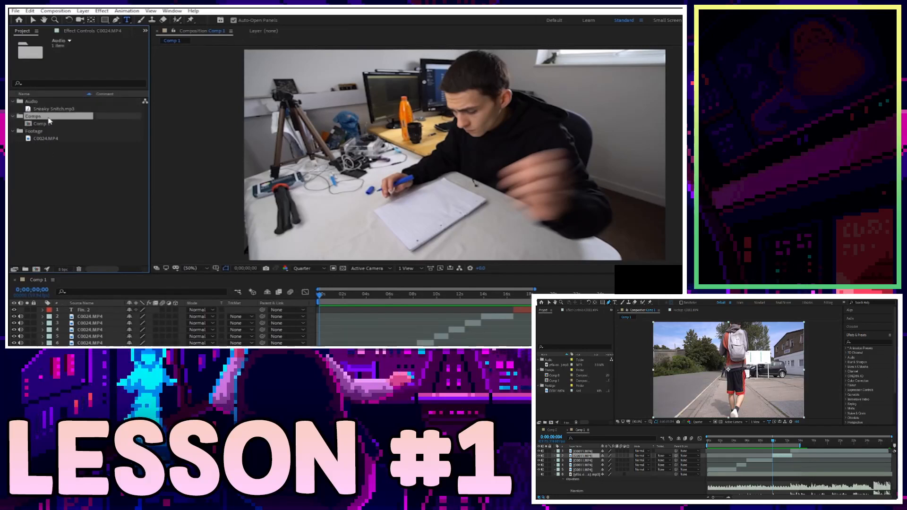
pyautogui.click(56, 132)
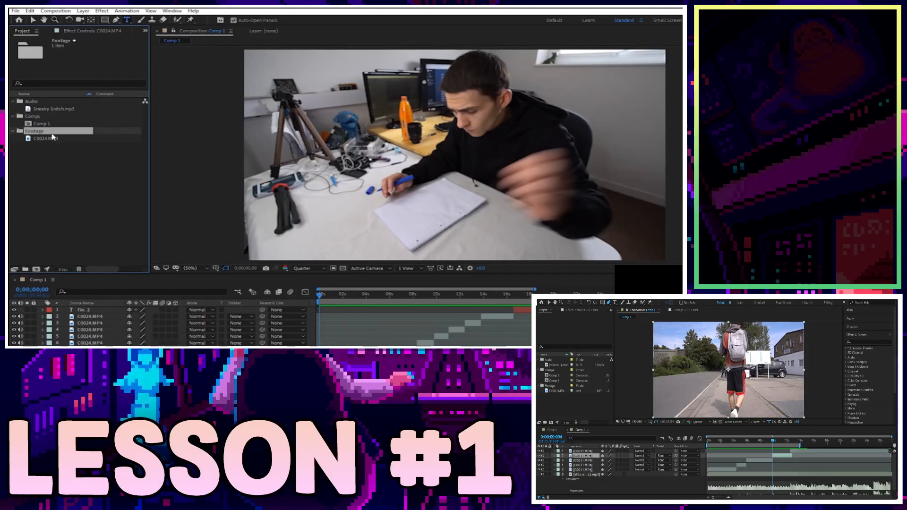
pyautogui.click(72, 170)
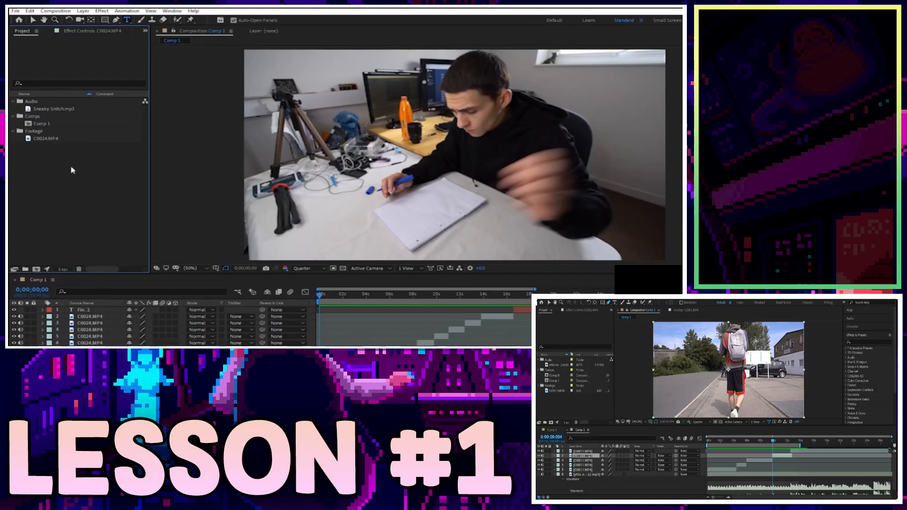
pyautogui.moveTo(49, 149); pyautogui.dragTo(31, 103)
pyautogui.click(40, 152)
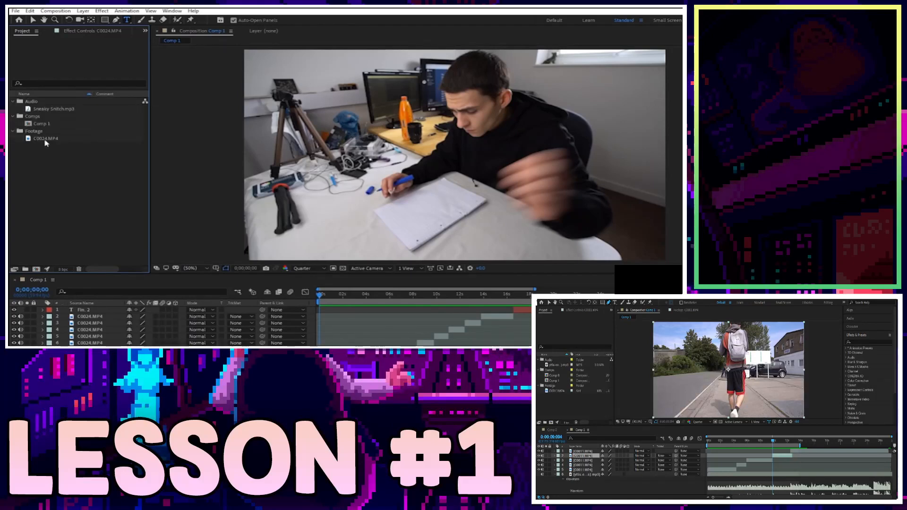
pyautogui.click(13, 132)
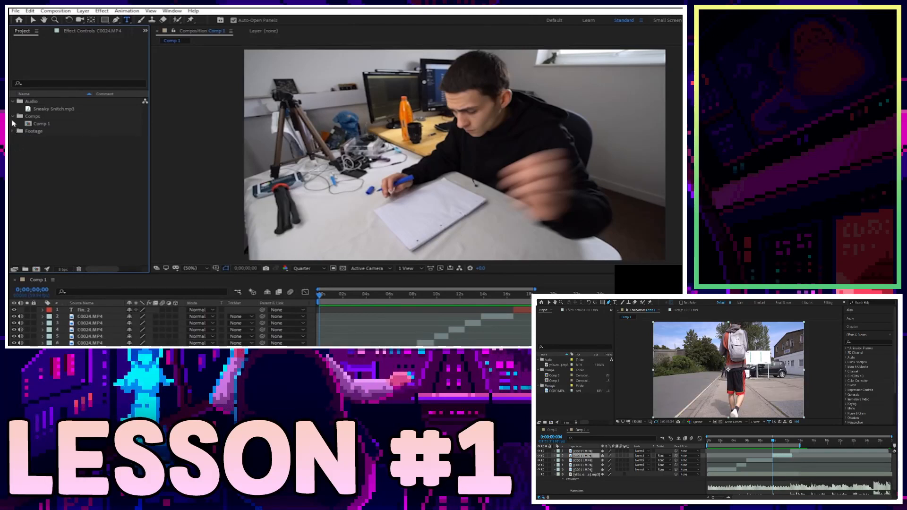
pyautogui.click(14, 116)
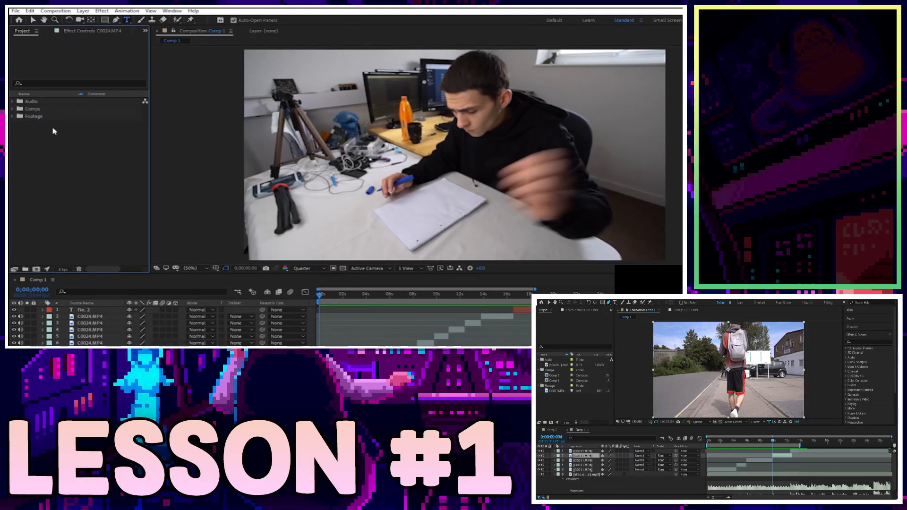
# Save the project with Ctrl+S and briefly select the Audio, Comps and Footage folders.
pyautogui.hotkey('ctrl', 's')
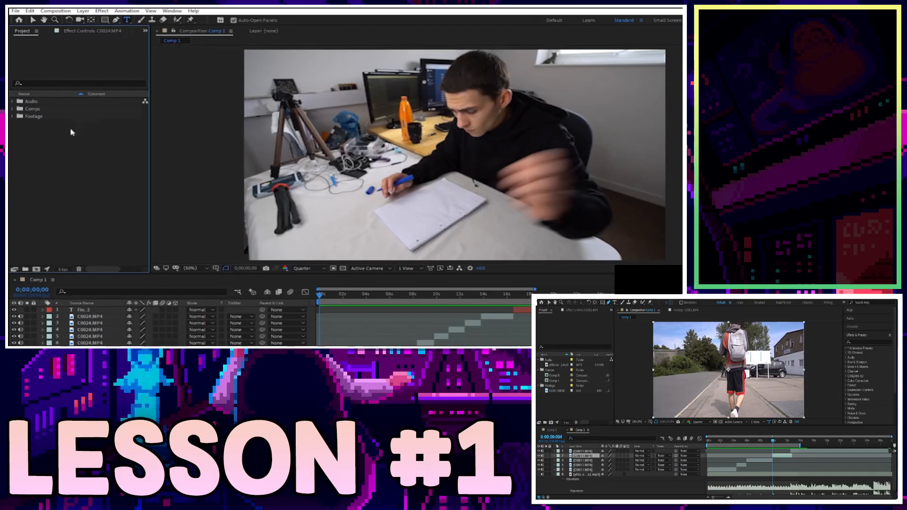
pyautogui.moveTo(55, 146); pyautogui.dragTo(21, 100)
pyautogui.click(62, 158)
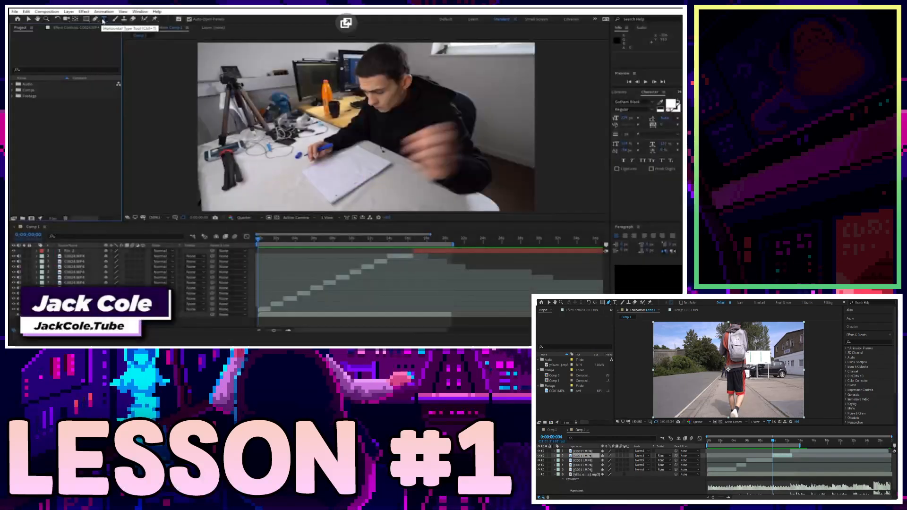
pyautogui.press('space')
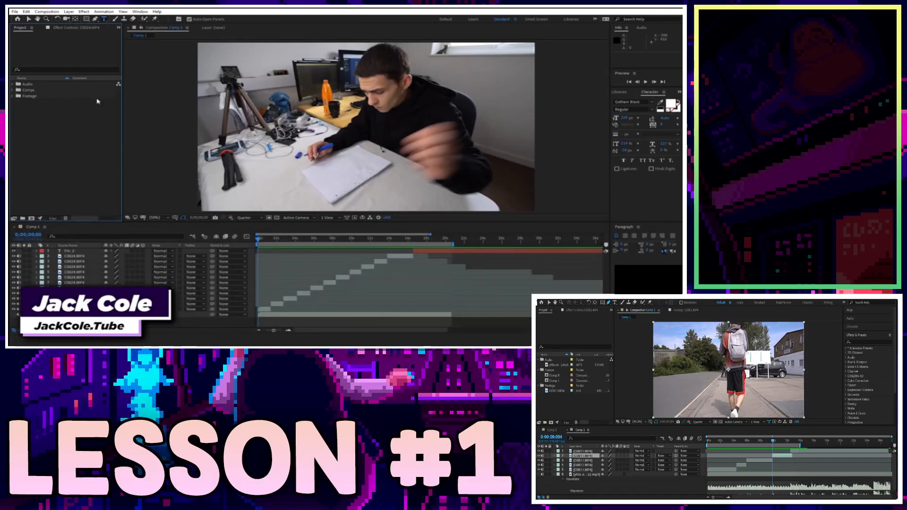
pyautogui.click(74, 257)
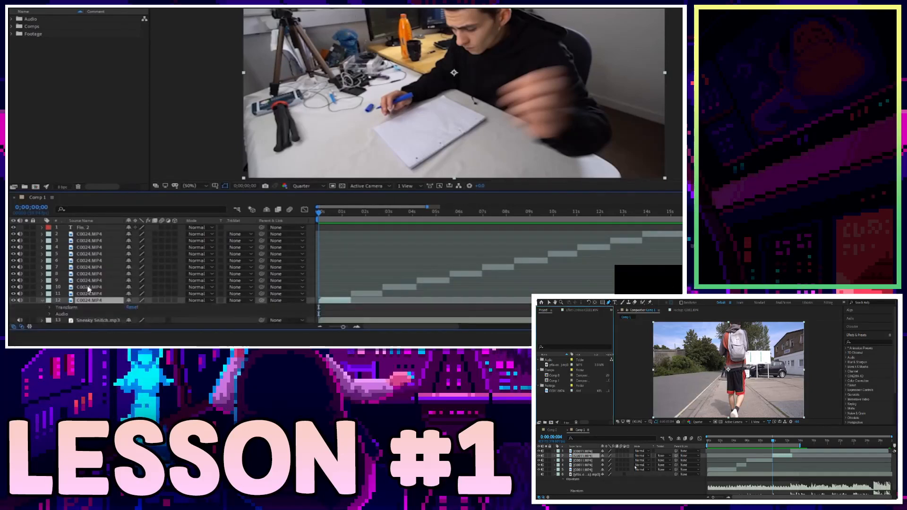
pyautogui.click(49, 314)
pyautogui.scroll(-1, 71, 312)
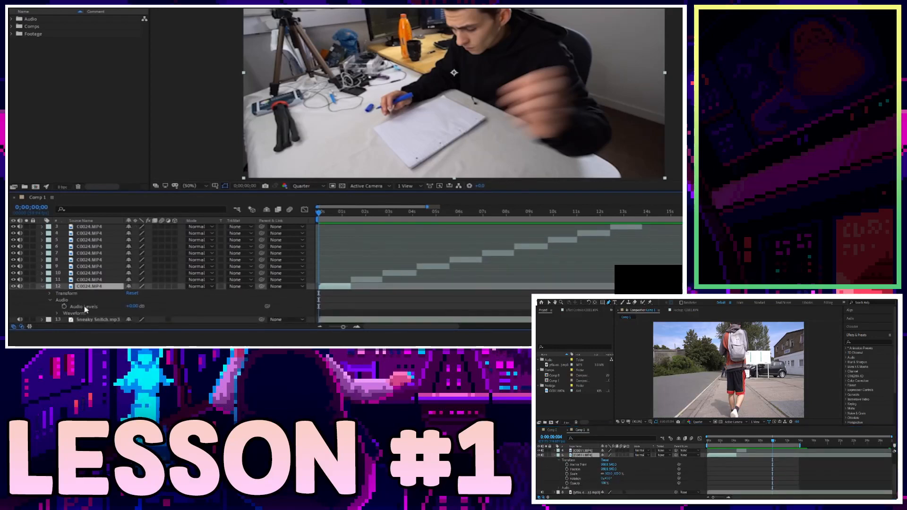
pyautogui.moveTo(131, 307); pyautogui.dragTo(155, 306)
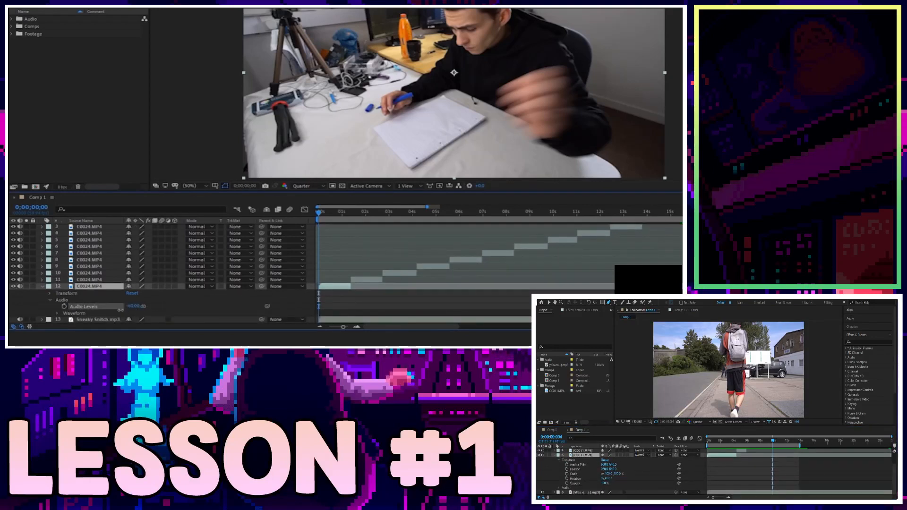
pyautogui.hotkey('ctrl', 'z')
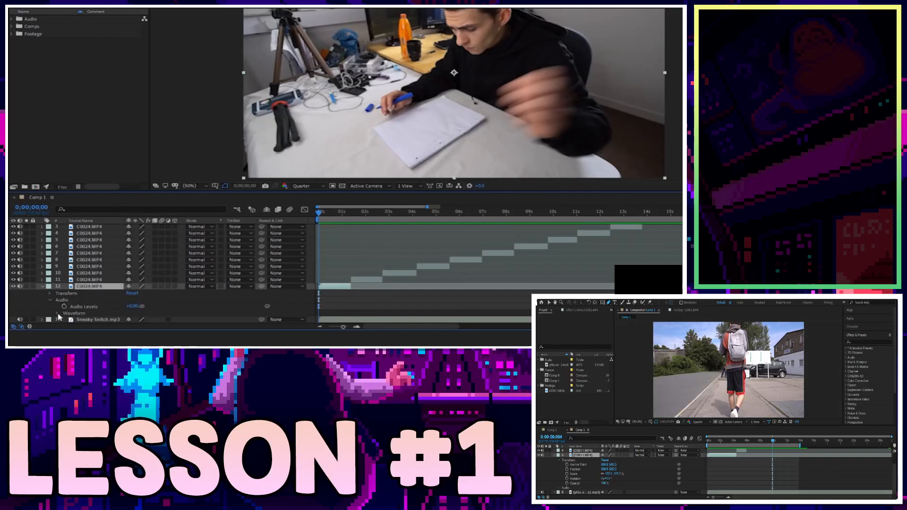
pyautogui.click(59, 314)
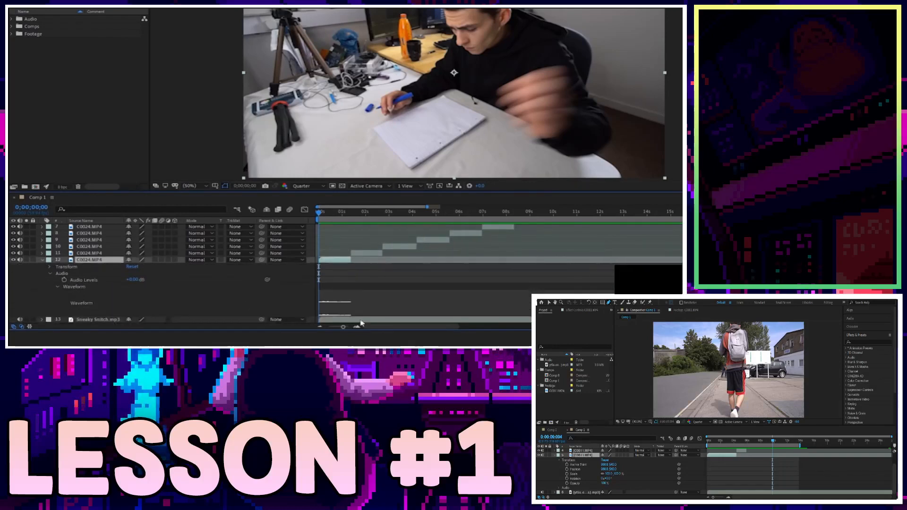
pyautogui.keyDown('ctrl'); pyautogui.click(42, 320); pyautogui.keyUp('ctrl')
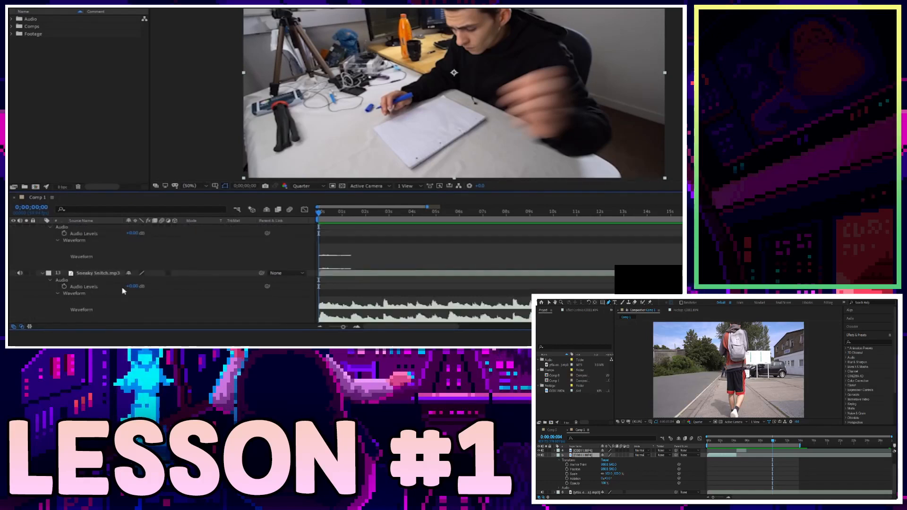
pyautogui.click(44, 274)
pyautogui.scroll(1, 246, 304)
pyautogui.scroll(-1, 312, 285)
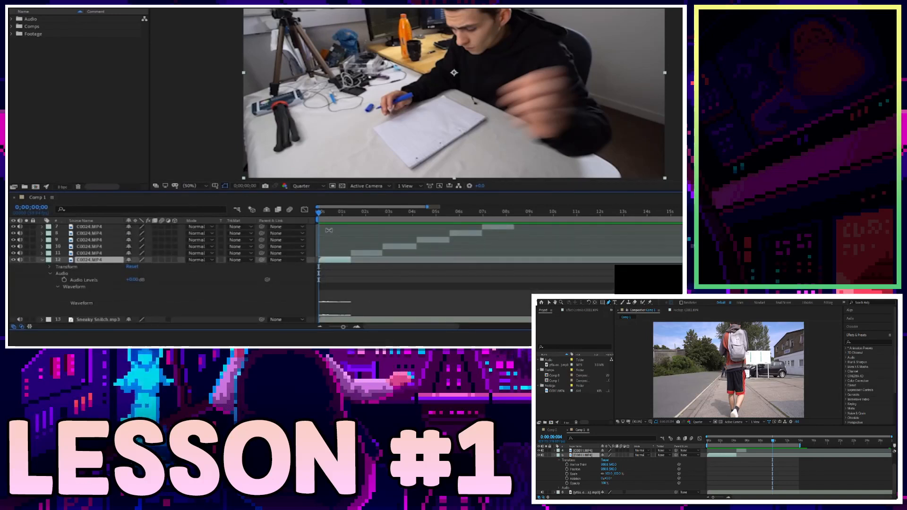
pyautogui.click(58, 287)
pyautogui.click(51, 305)
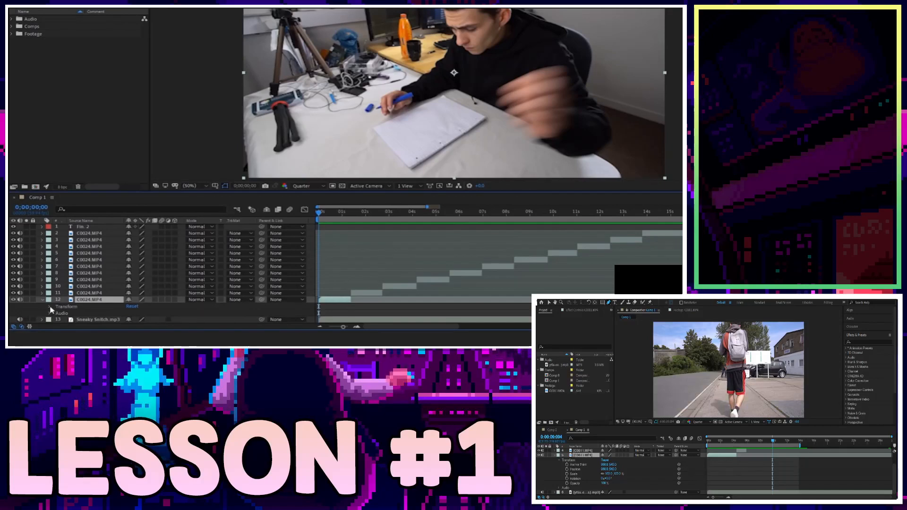
# Show layer 12's Opacity, try fading it to 0%, then undo.
pyautogui.click(50, 307)
pyautogui.scroll(-2, 109, 293)
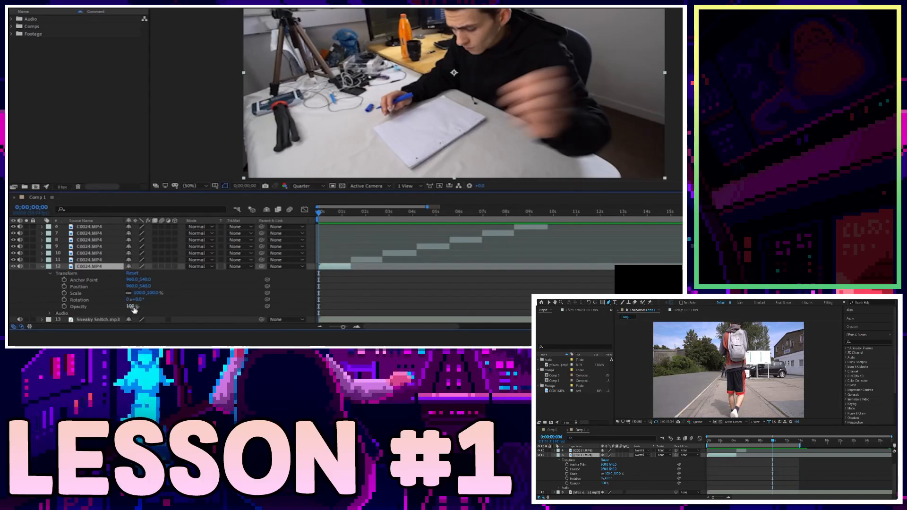
pyautogui.press('t')
pyautogui.moveTo(132, 310); pyautogui.dragTo(90, 325)
pyautogui.hotkey('ctrl', 'z')
pyautogui.click(84, 308)
# Reopen layer 12's transform properties, tilt its Rotation, then undo.
pyautogui.click(42, 301)
pyautogui.click(42, 301)
pyautogui.scroll(-1, 65, 300)
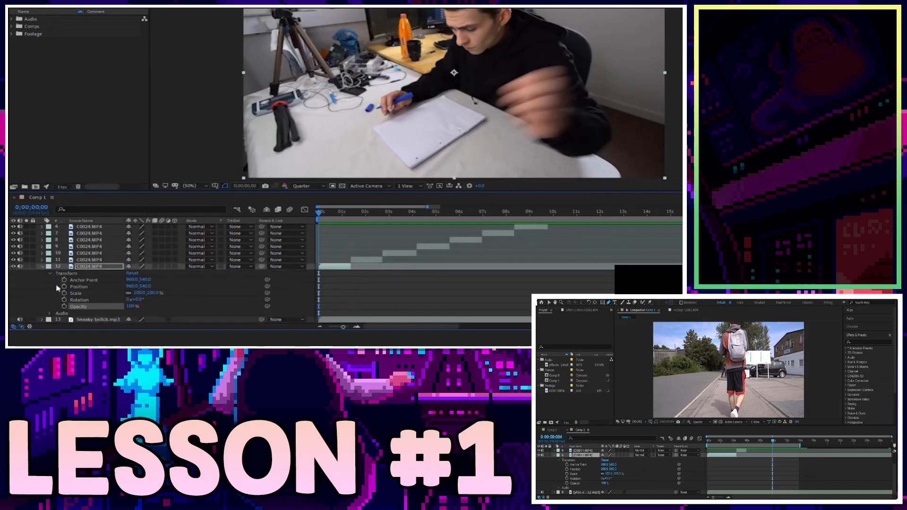
pyautogui.click(89, 299)
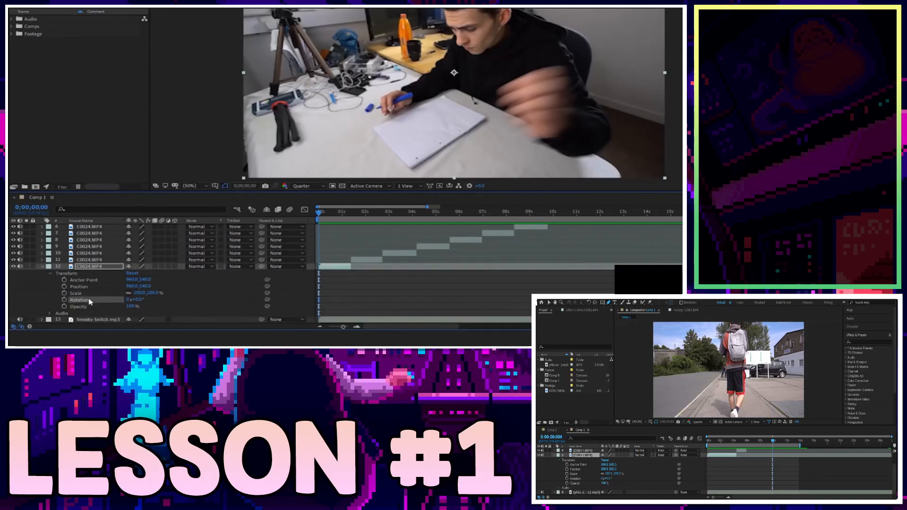
pyautogui.moveTo(130, 300); pyautogui.dragTo(143, 304)
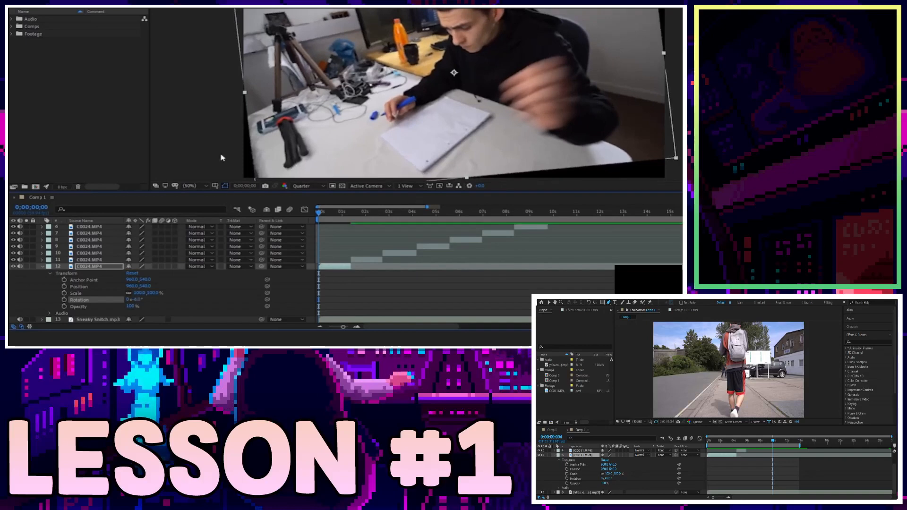
pyautogui.hotkey('ctrl', 'z')
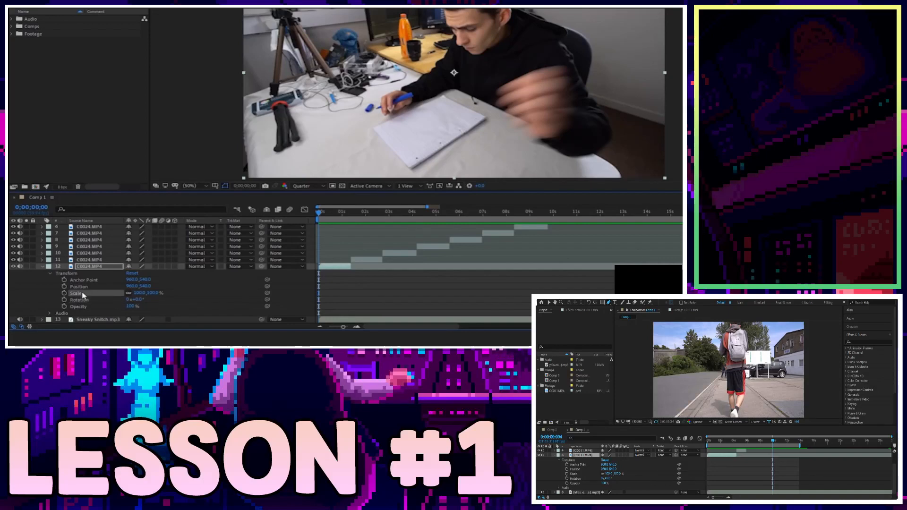
# Try layer 12's Scale at about 222% and undo, then slide Position X toward 1280.
pyautogui.press('s')
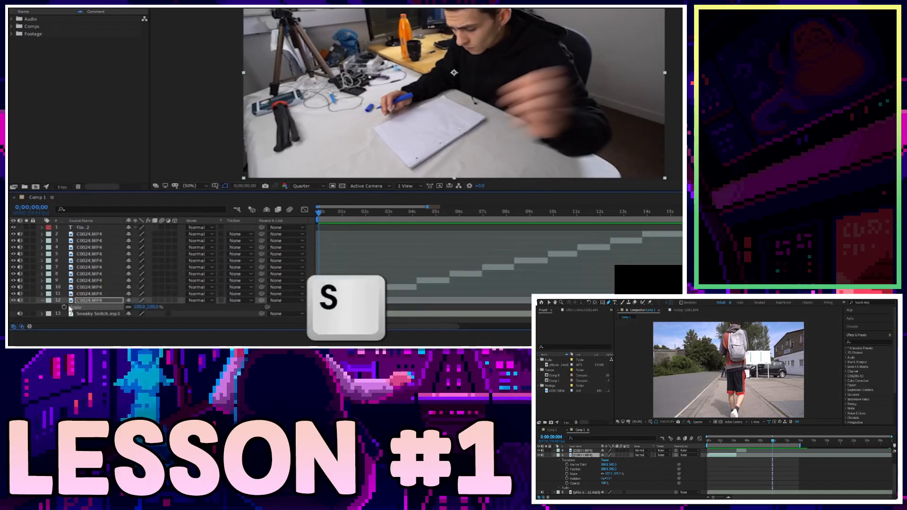
pyautogui.click(42, 301)
pyautogui.click(43, 301)
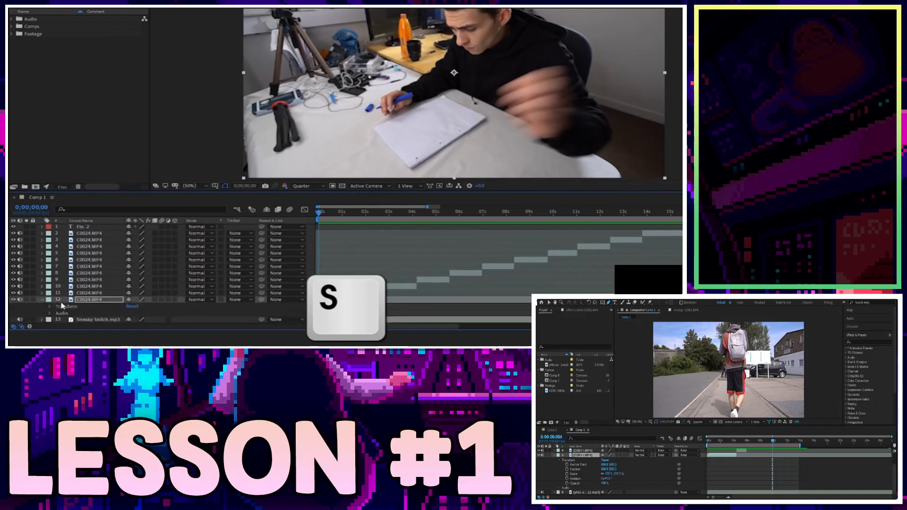
pyautogui.click(50, 307)
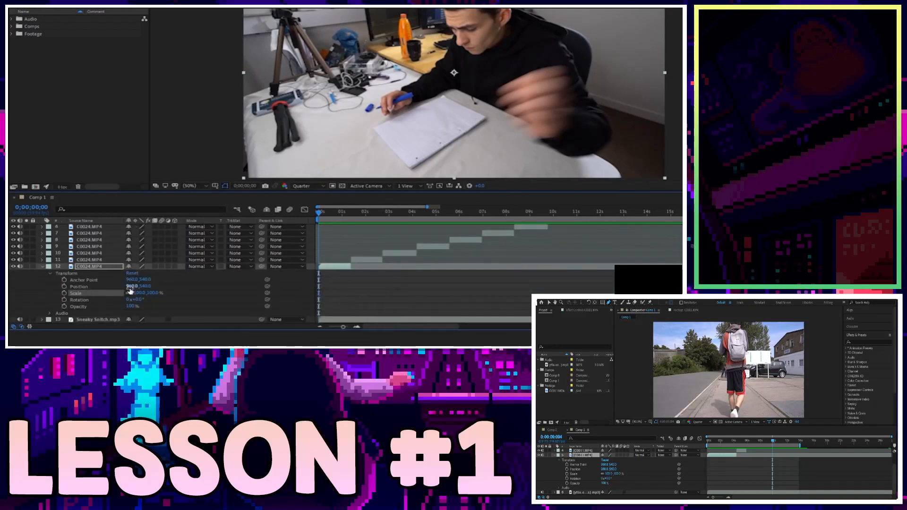
pyautogui.moveTo(139, 293)
pyautogui.mouseDown()
pyautogui.moveTo(183, 283)
pyautogui.moveTo(129, 300)
pyautogui.mouseUp()
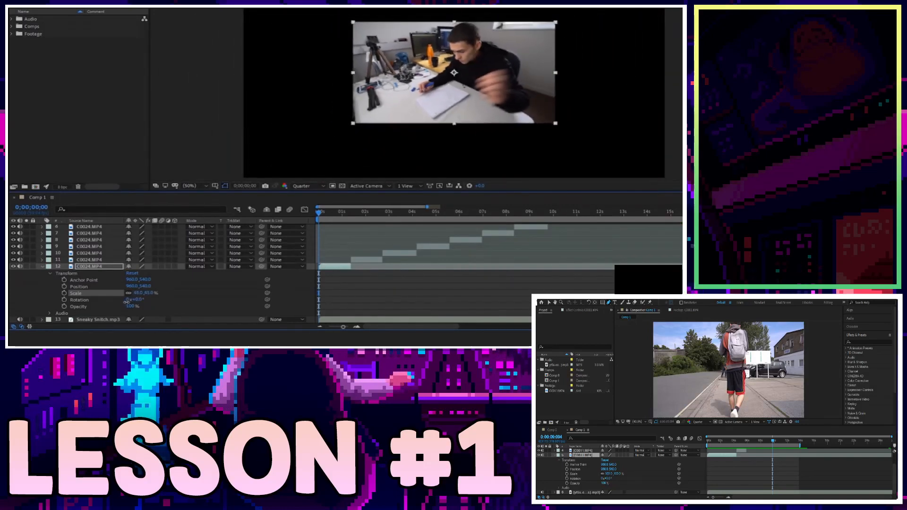
pyautogui.hotkey('ctrl', 'z')
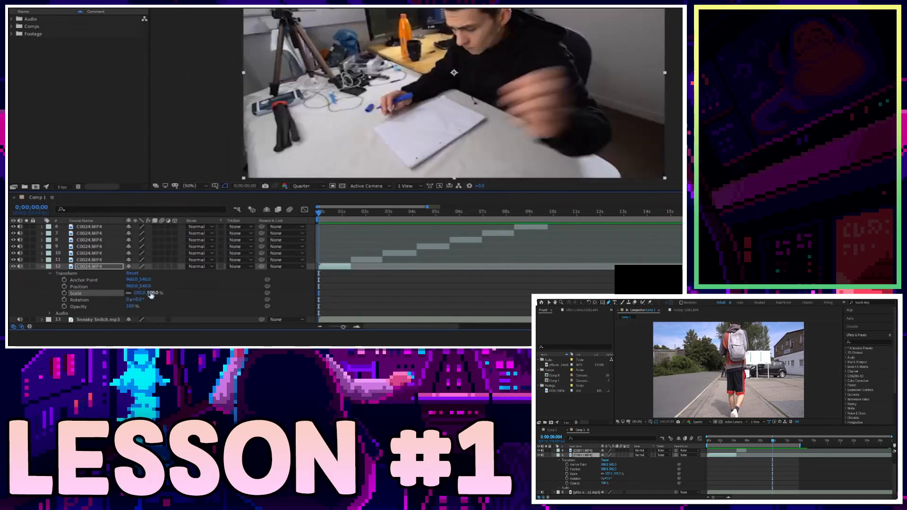
pyautogui.click(94, 287)
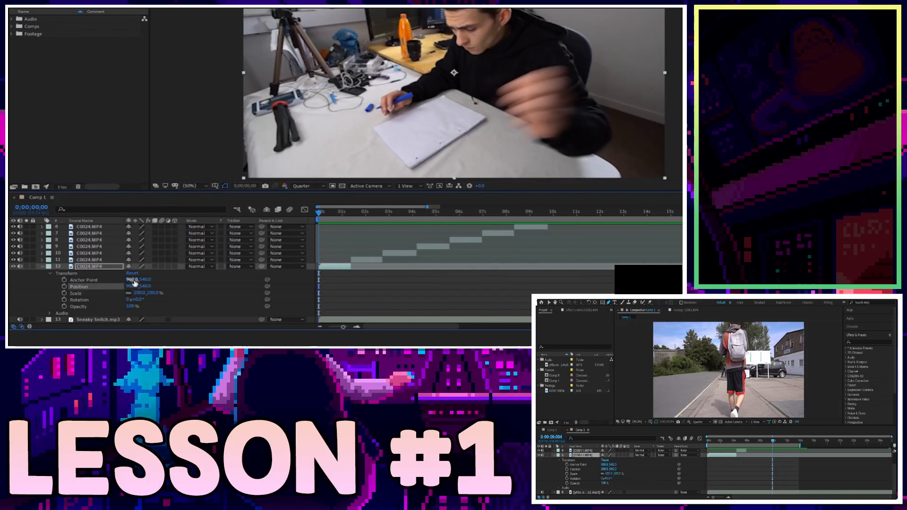
pyautogui.moveTo(130, 289); pyautogui.dragTo(175, 289)
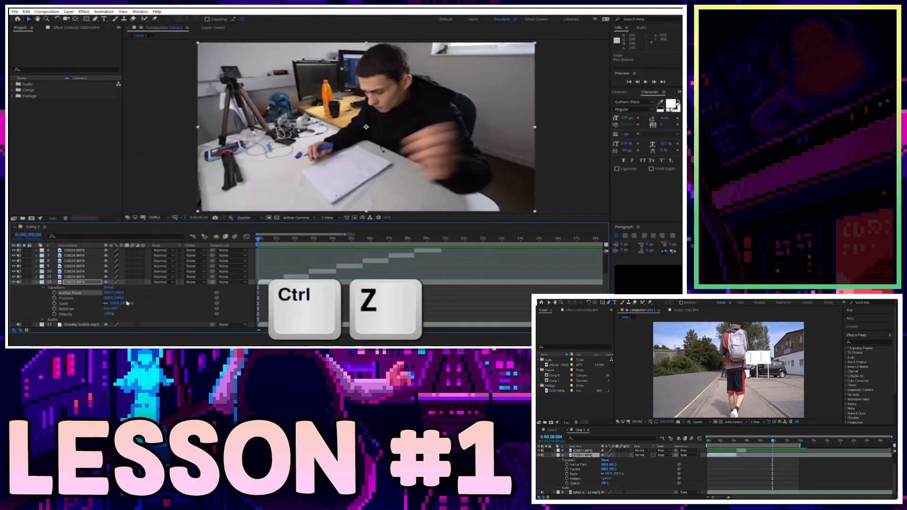
# Spin layer 12's clip clockwise past a full turn, then undo the rotation.
pyautogui.moveTo(116, 309); pyautogui.dragTo(254, 311)
pyautogui.hotkey('ctrl', 'z')
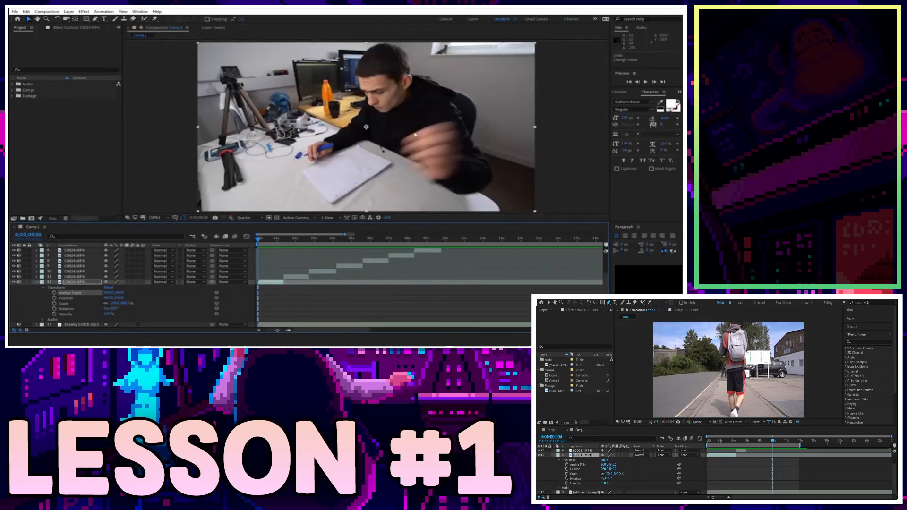